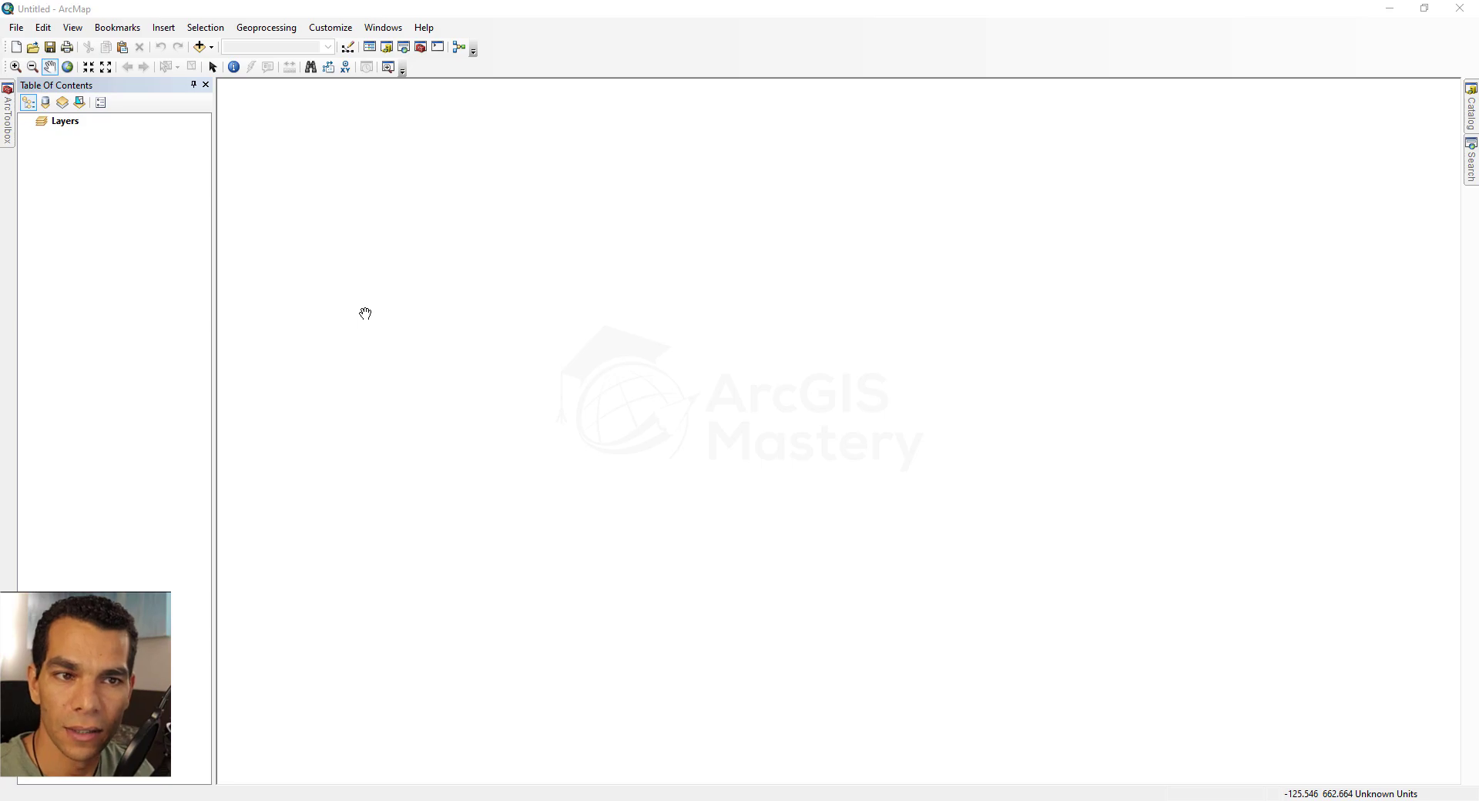
click(17, 30)
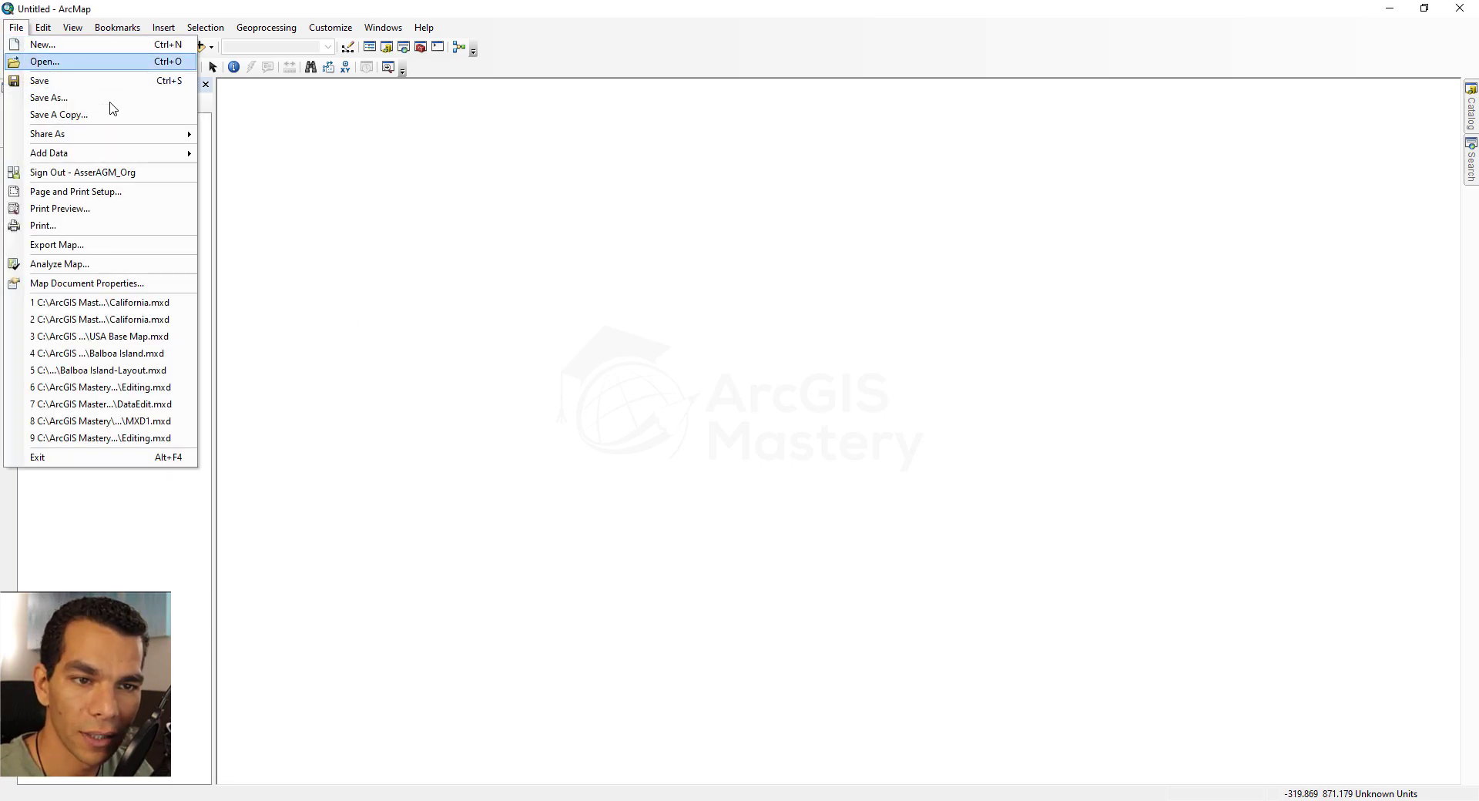
mouse_move(155, 156)
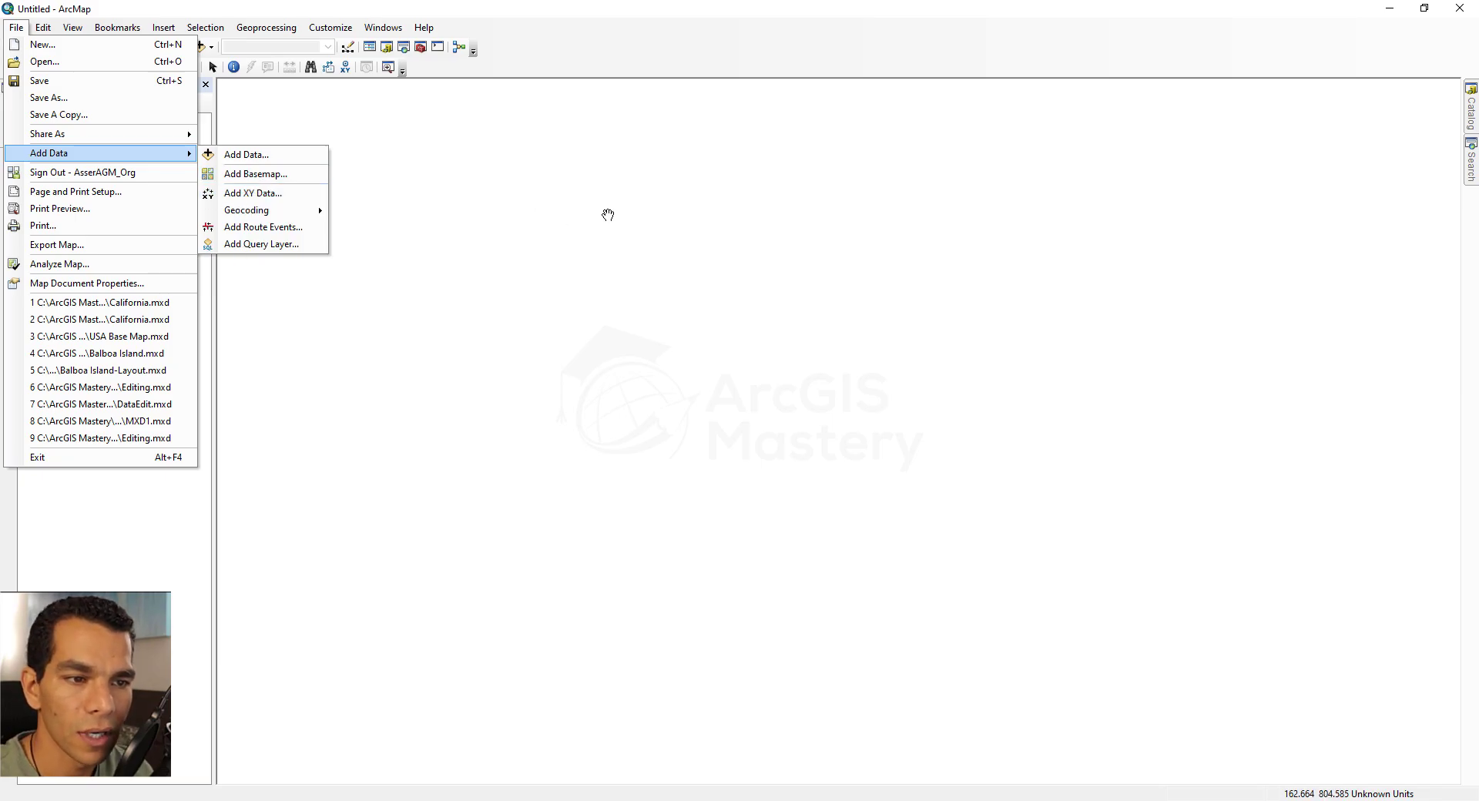
click(621, 198)
Step: Add the OpenStreetMap basemap to the empty map
click(211, 47)
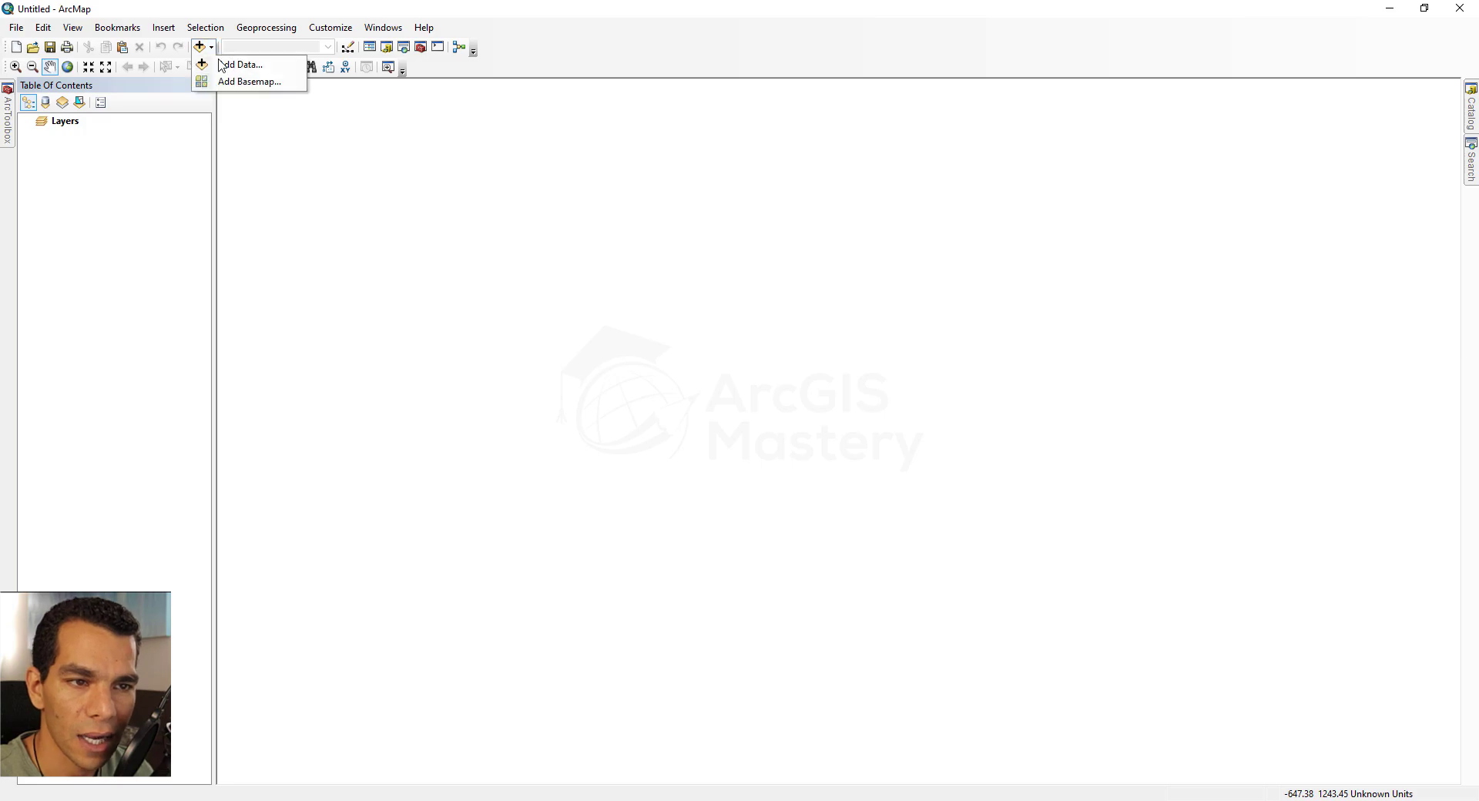
click(231, 79)
scroll(160, 420, down, 3)
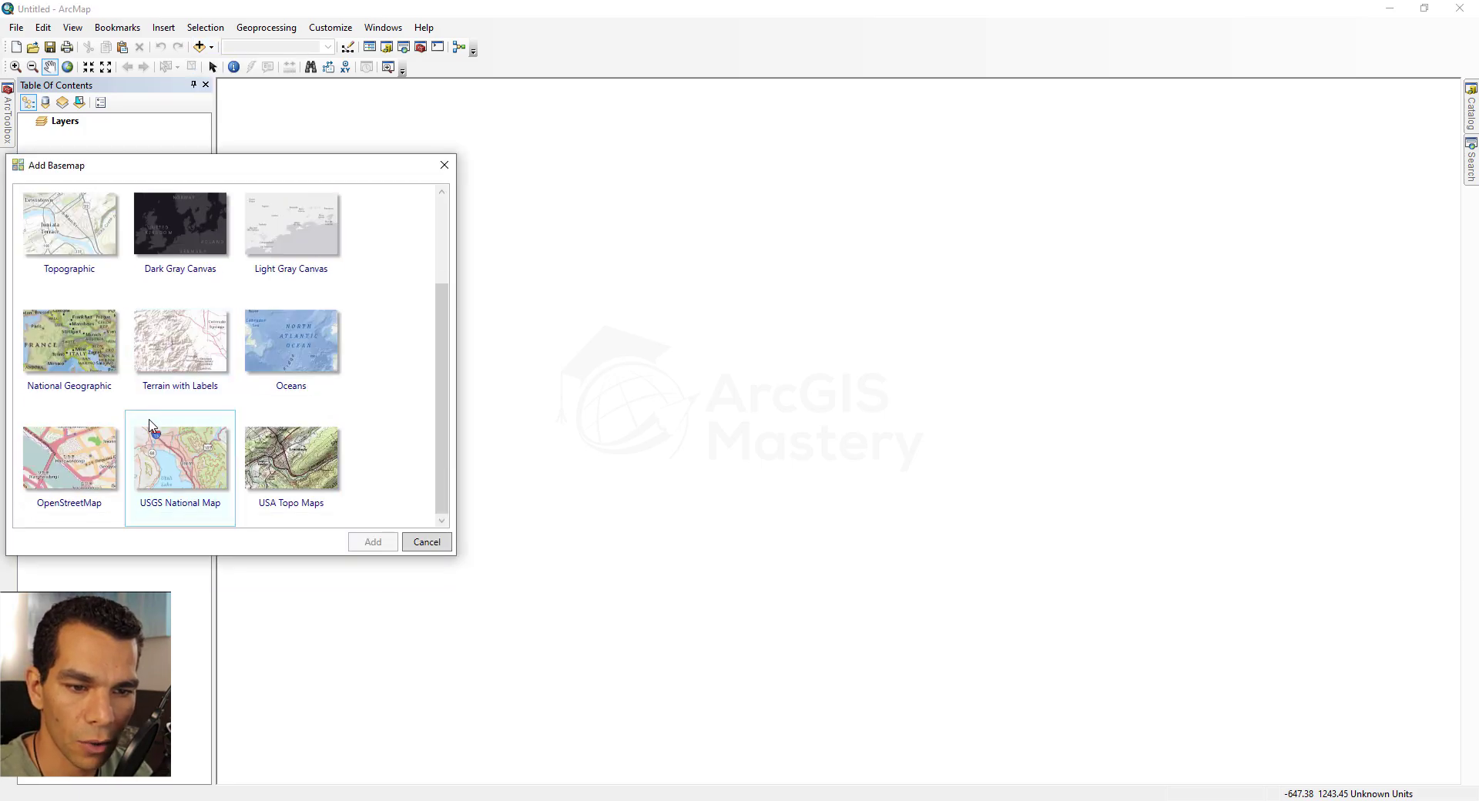
click(69, 455)
click(373, 541)
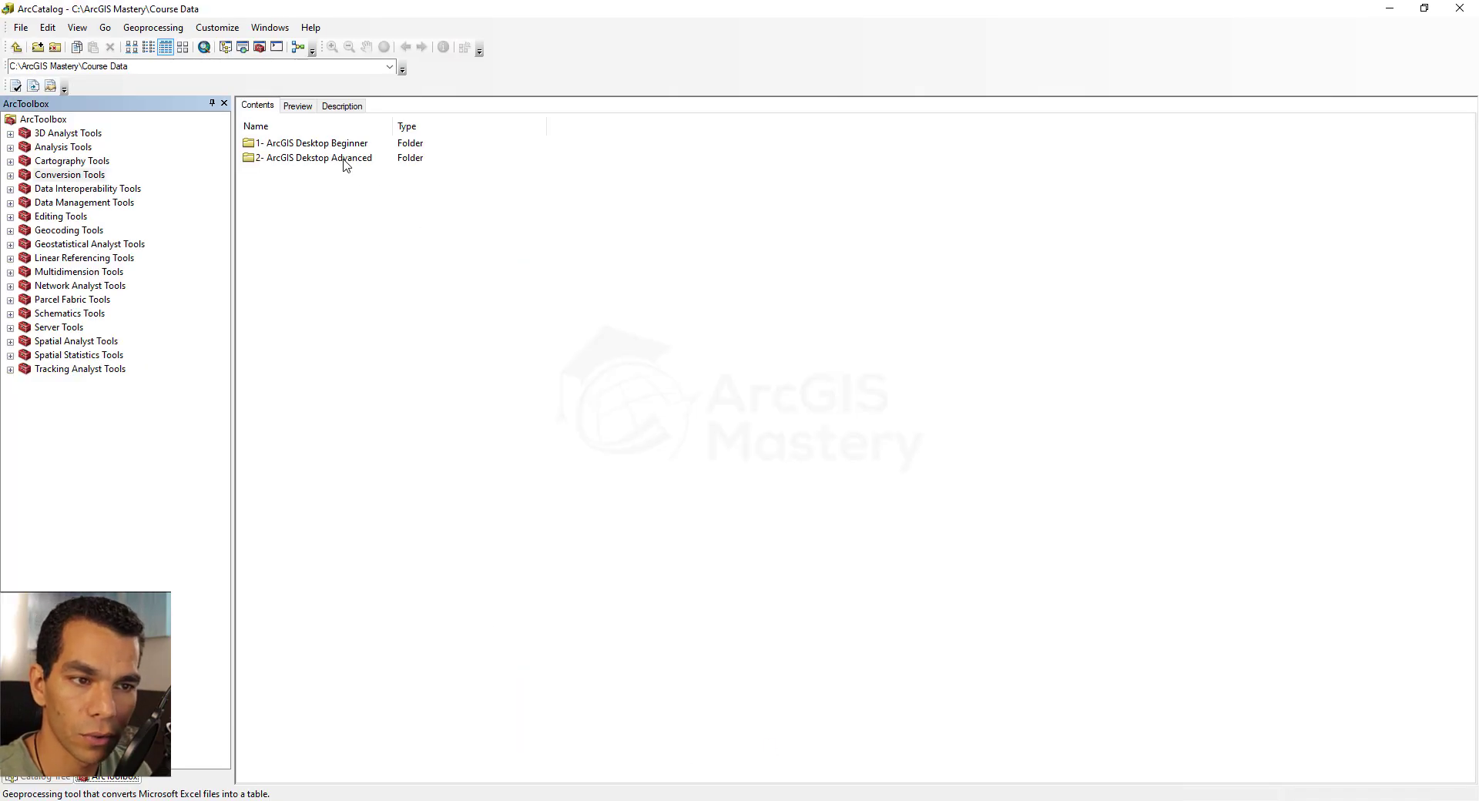
Step: In ArcCatalog, browse to the Add XY Data folder inside 2- ArcGIS Dekstop Advanced and preview the geography of TXAddresses.shp
double_click(339, 159)
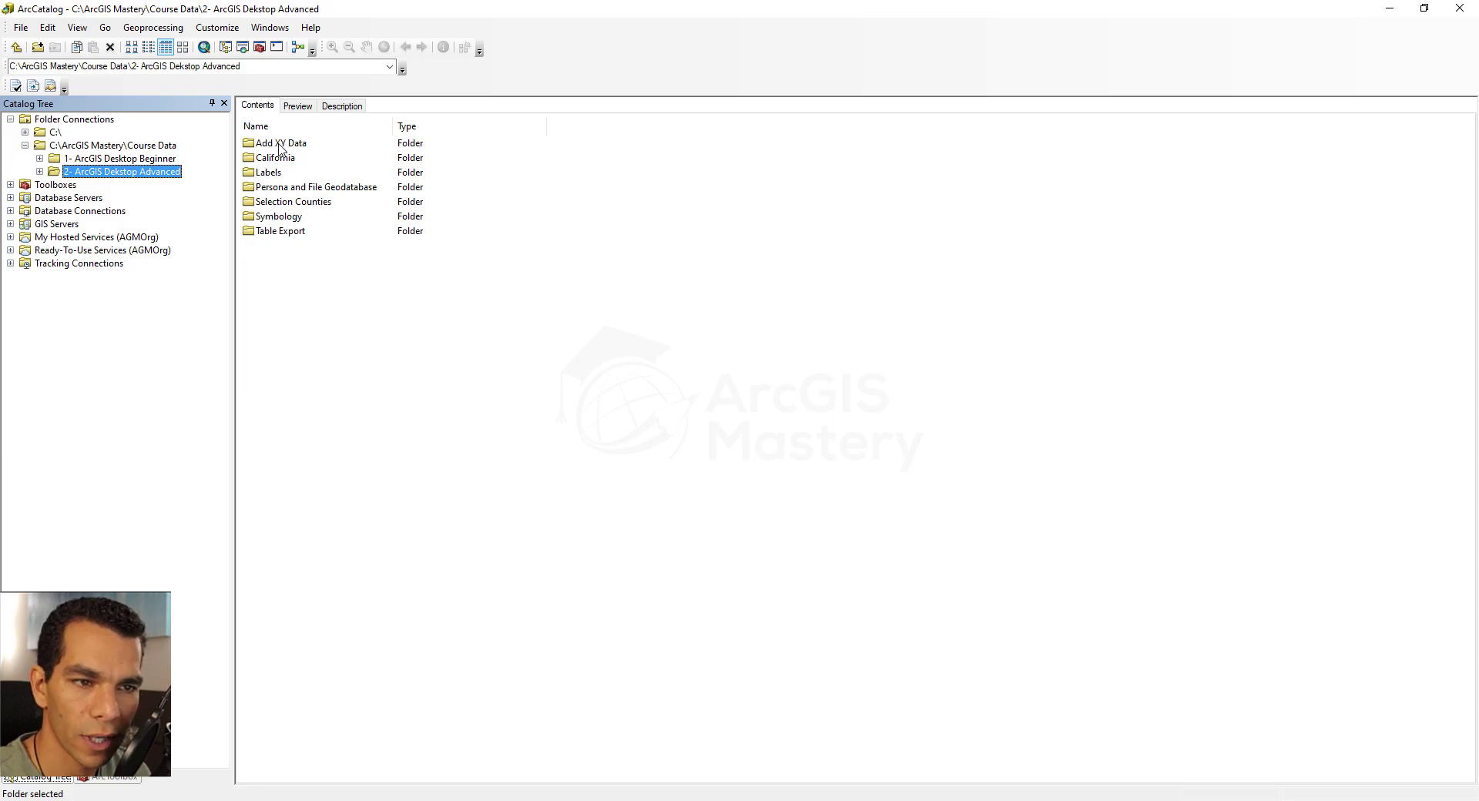
double_click(280, 146)
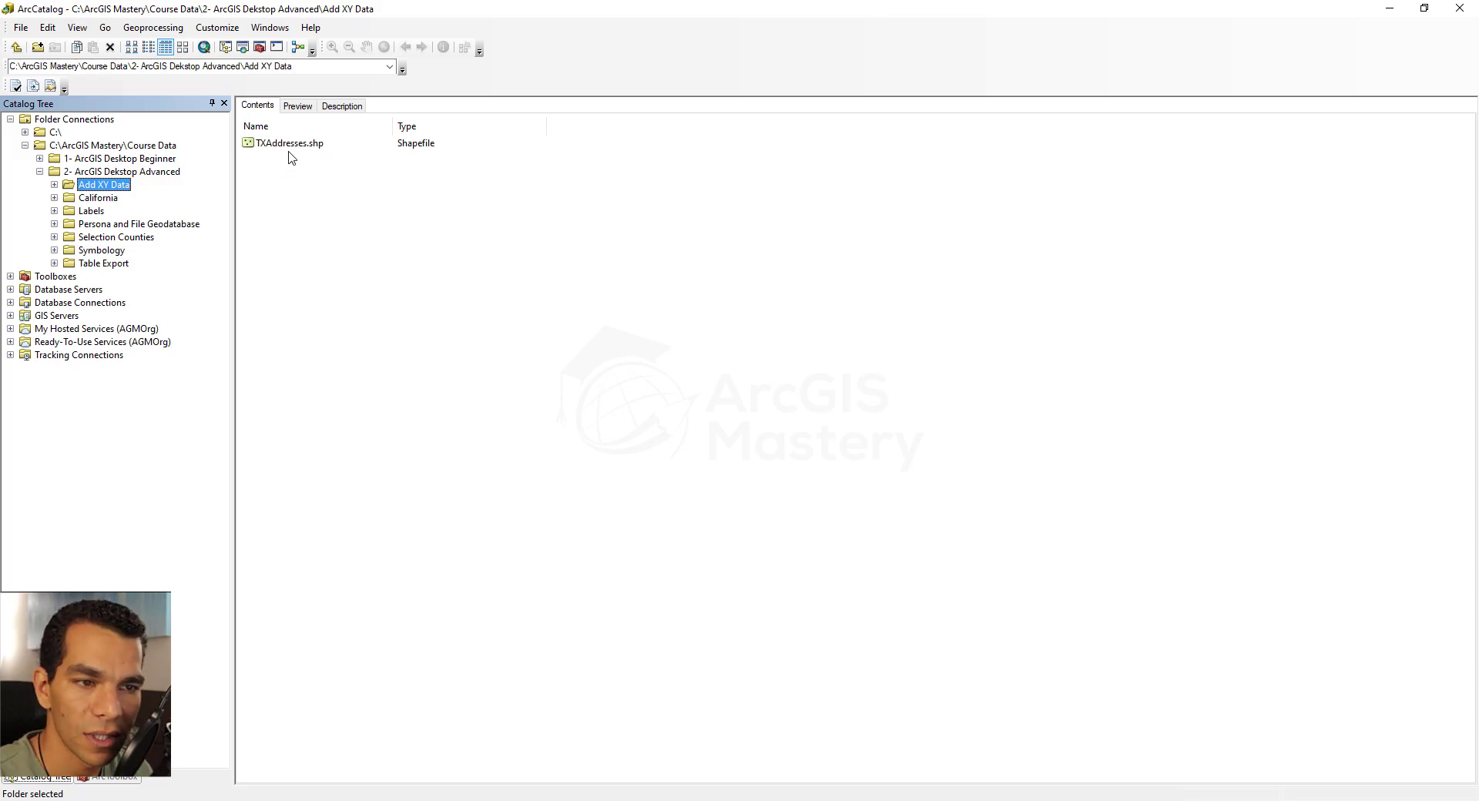
click(288, 146)
click(303, 108)
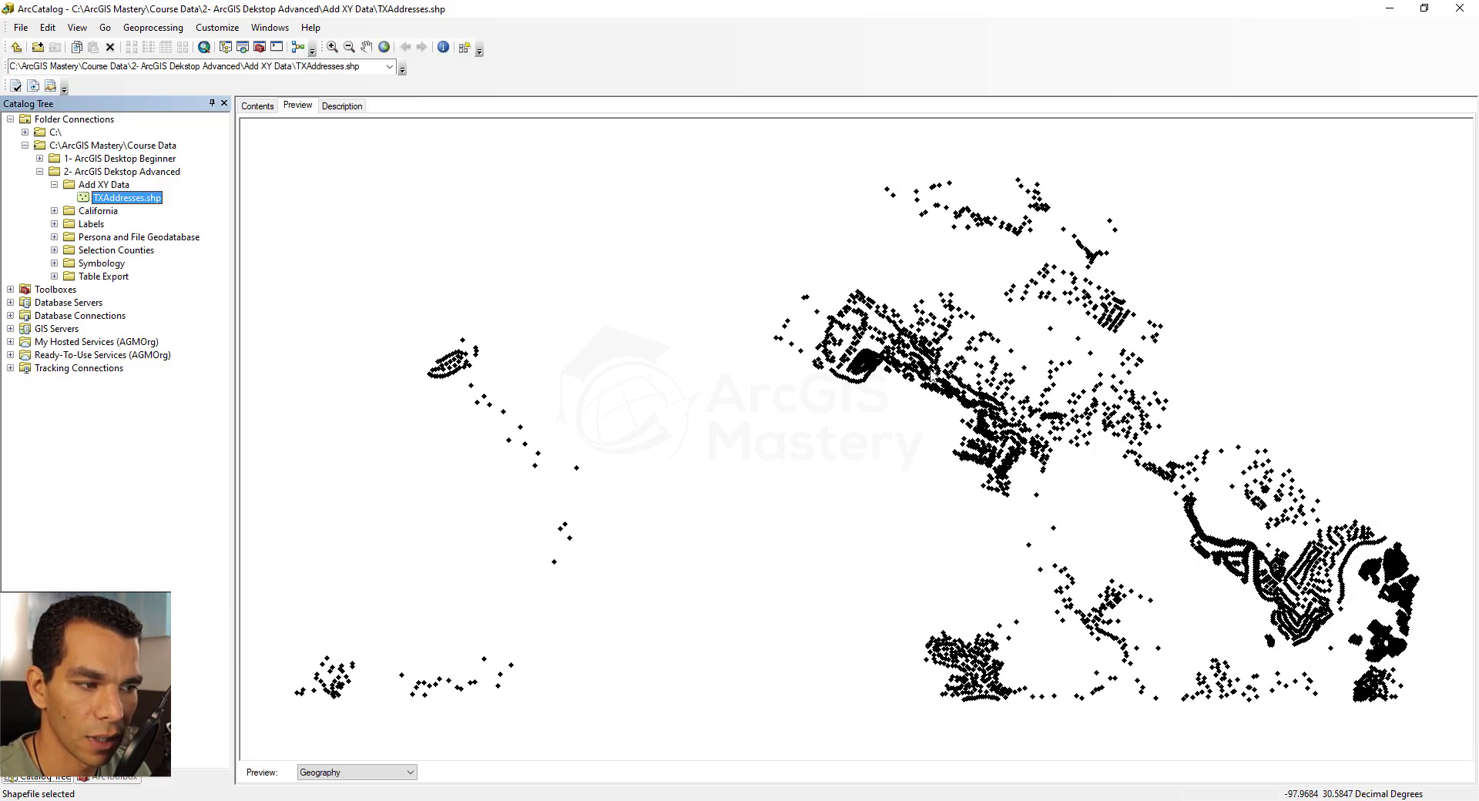
click(258, 106)
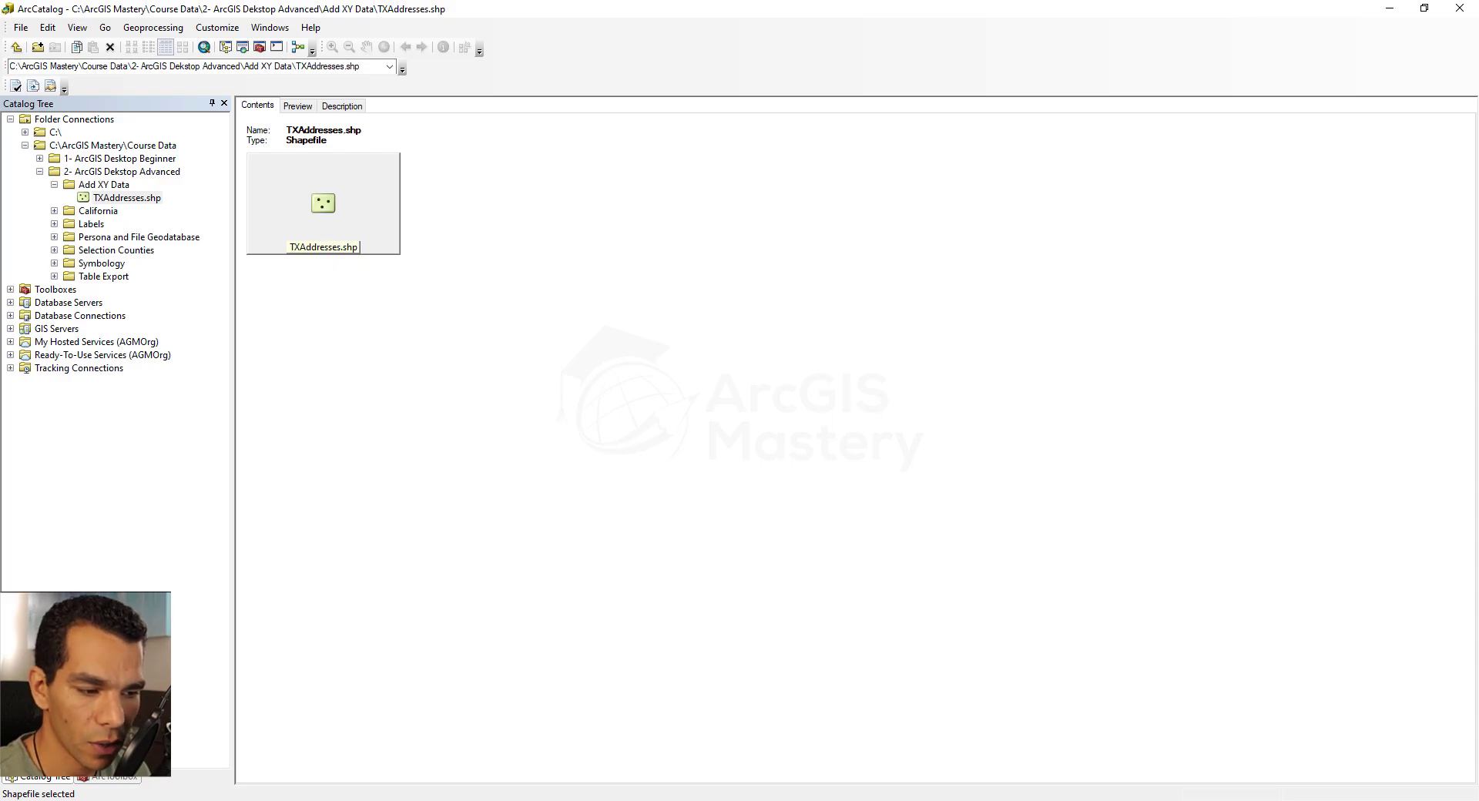
Step: Switch back to ArcMap, add TXAddresses.shp to the map and zoom to the extent of that layer
key(alt+Tab)
right_click(67, 125)
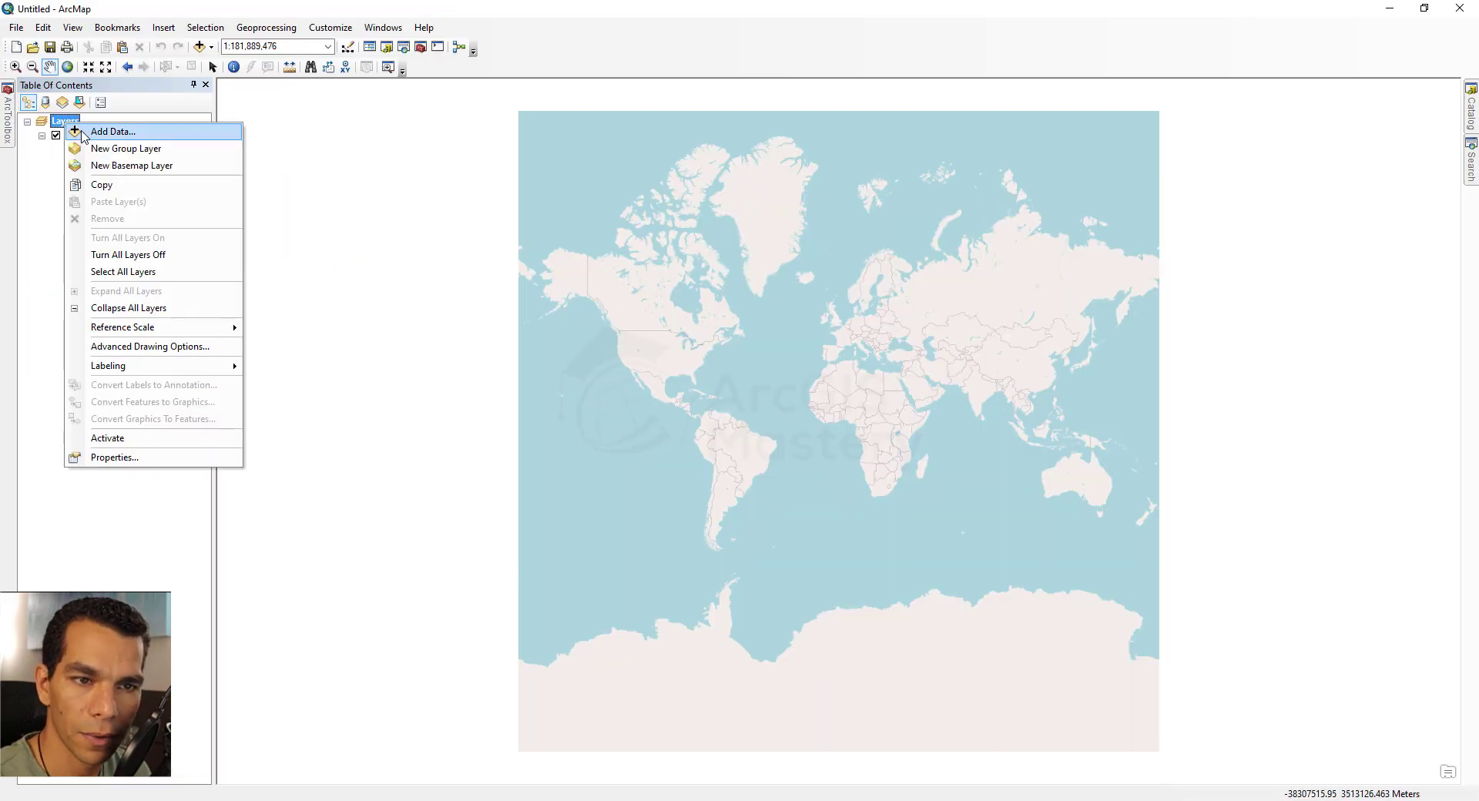
click(92, 132)
double_click(615, 332)
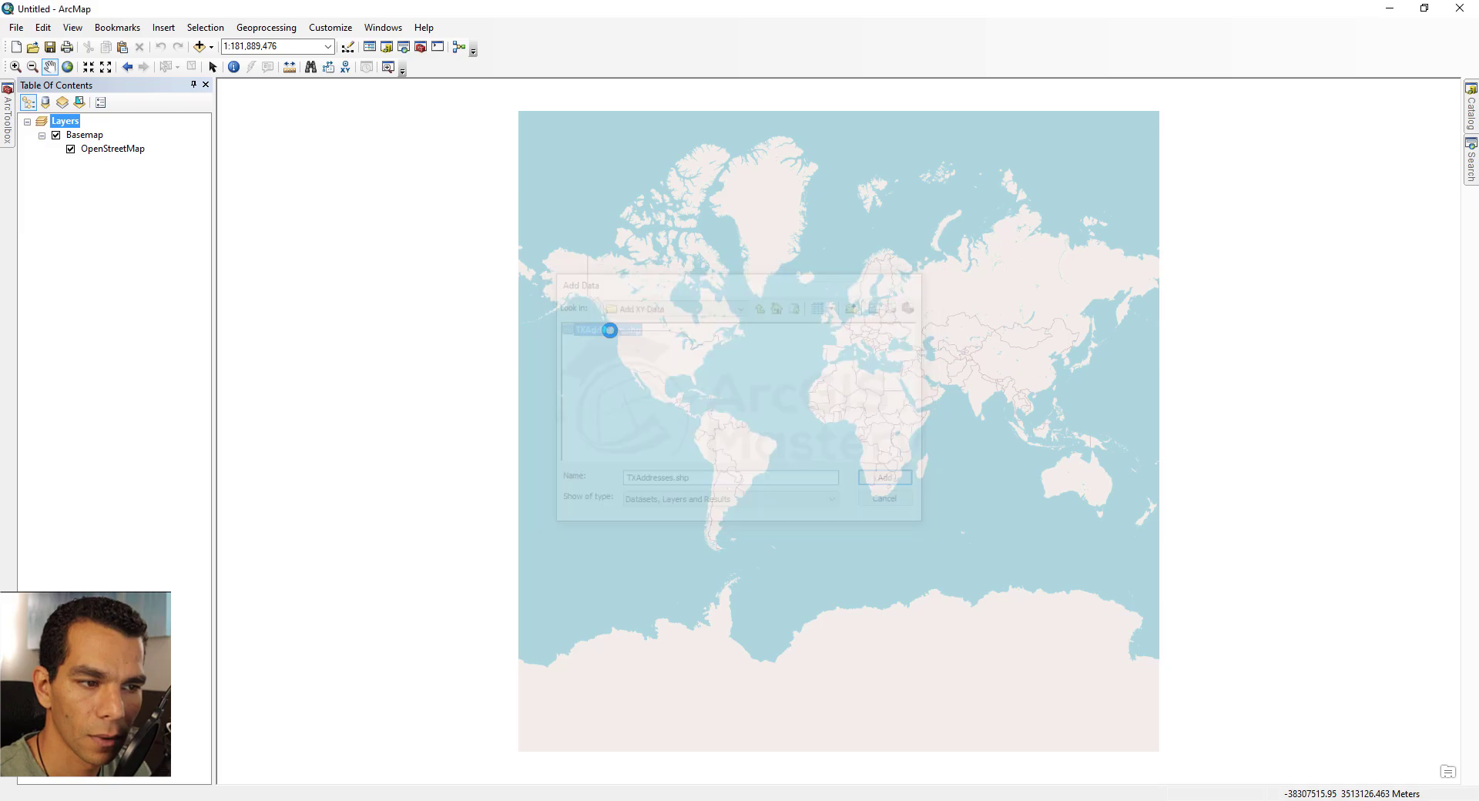
right_click(94, 136)
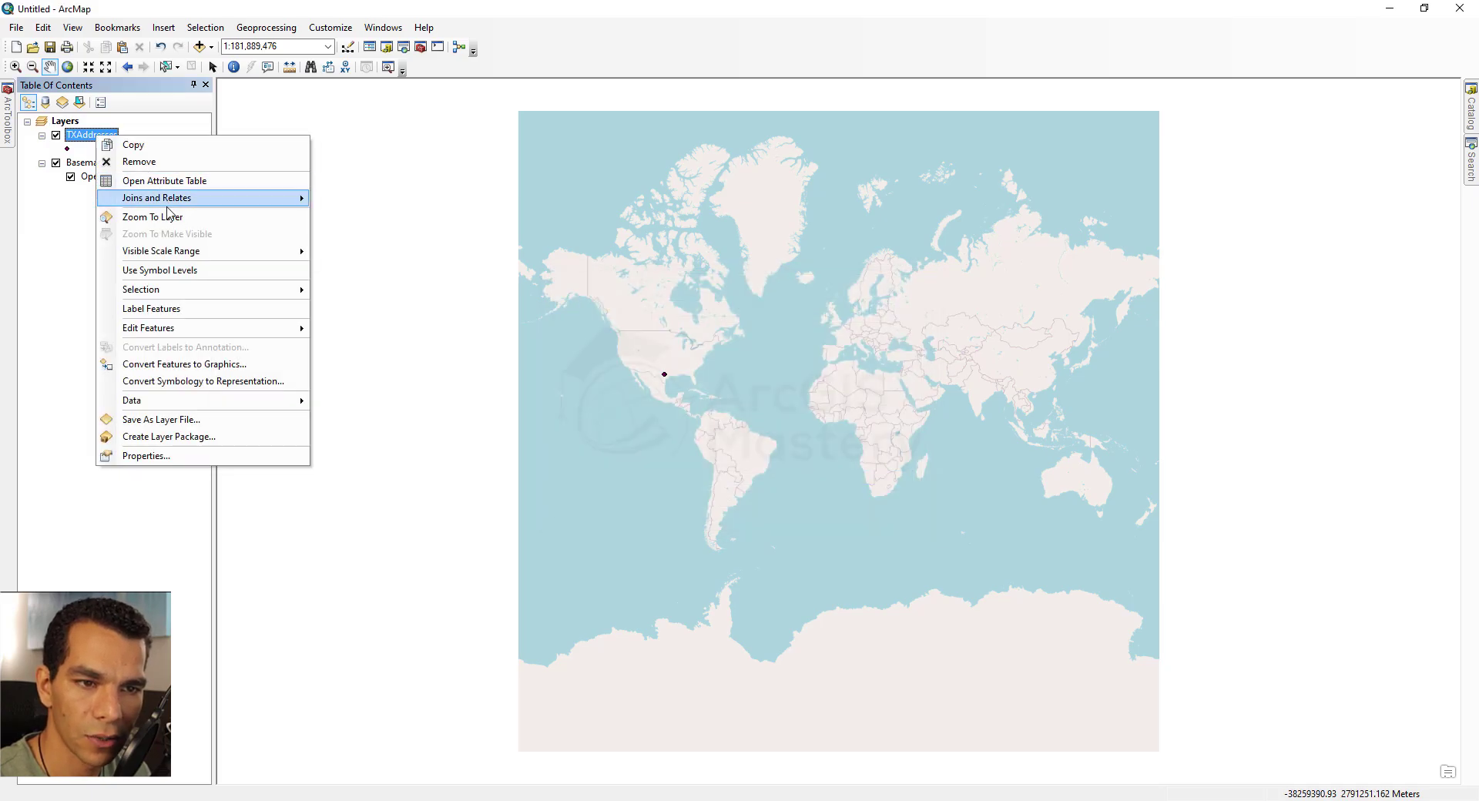
click(168, 216)
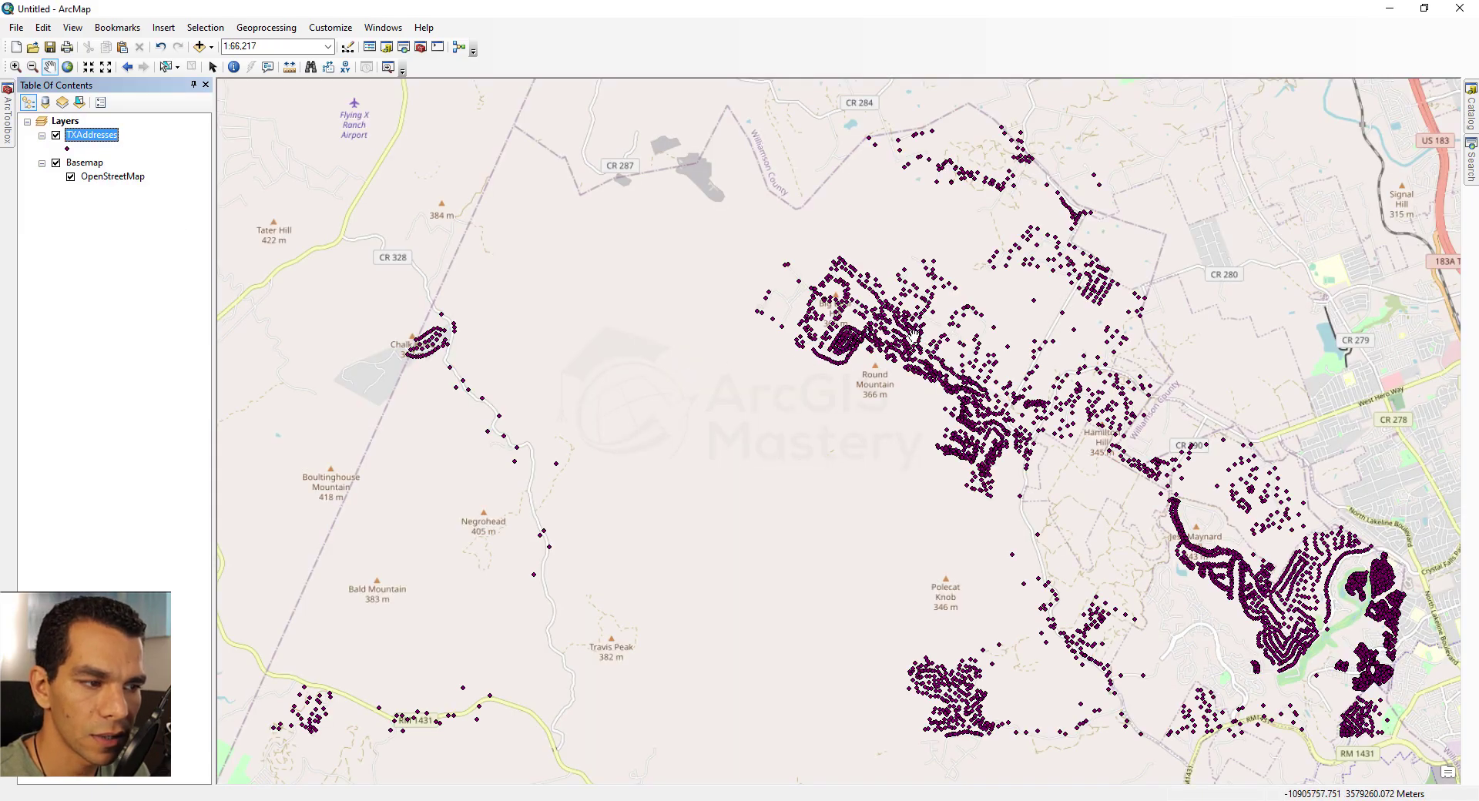
Step: Open the attribute table of the TXAddresses layer and examine its fields through to Latitude and Longitude
right_click(90, 137)
click(153, 189)
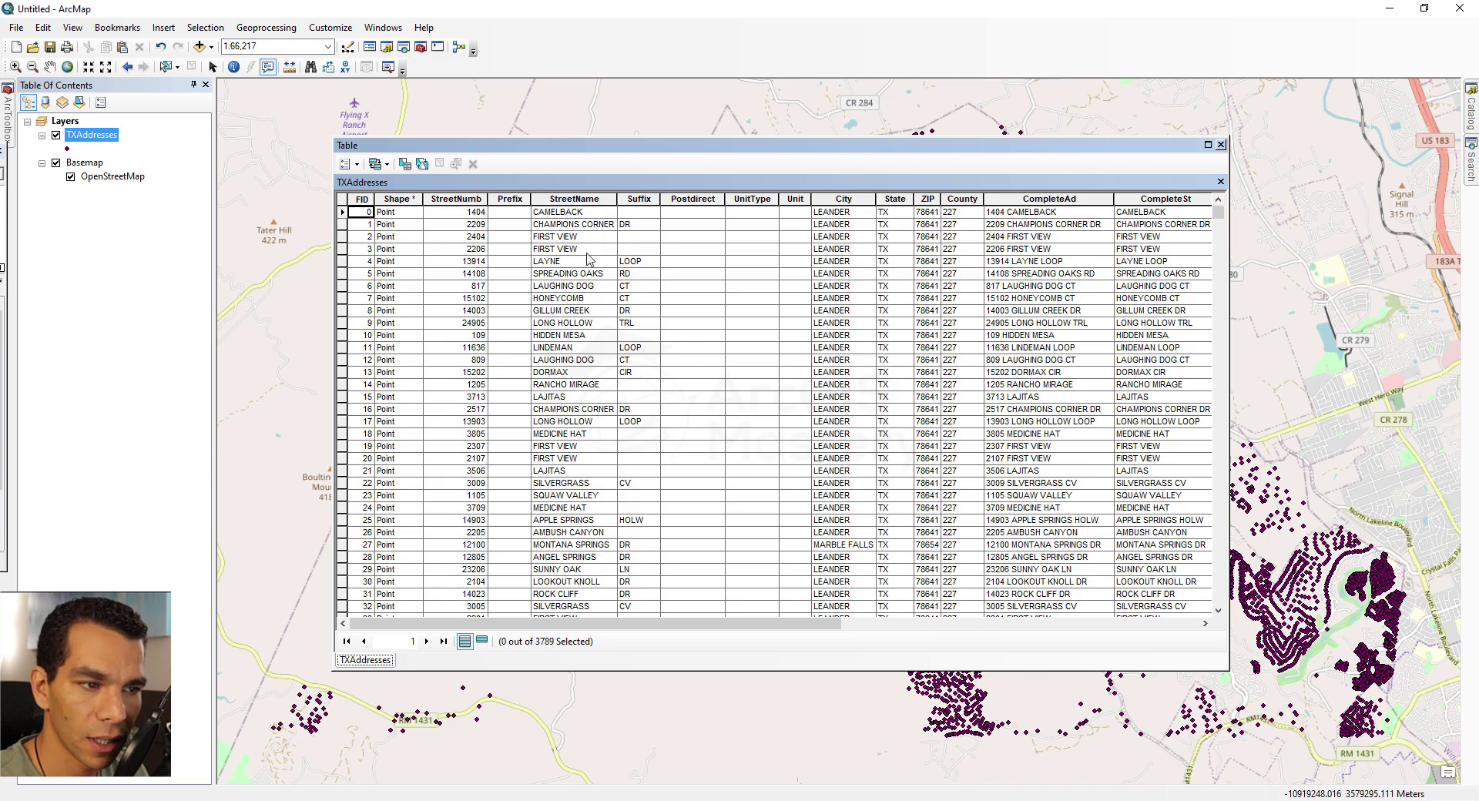
drag(747, 627, 1108, 628)
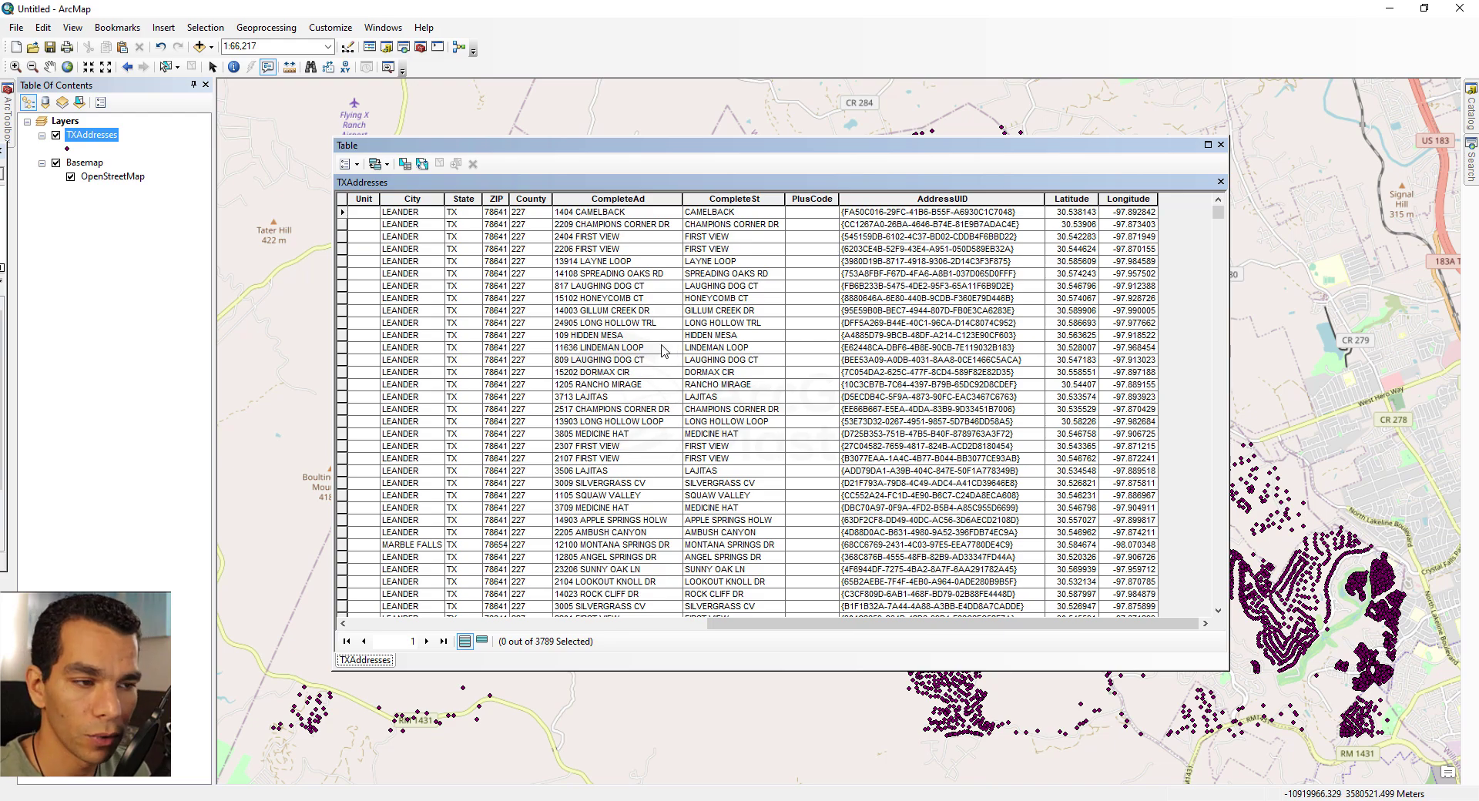
Step: Export all table records as the text file Export_Output.txt in the Add XY Data folder, without adding it to the map
click(356, 167)
click(397, 491)
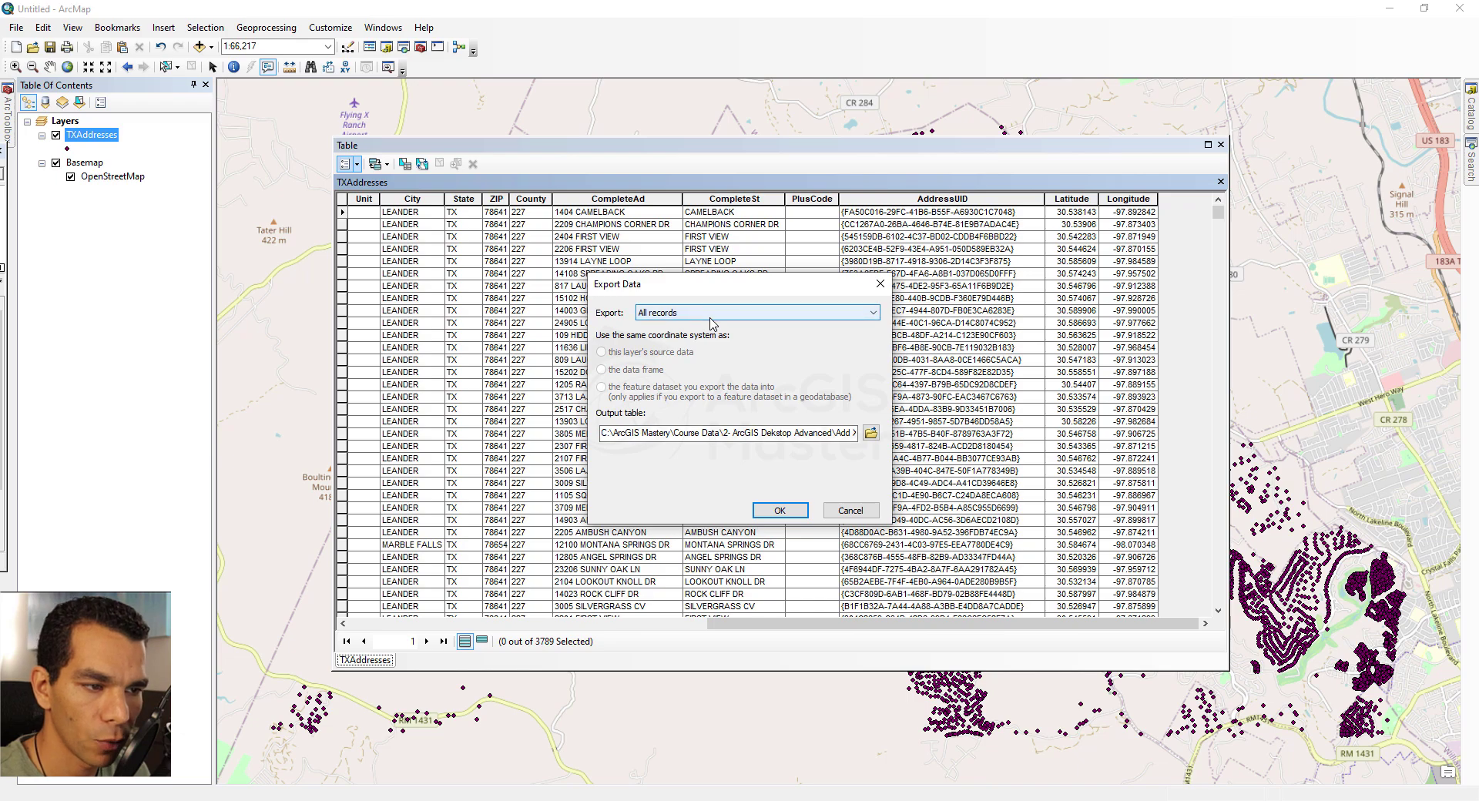
click(871, 433)
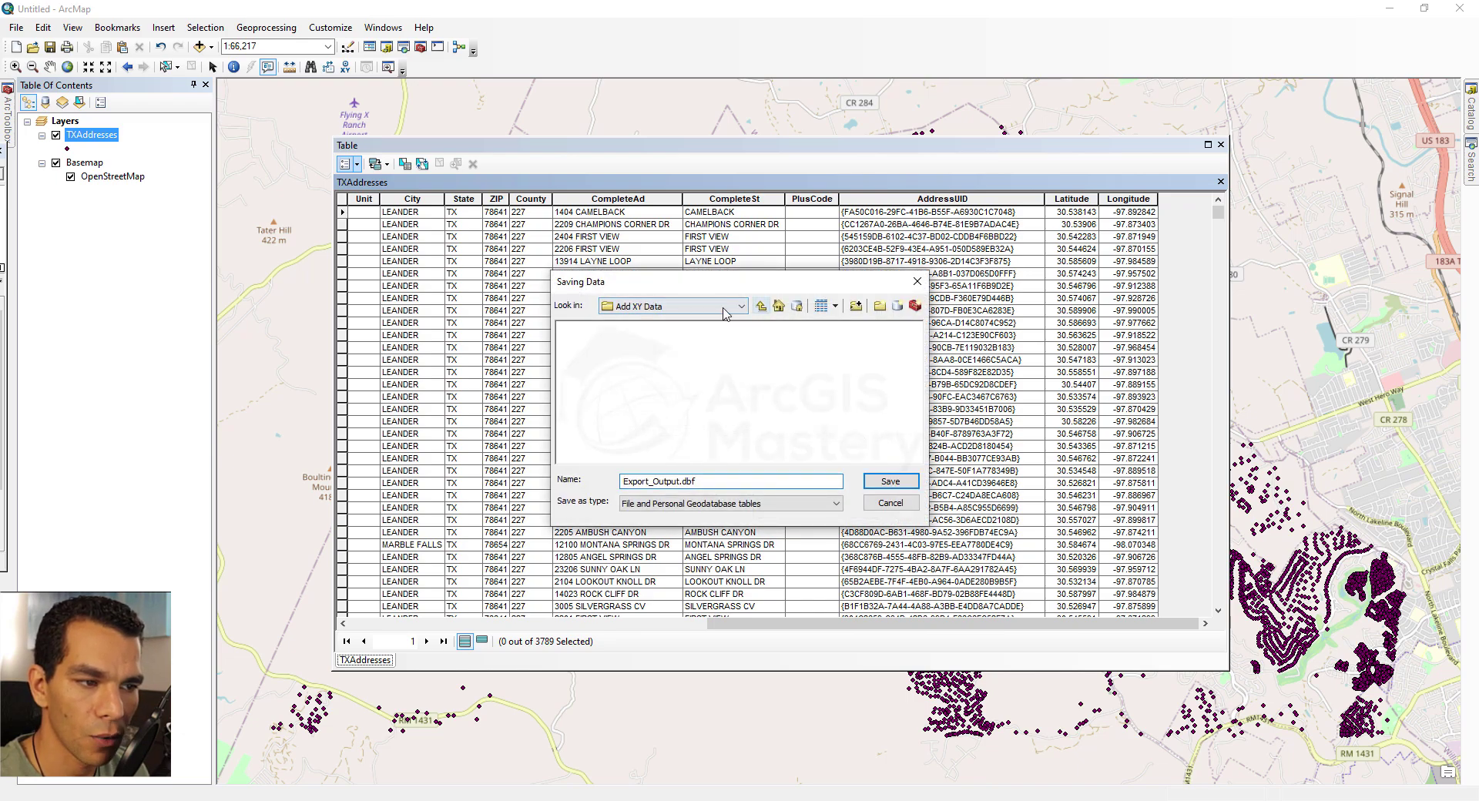
click(785, 512)
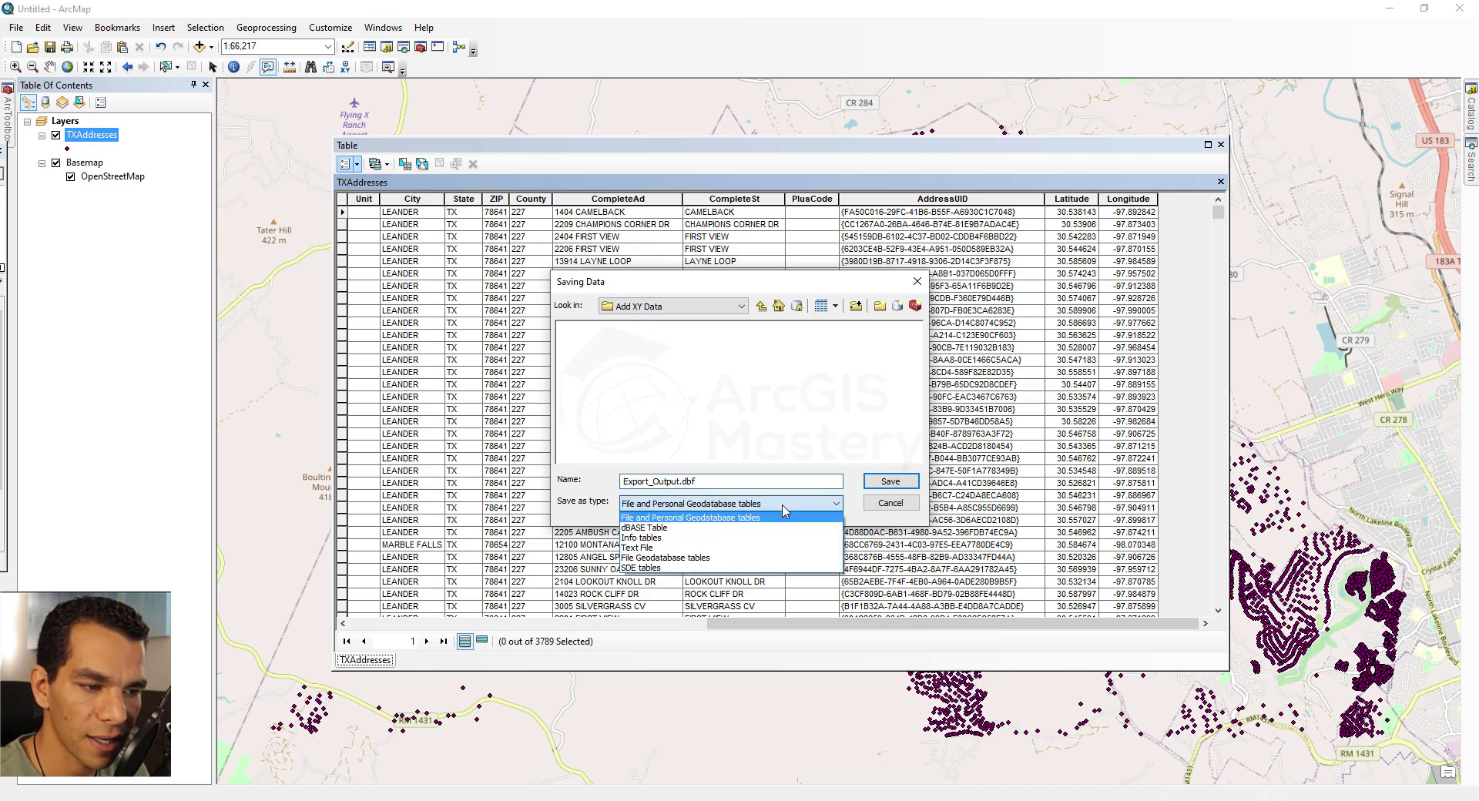
click(693, 554)
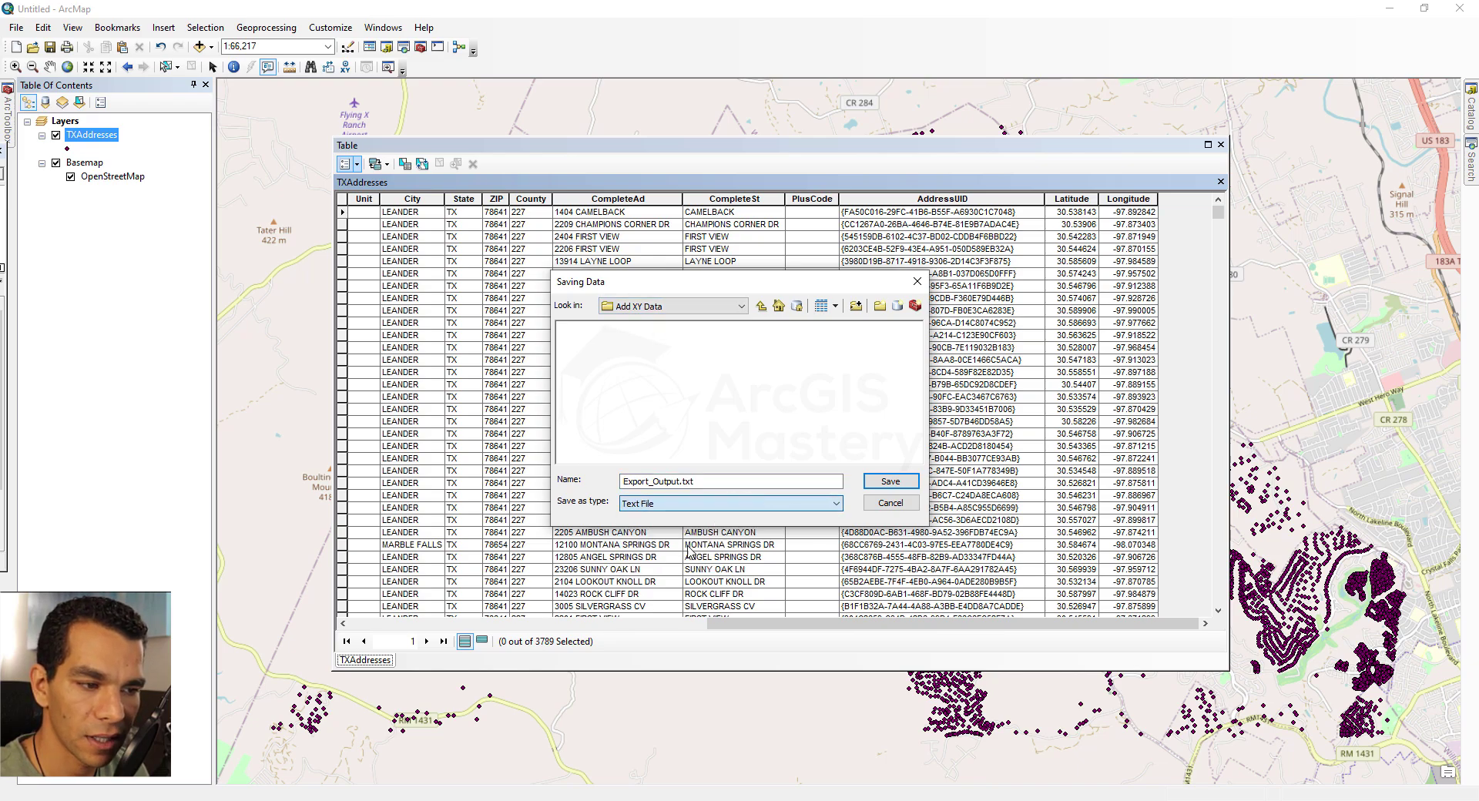
click(894, 483)
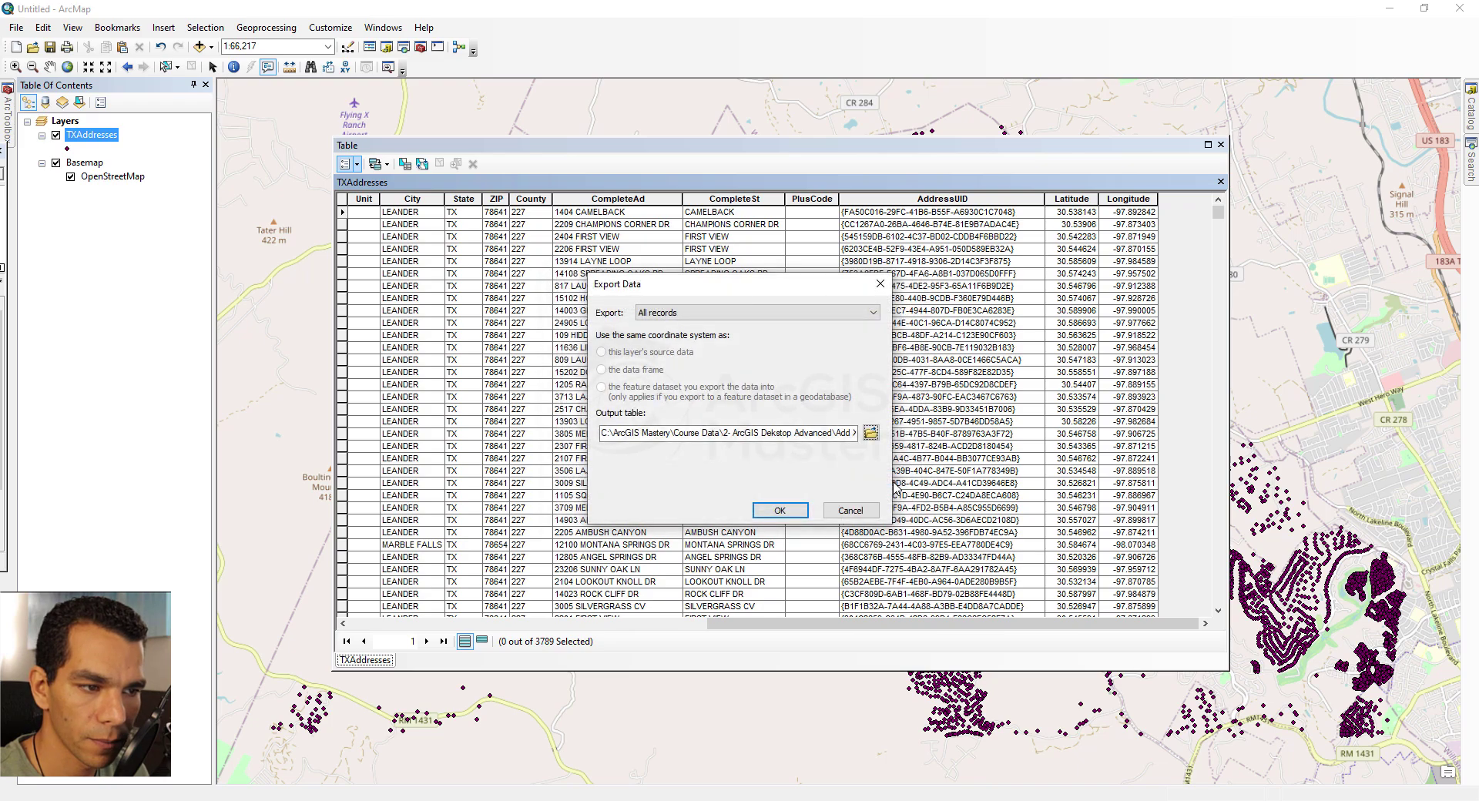
click(772, 510)
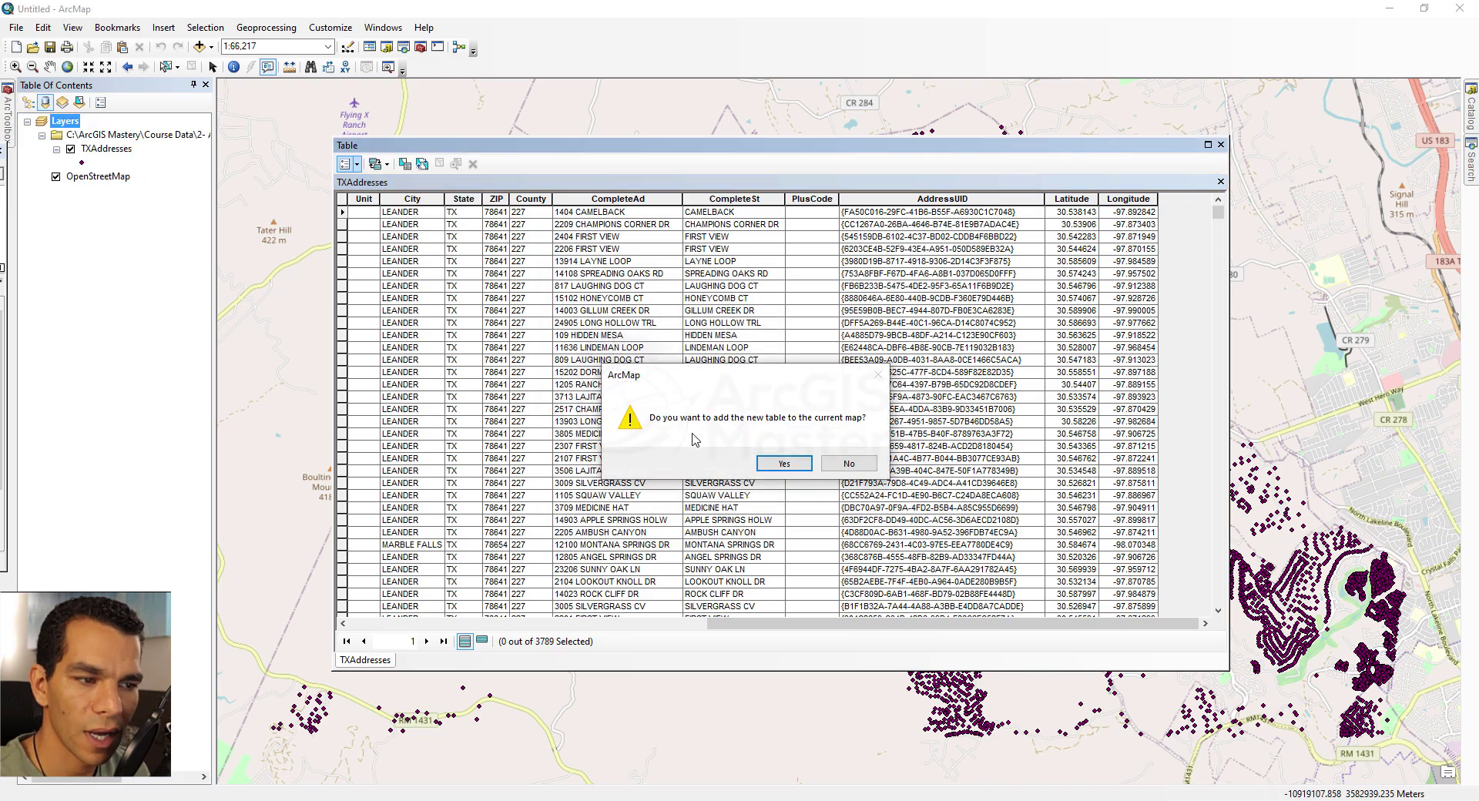
click(848, 464)
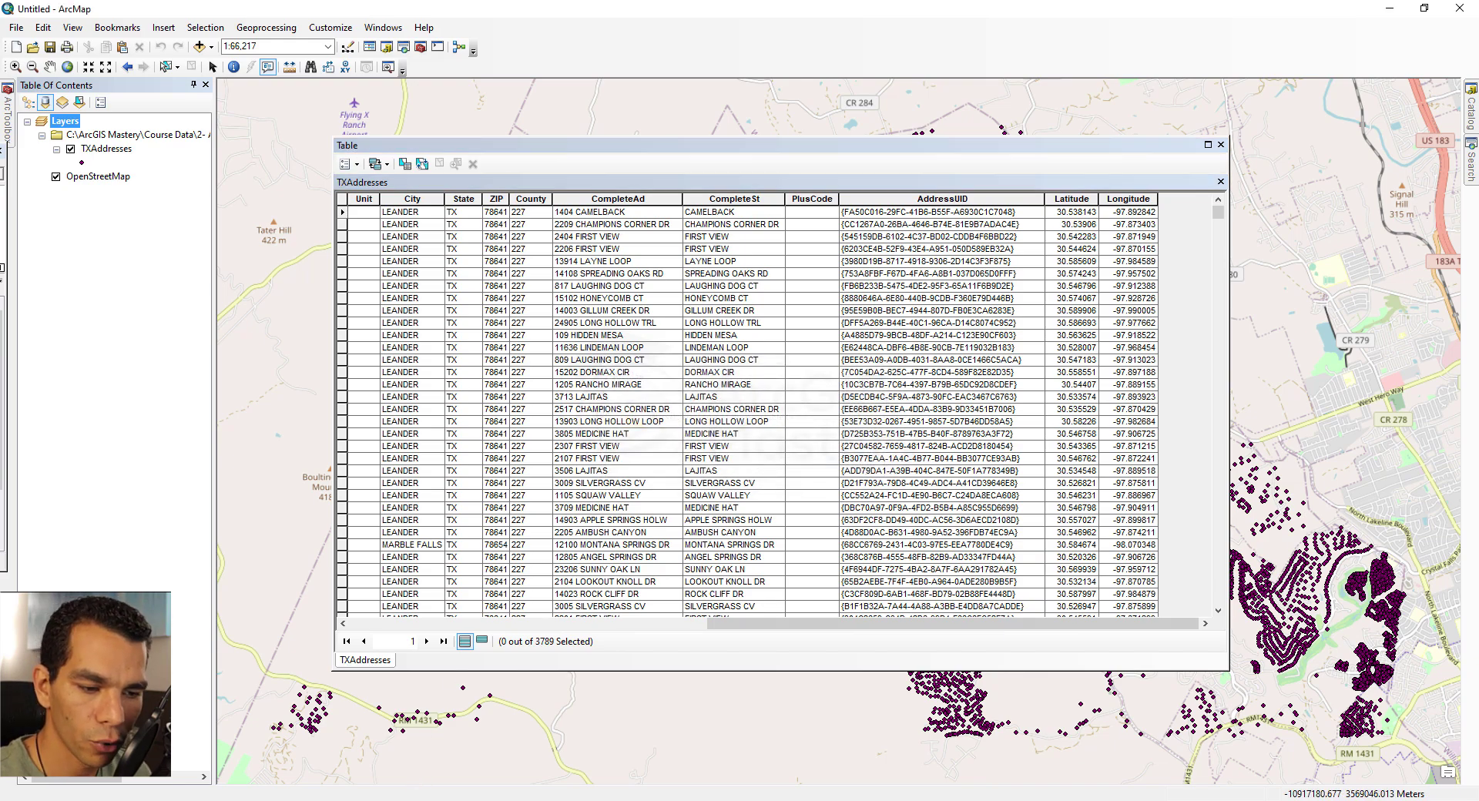
Step: Switch to File Explorer, view the contents of Export_Output.txt in Notepad and close it
click(417, 797)
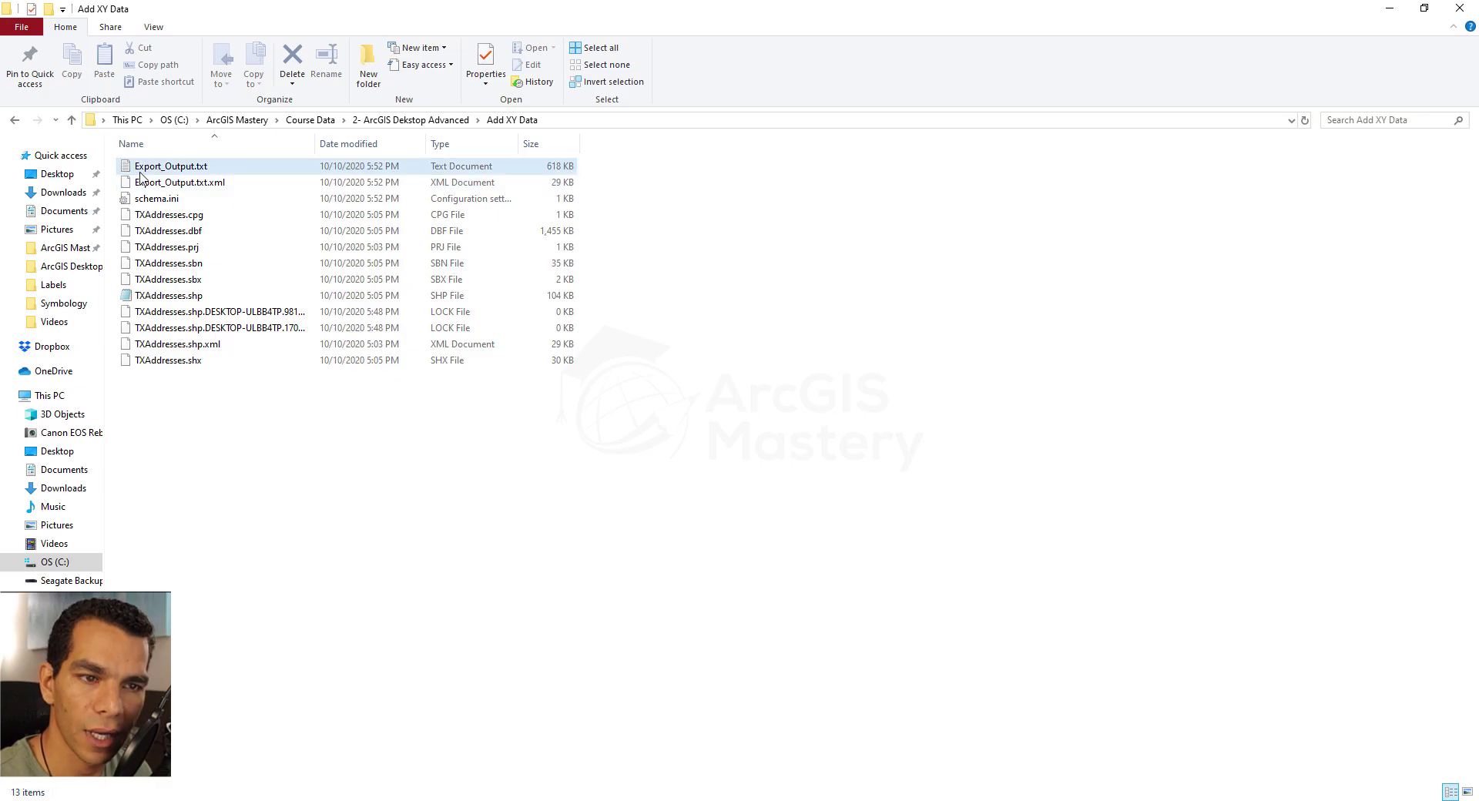
double_click(168, 168)
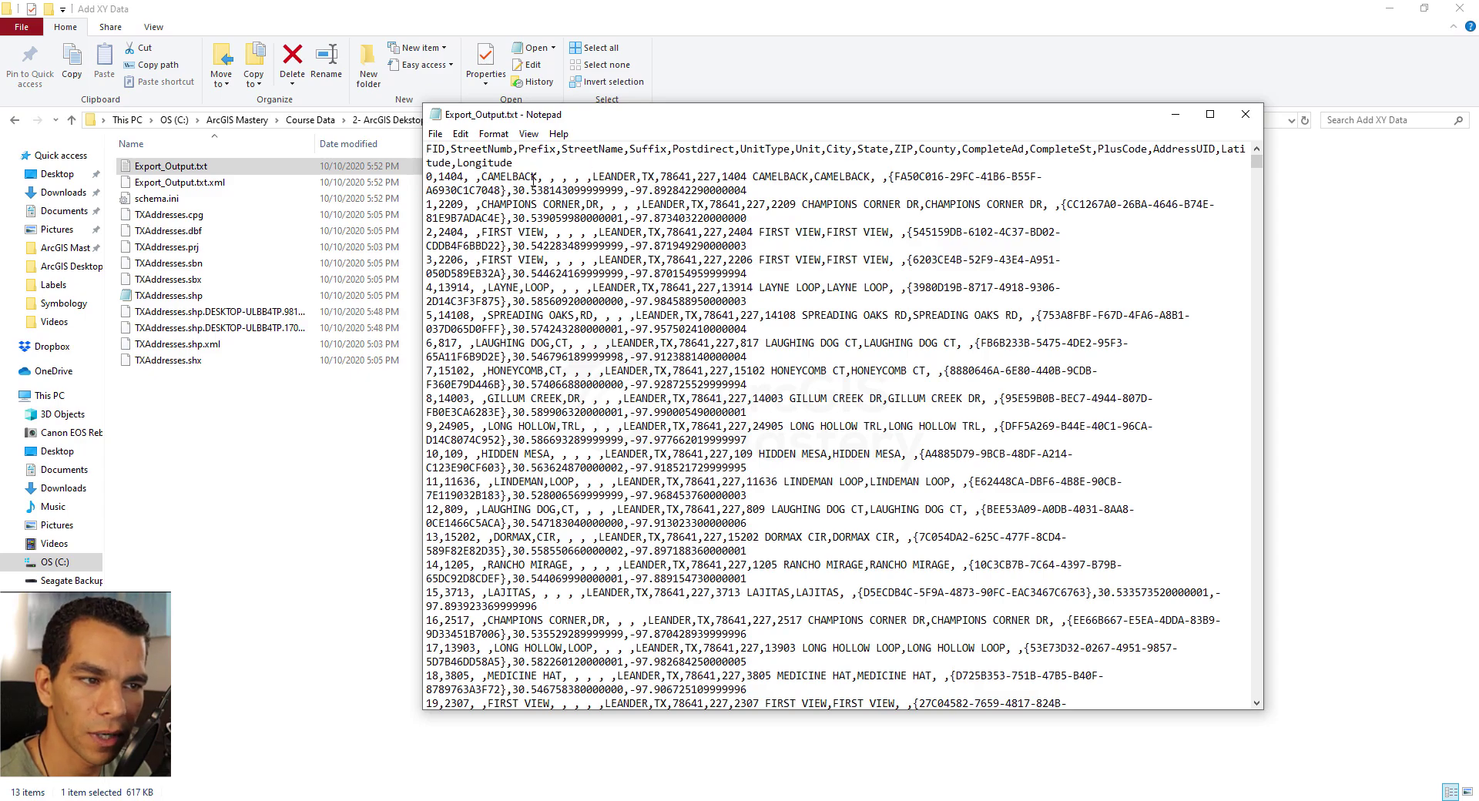
click(1246, 114)
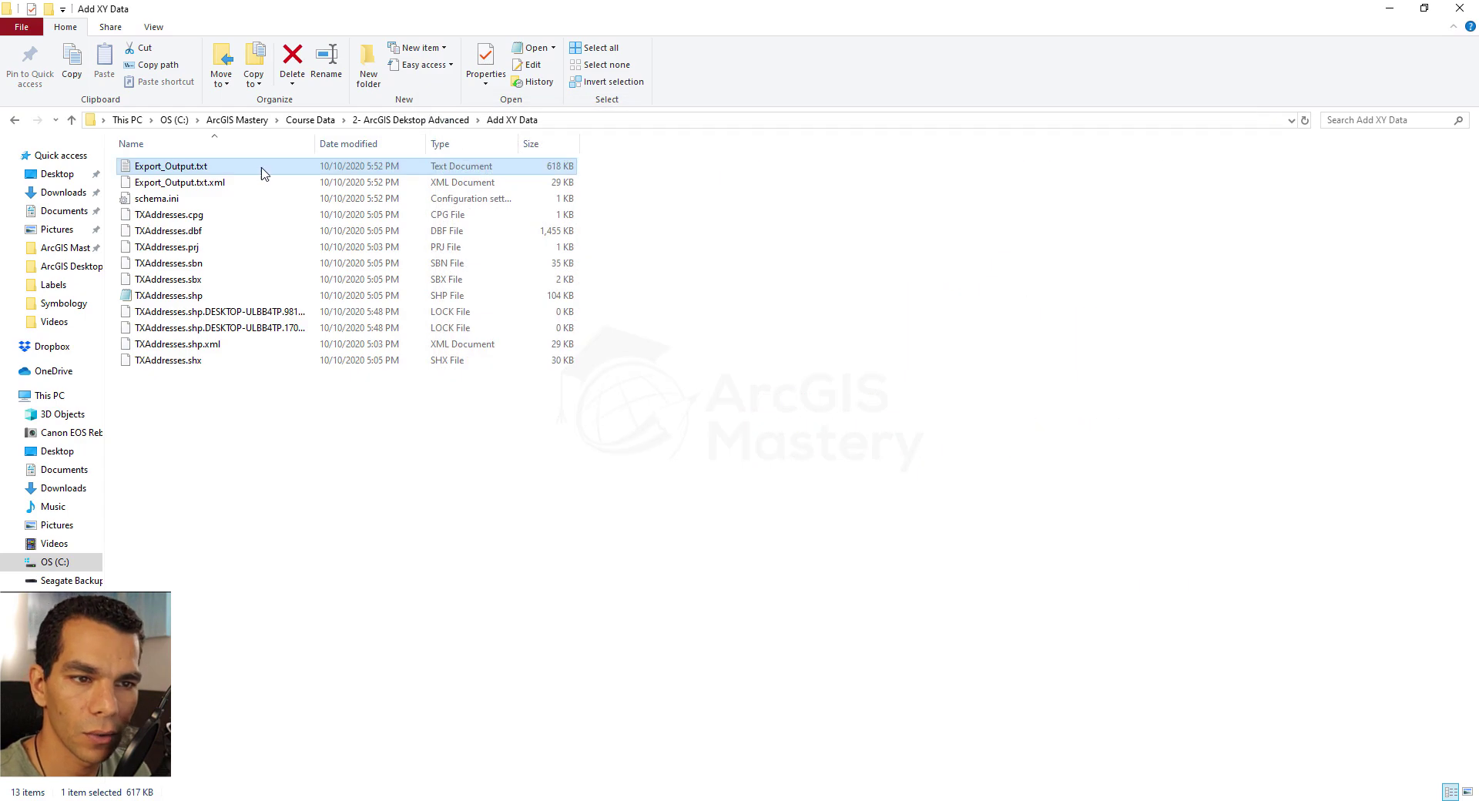
Step: Rename Export_Output.txt as Export_Output.csv and accept the extension change
click(205, 169)
drag(211, 166, 203, 167)
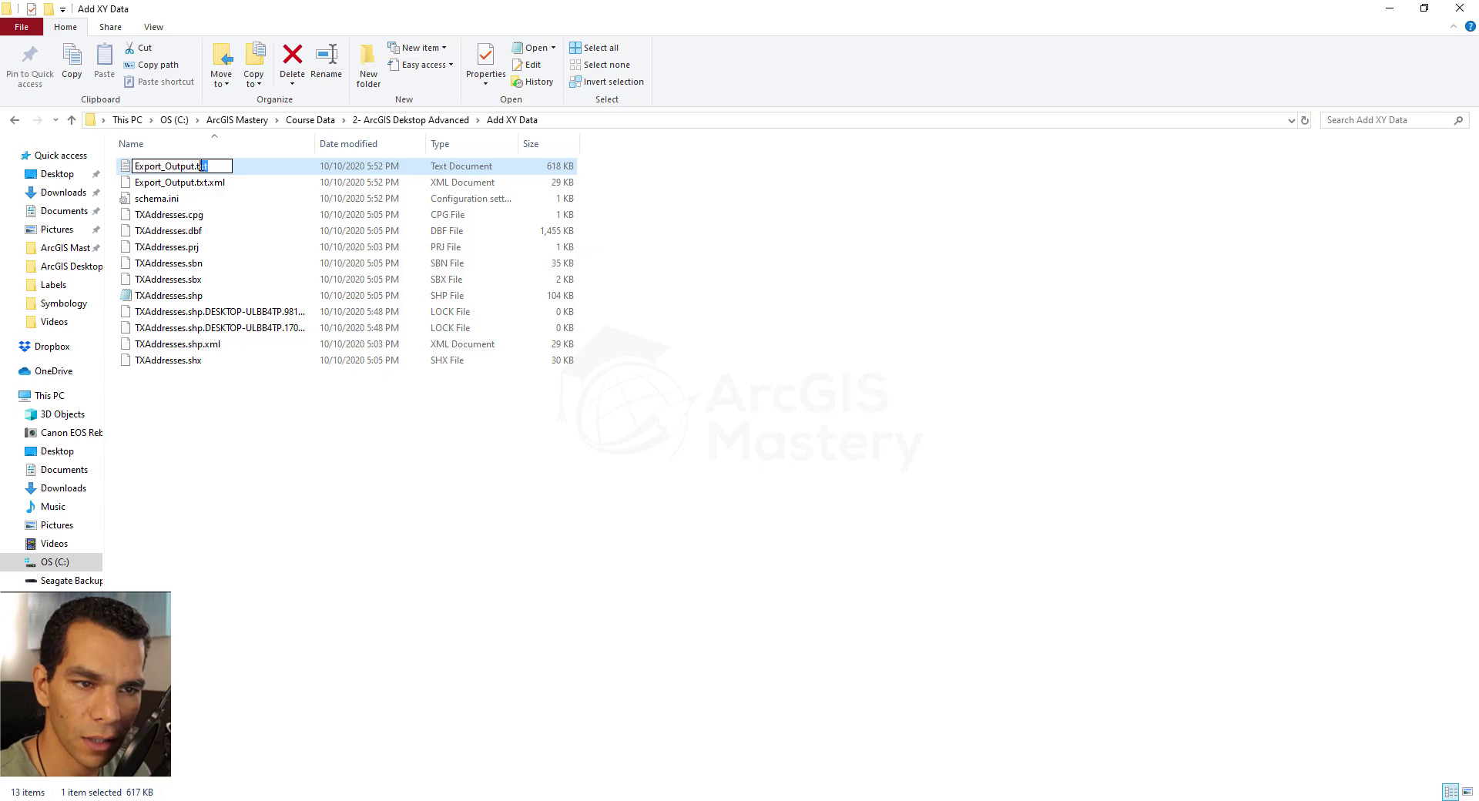
text(csv)
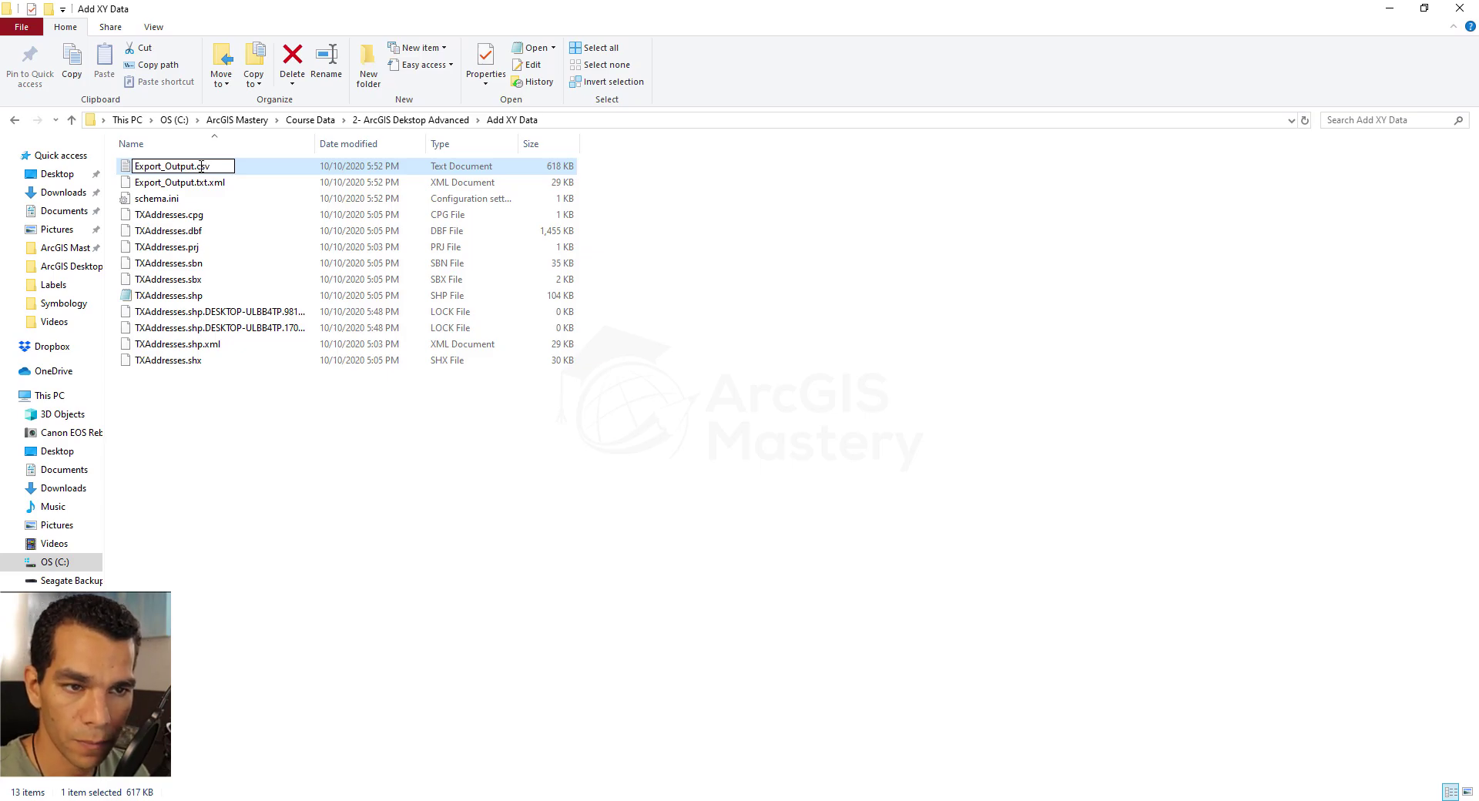
key(Return)
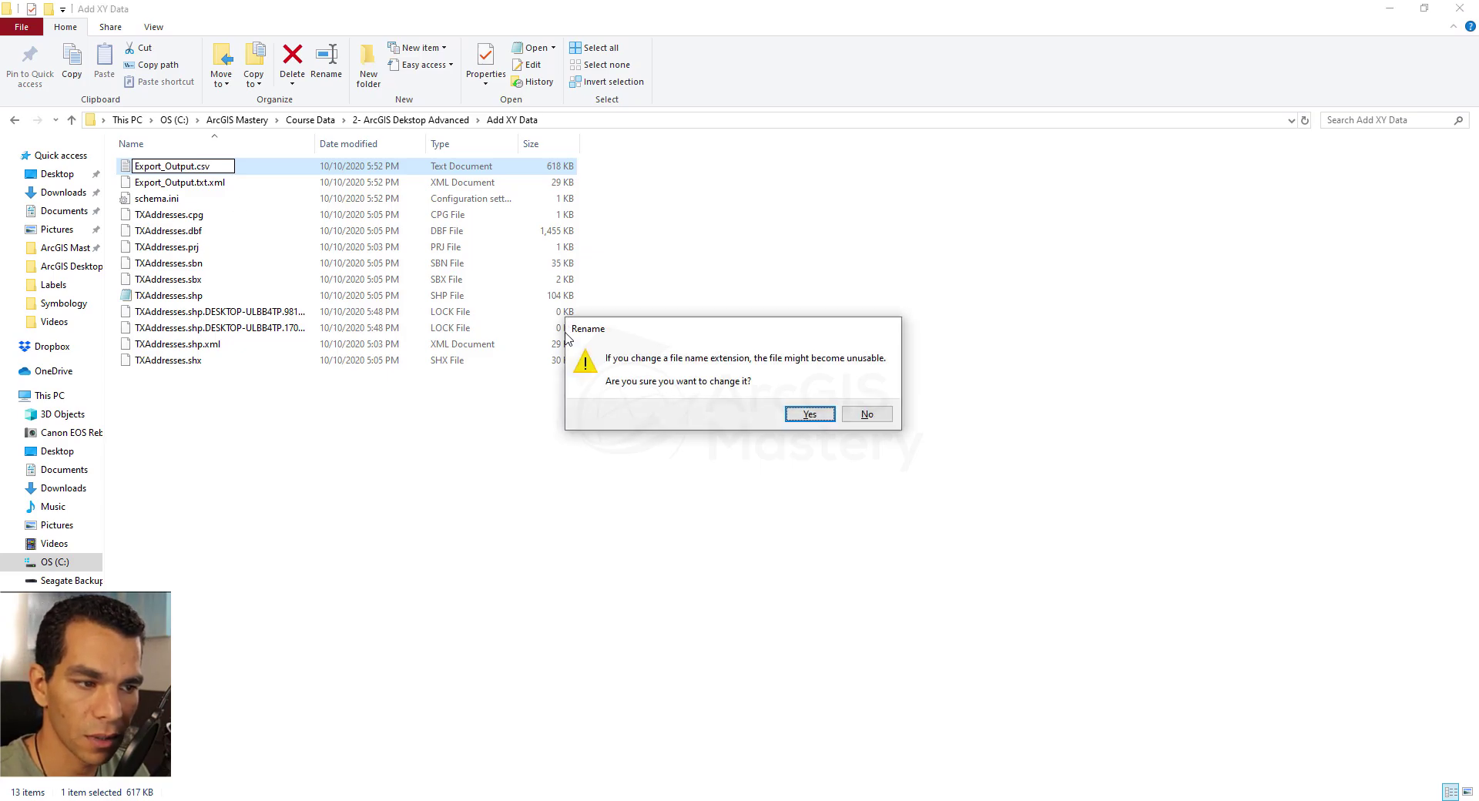
click(797, 415)
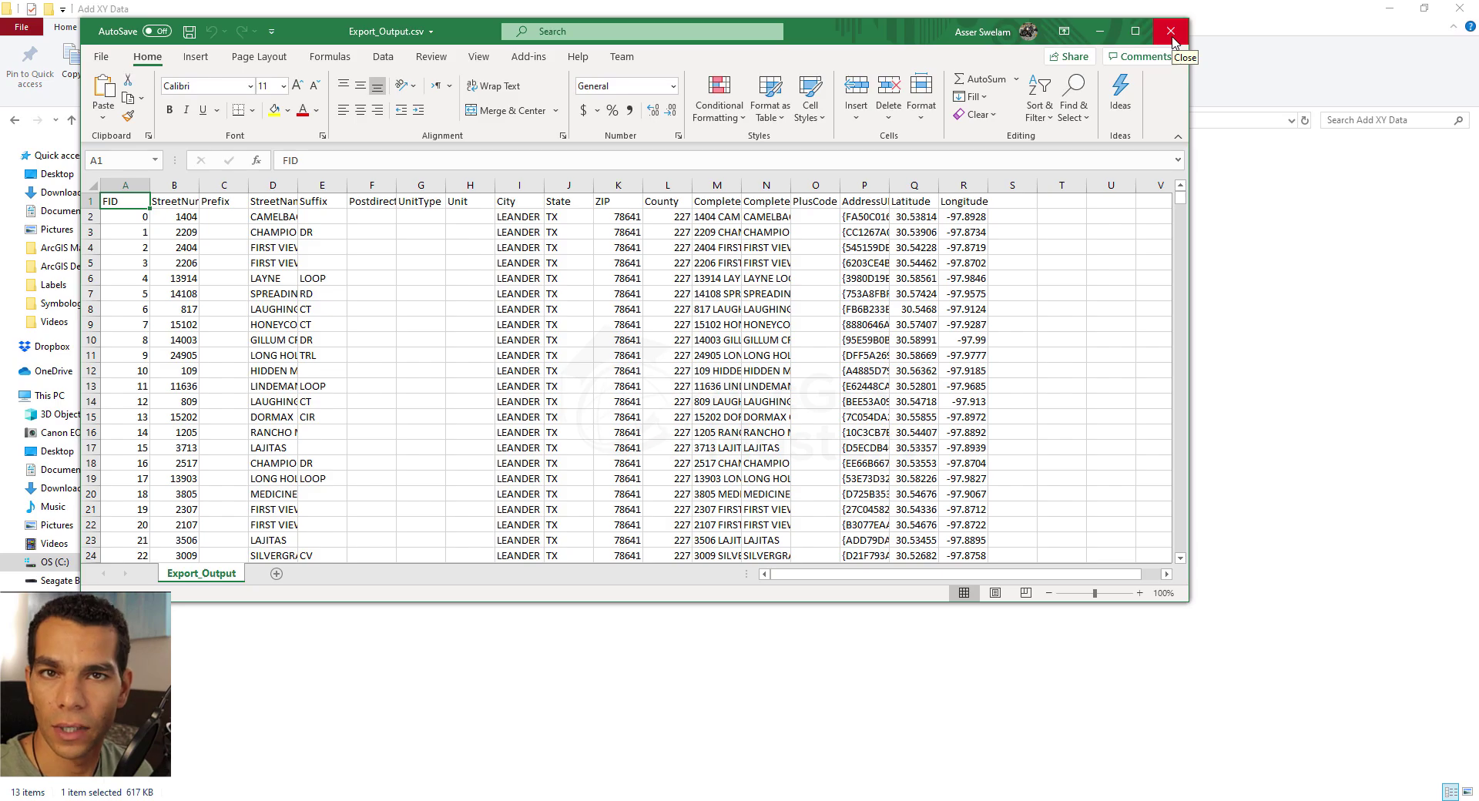
Step: Minimize the CSV workbook, switch to ArcCatalog, search for "excel" and open the Table To Excel conversion tool
click(1103, 34)
click(850, 739)
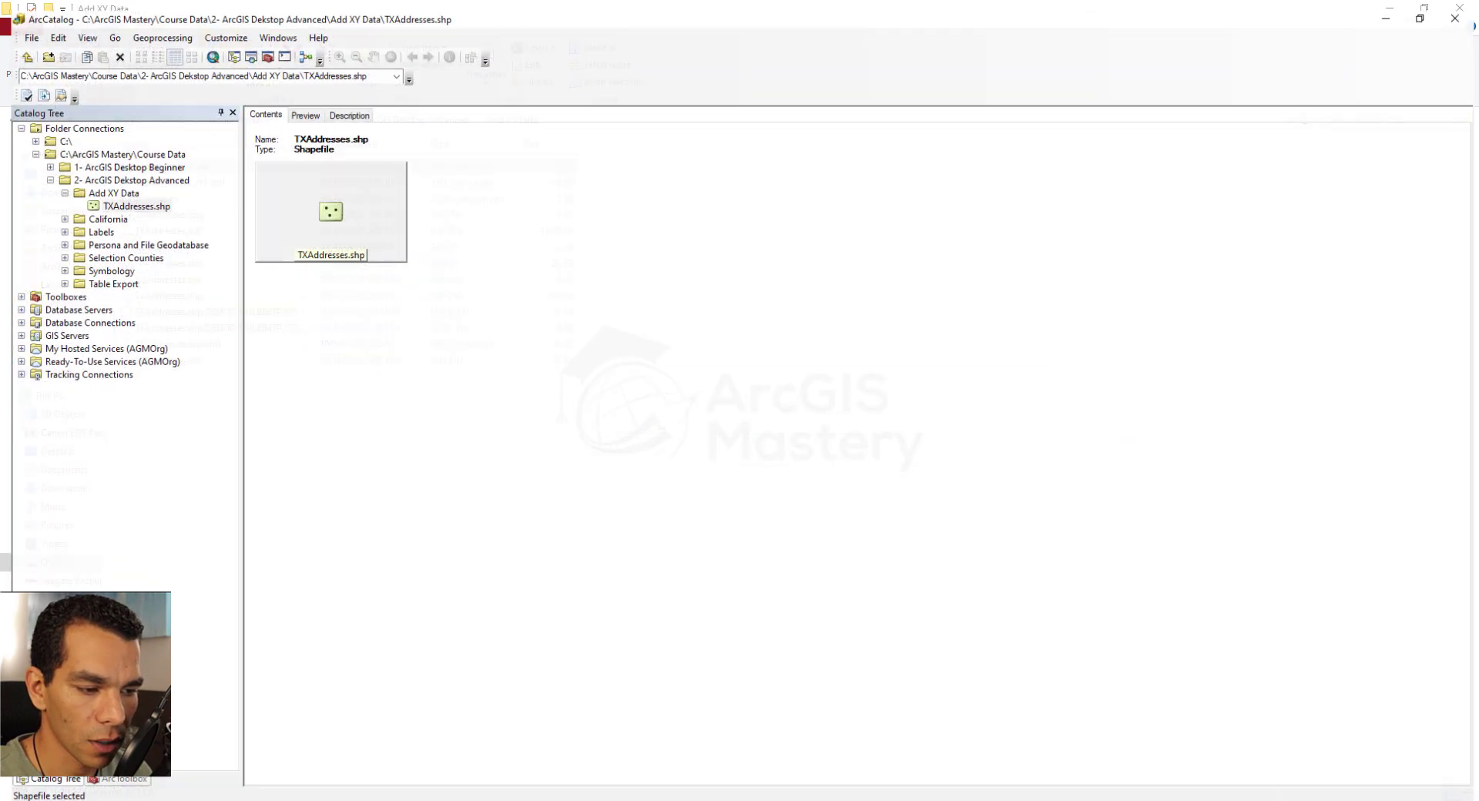
click(116, 778)
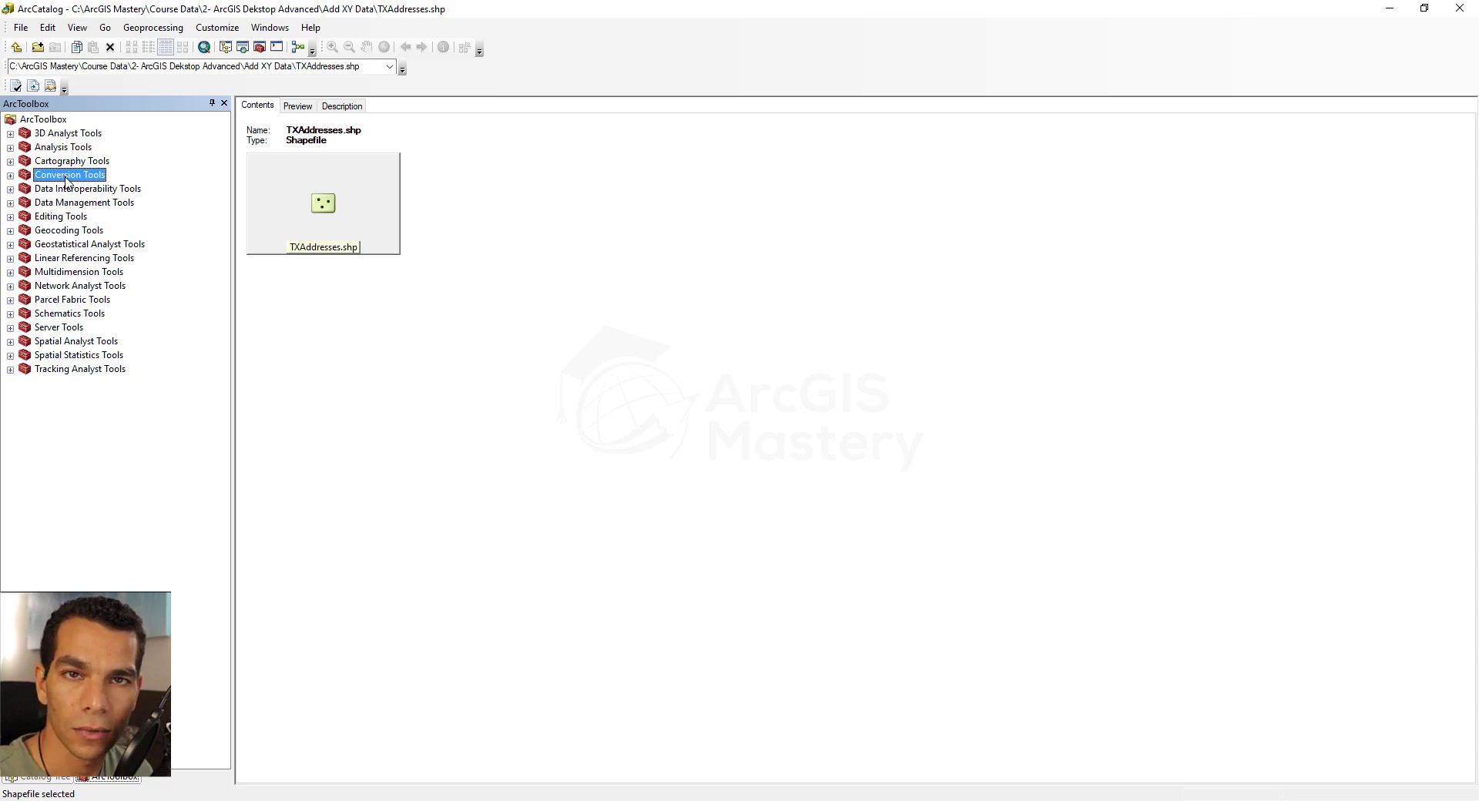
click(242, 47)
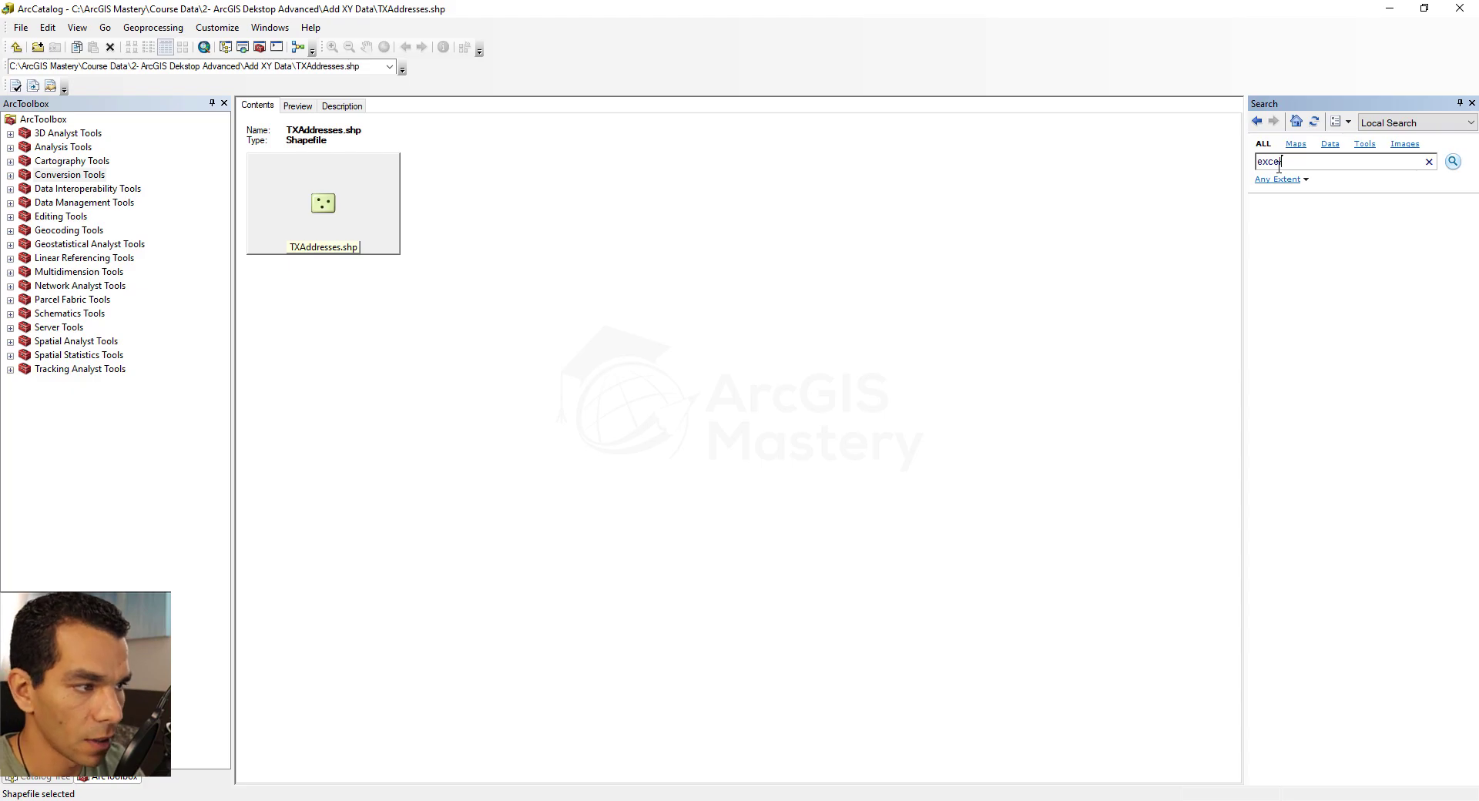
text(excel)
key(Return)
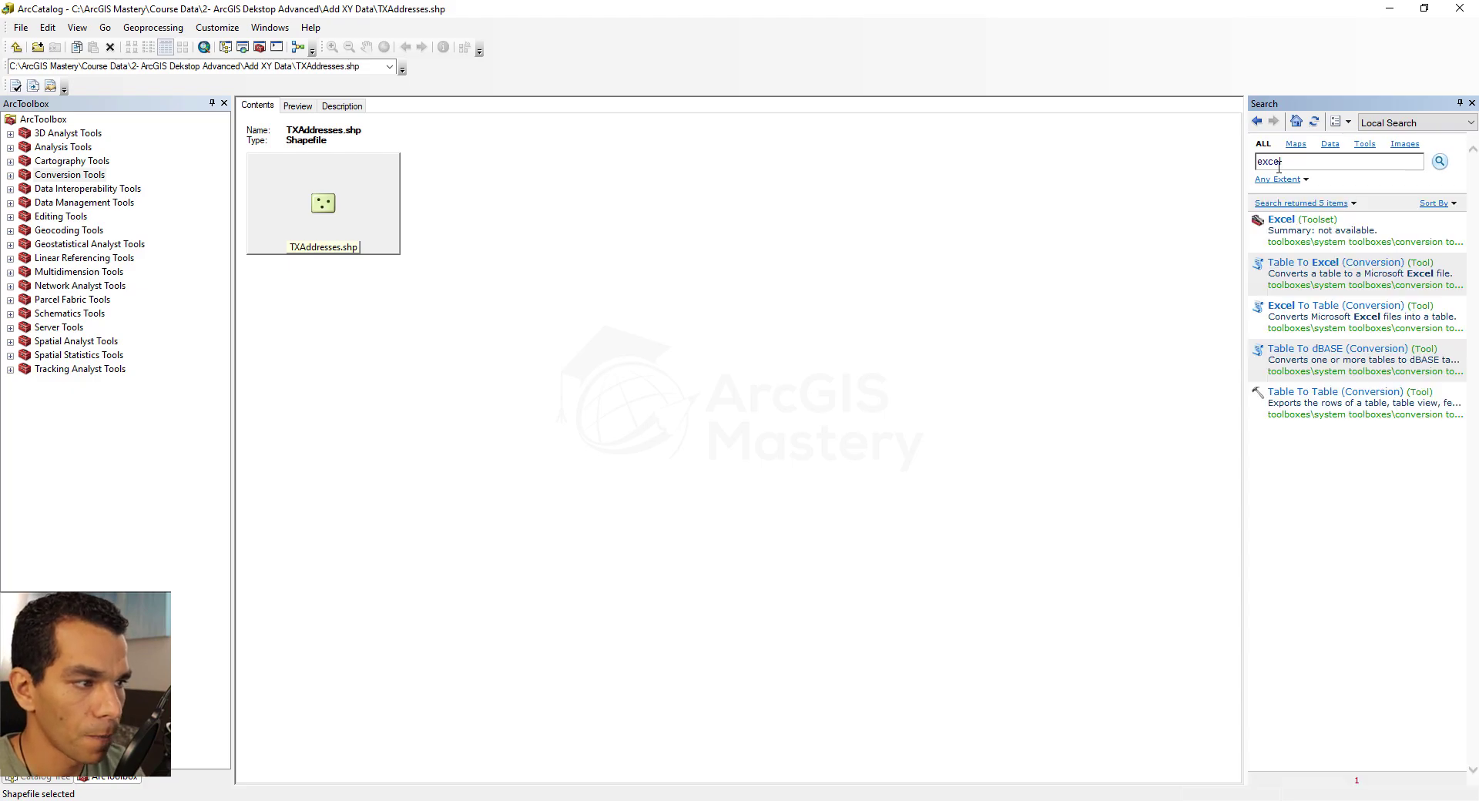
click(1306, 263)
Step: Set TXAddresses.shp from the Add XY Data folder as the input table for Table To Excel
click(1011, 268)
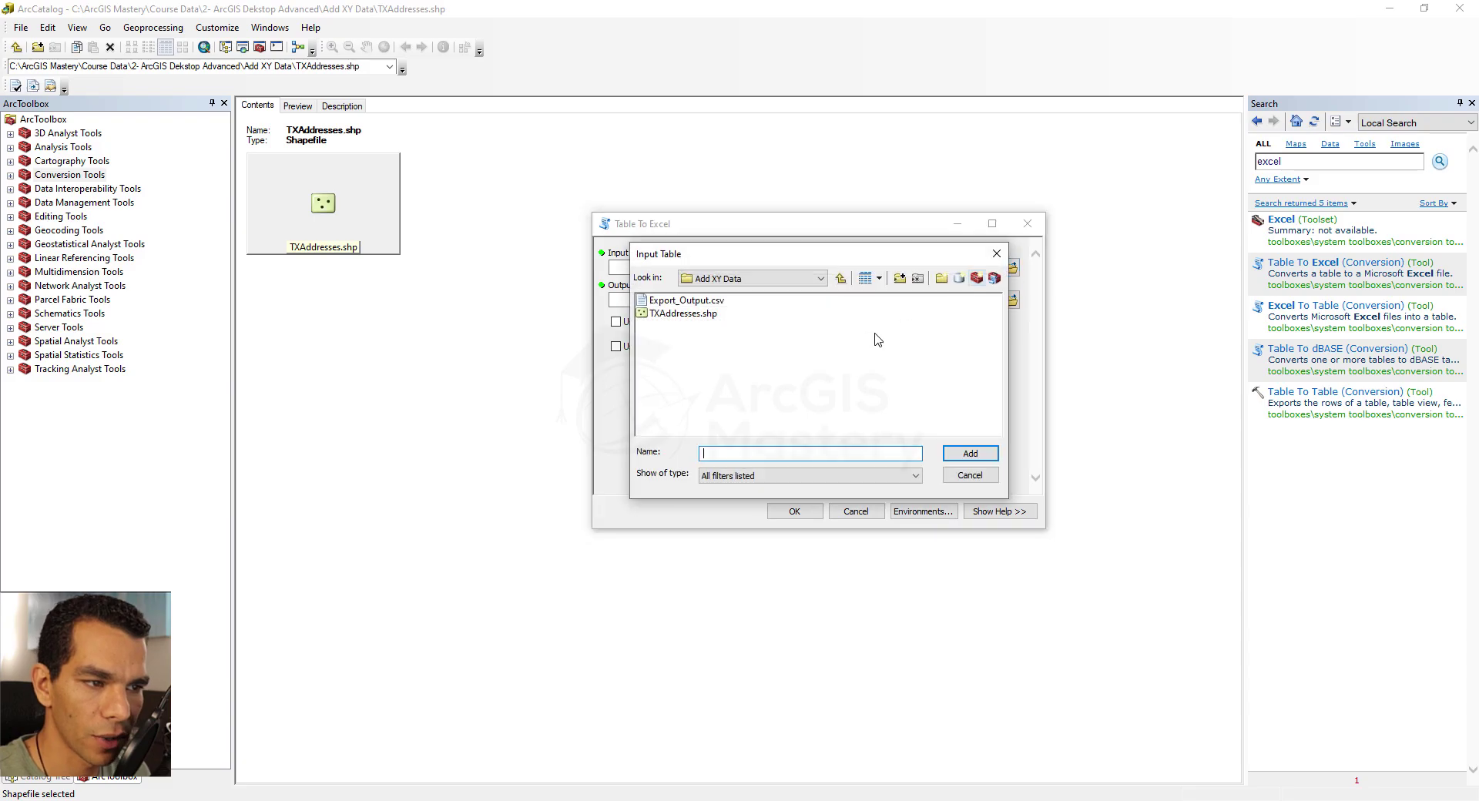
click(681, 315)
double_click(681, 315)
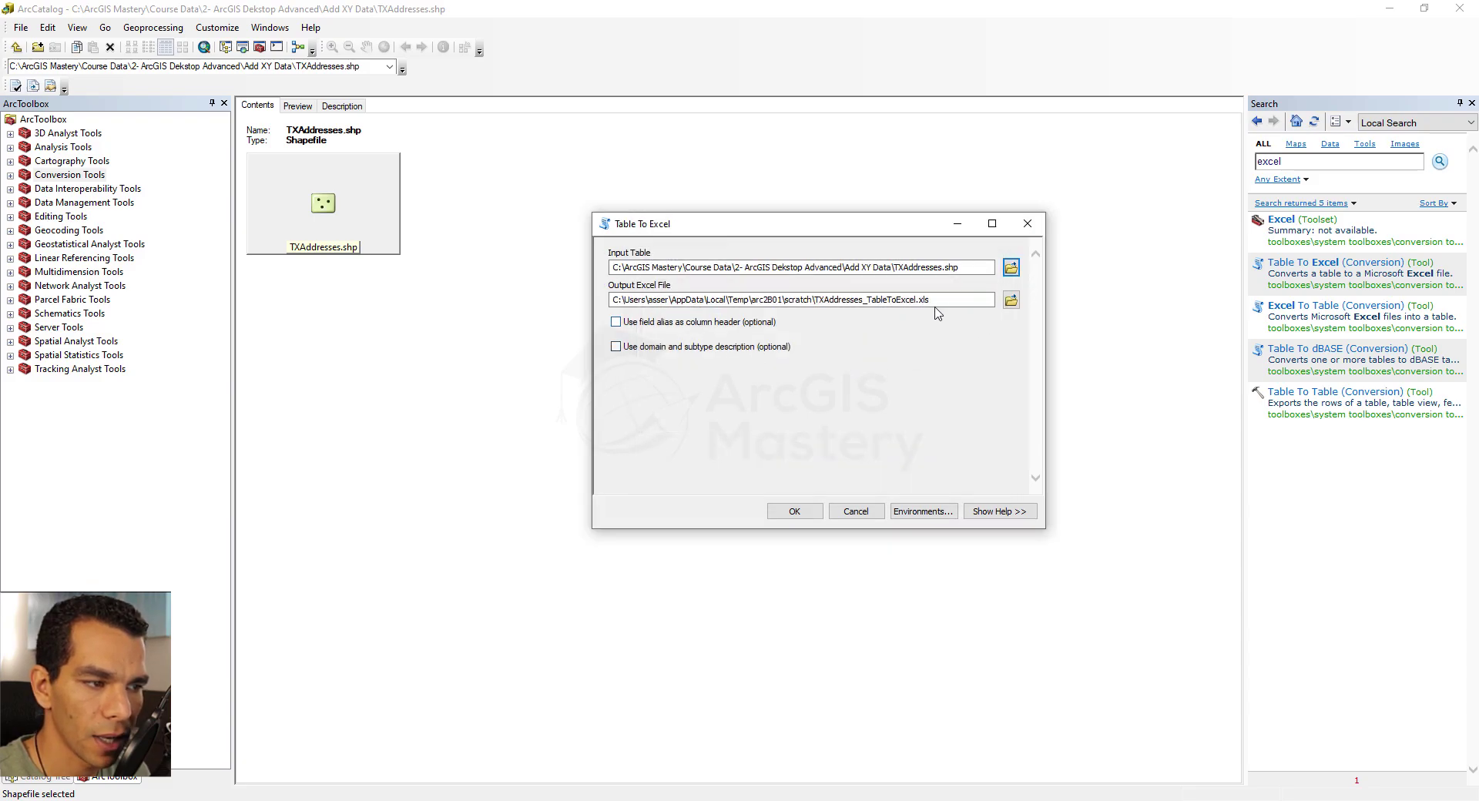
Step: Set the output Excel file to Export2.xls in the Add XY Data folder, run Table To Excel and check its result messages
click(1011, 300)
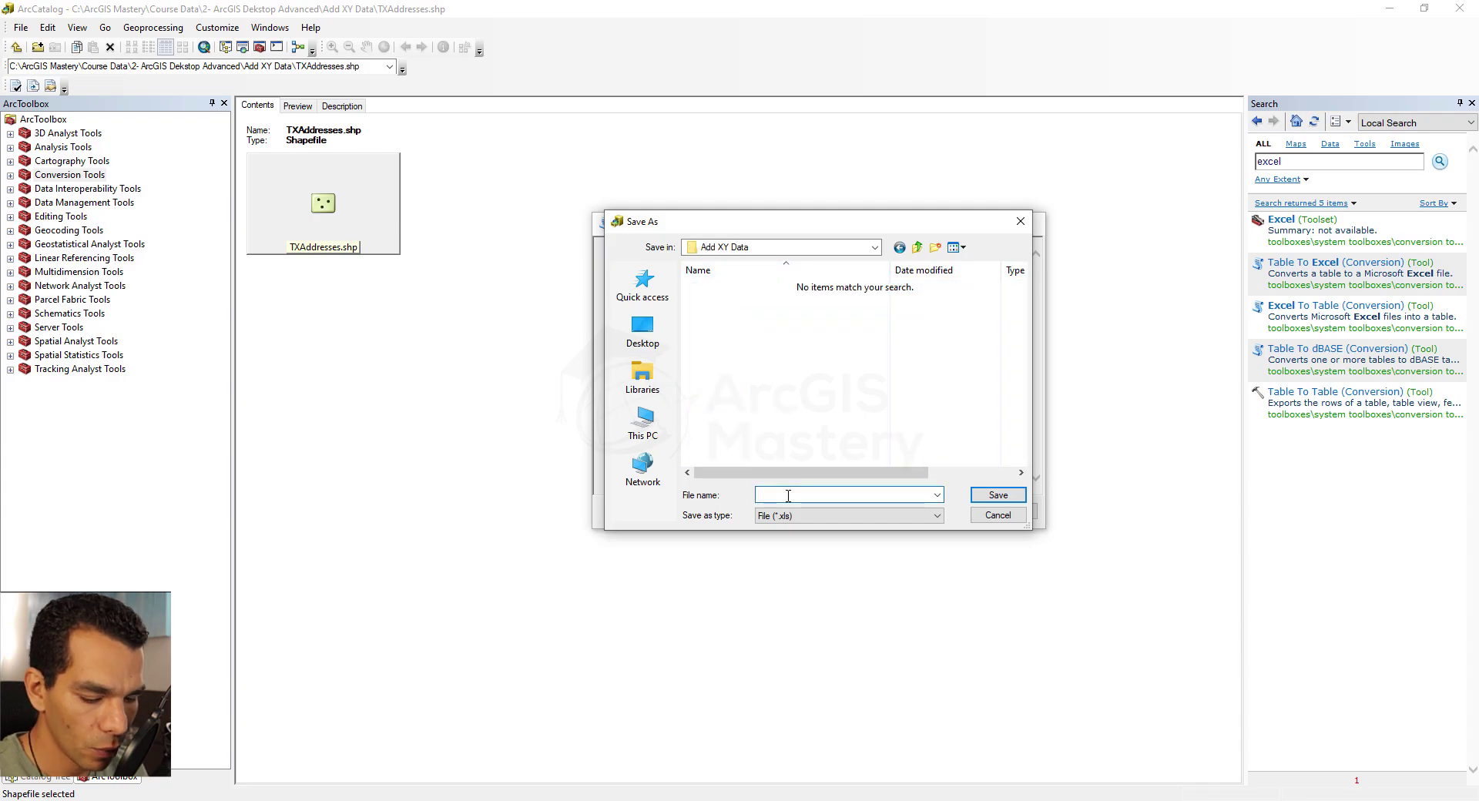
text(Export2.xls)
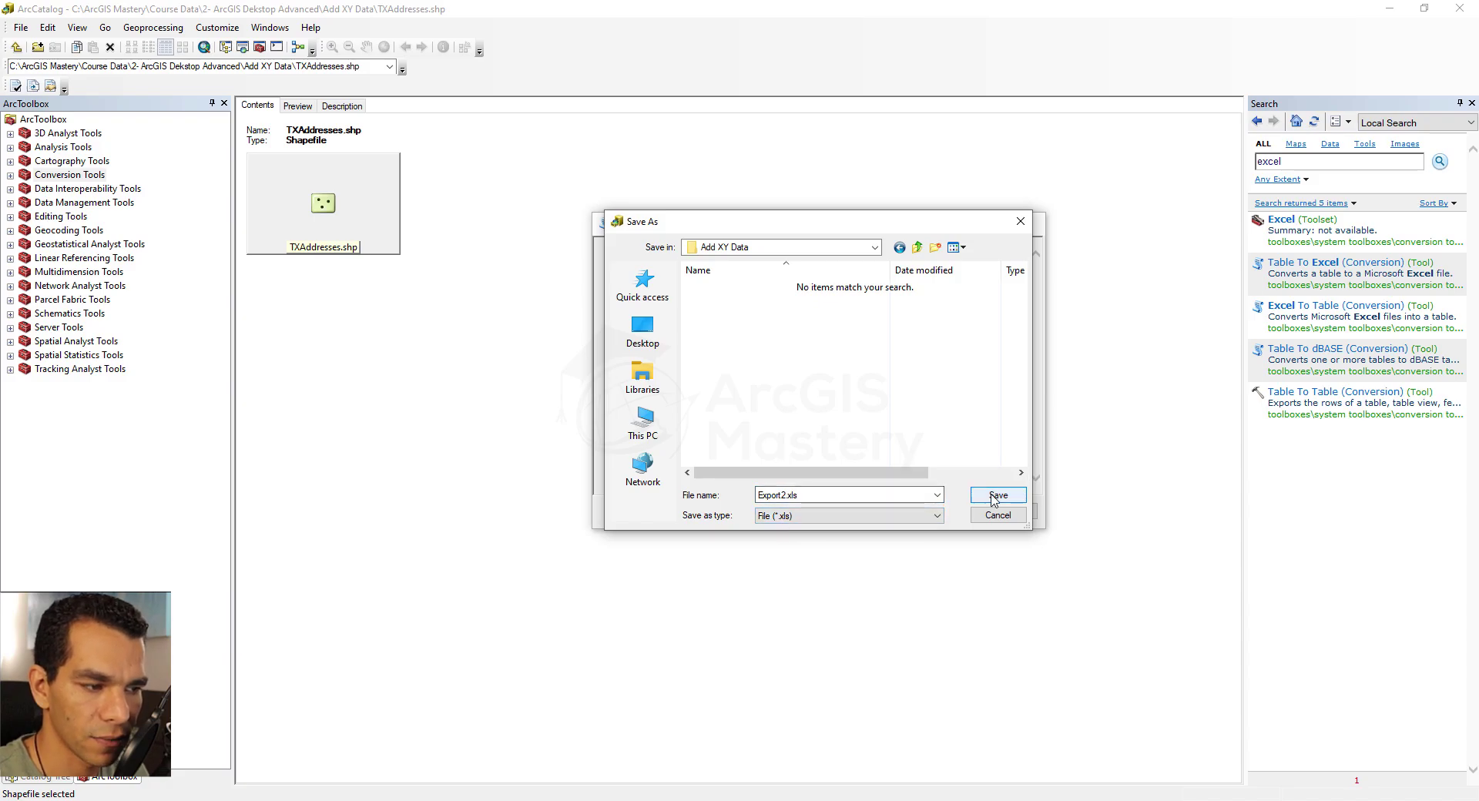
click(995, 496)
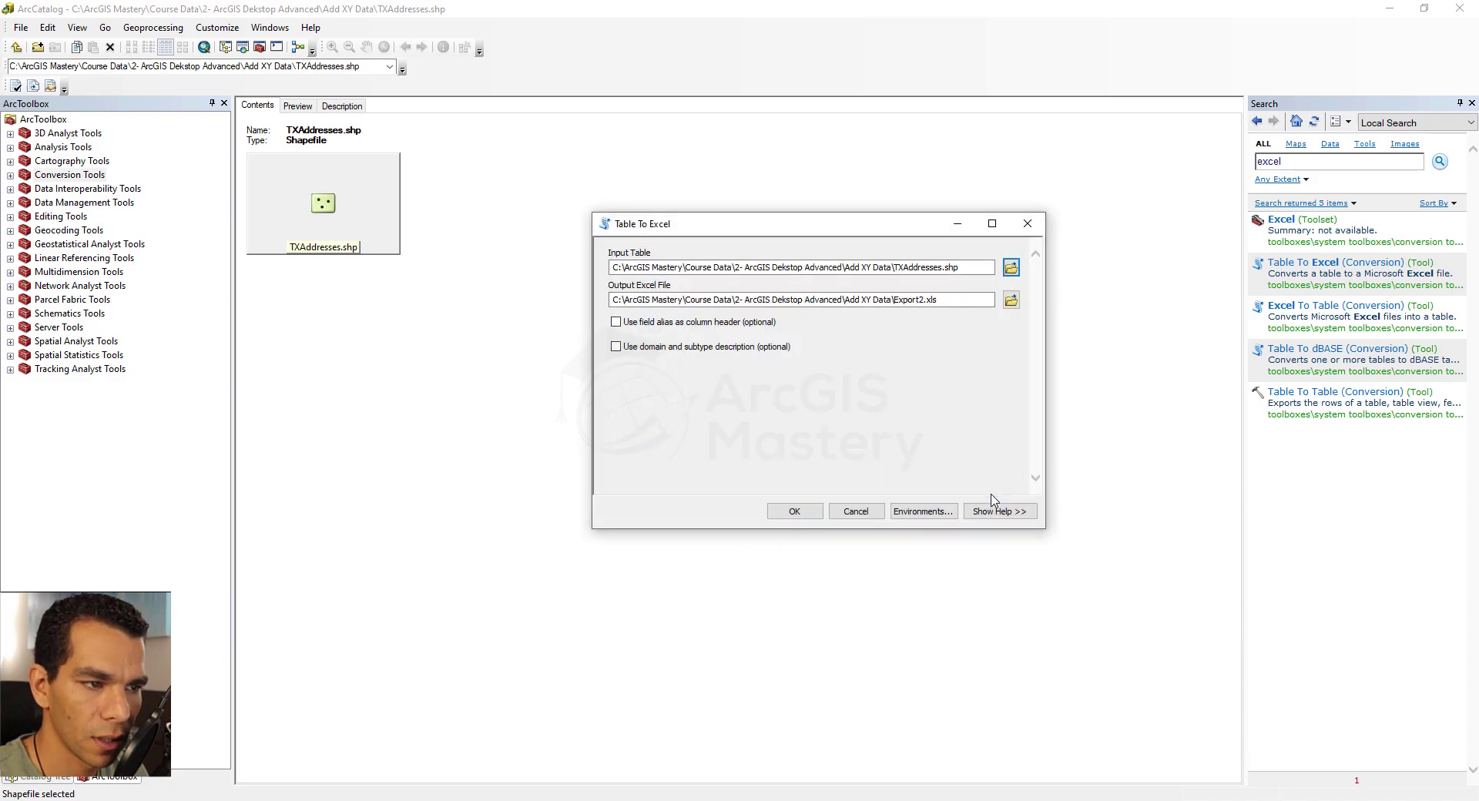
click(814, 513)
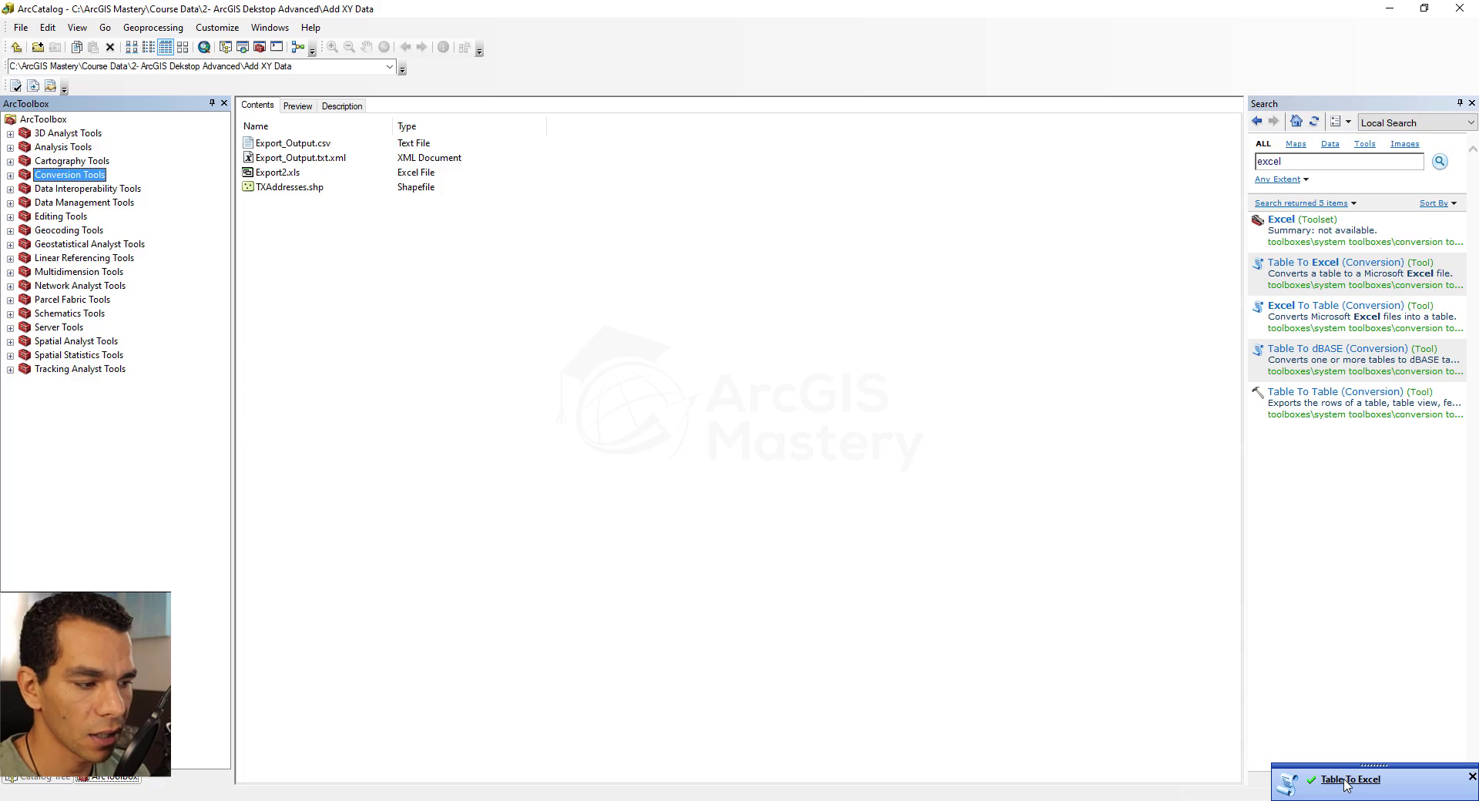
click(1350, 780)
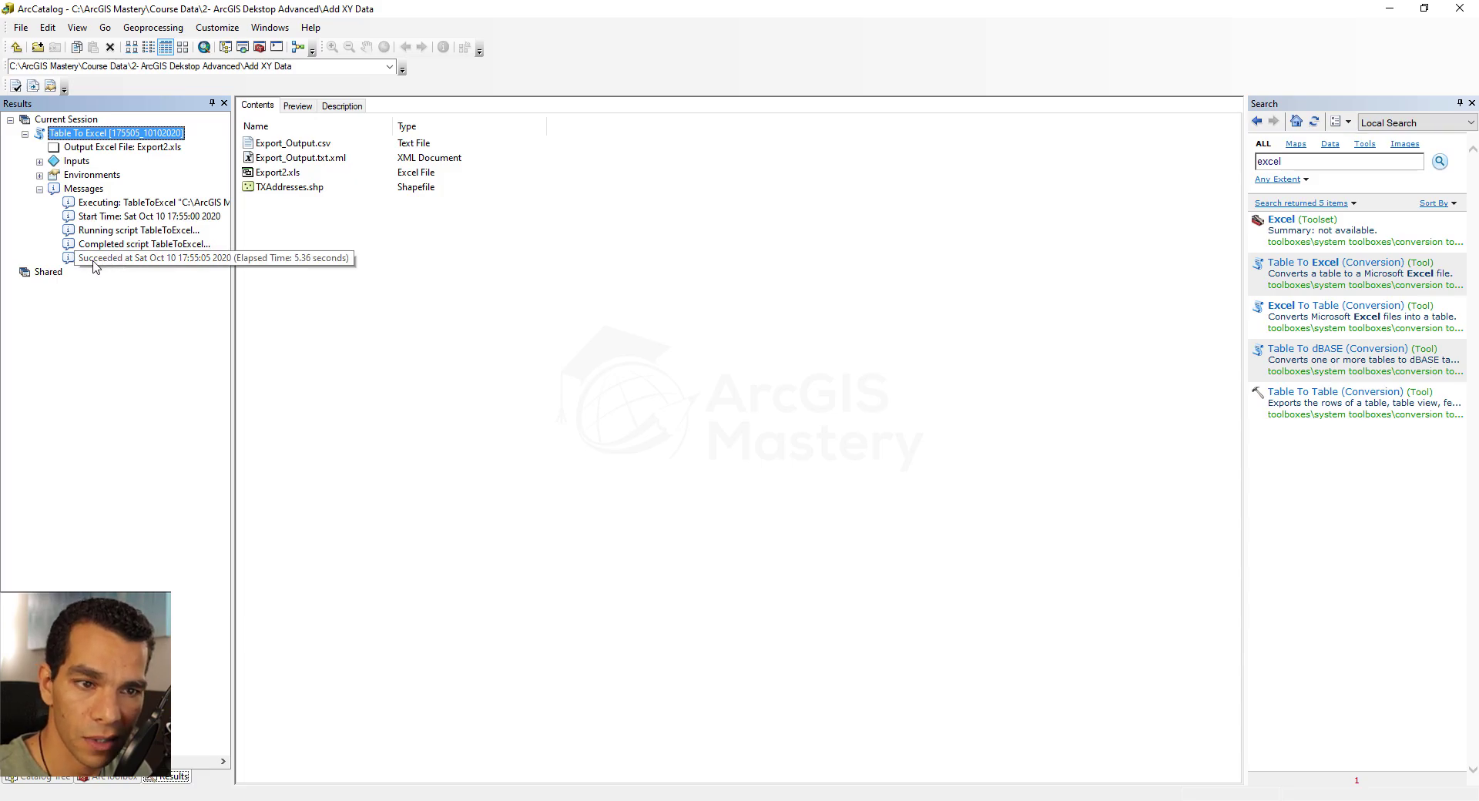
click(397, 484)
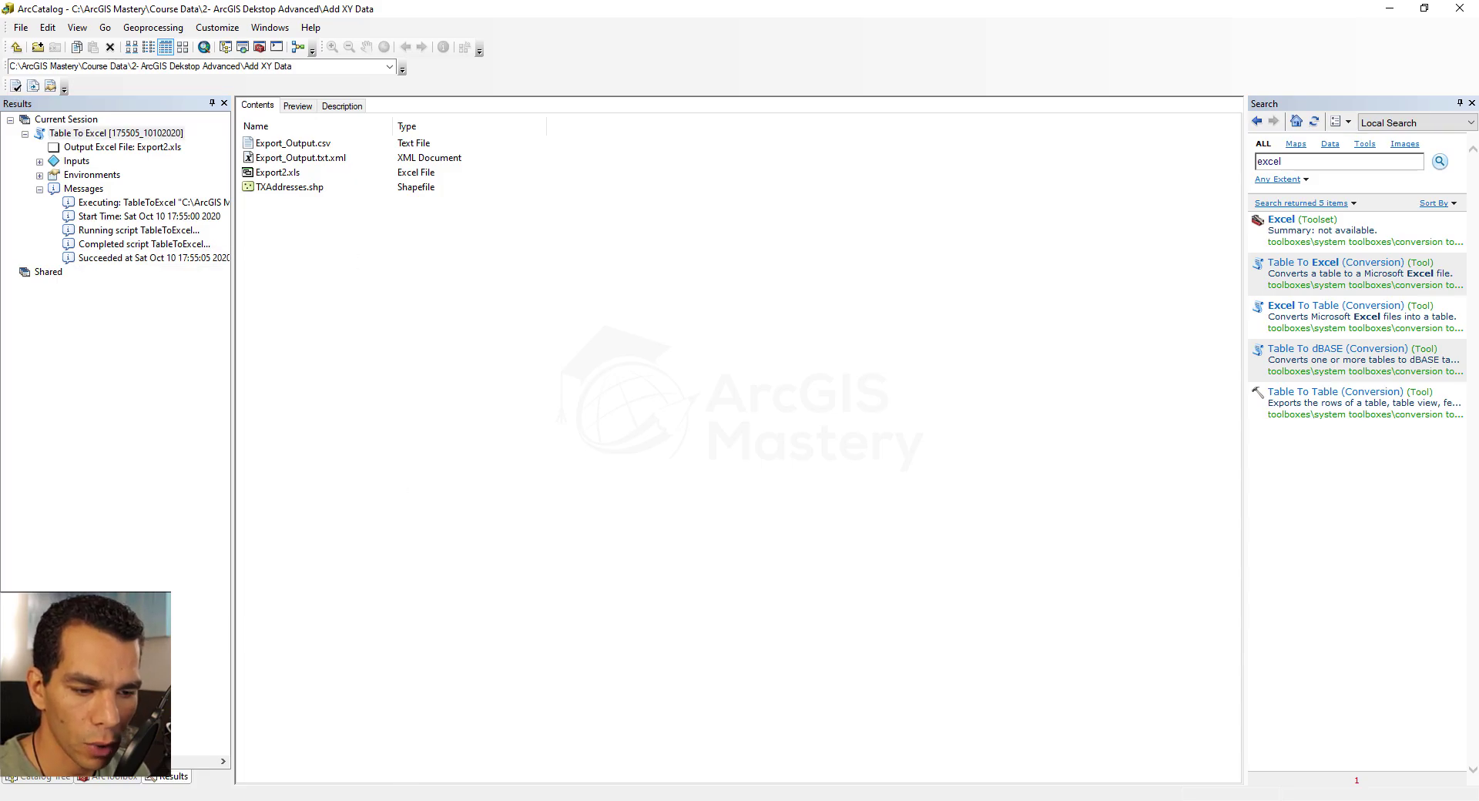
Step: Switch to File Explorer, open Export2.xls in Excel, view its Latitude and Longitude columns and put the workbook windows away
click(400, 800)
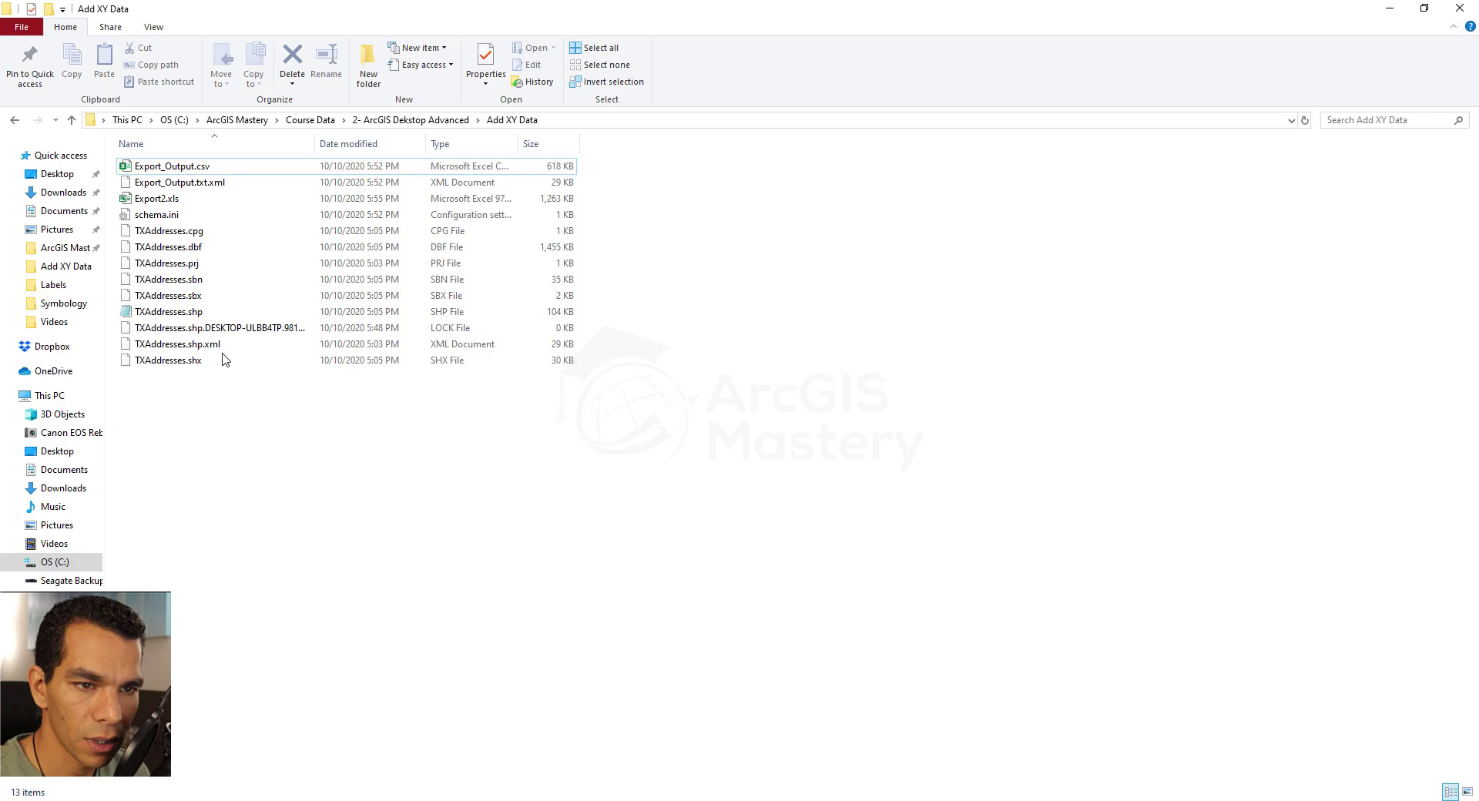
double_click(151, 199)
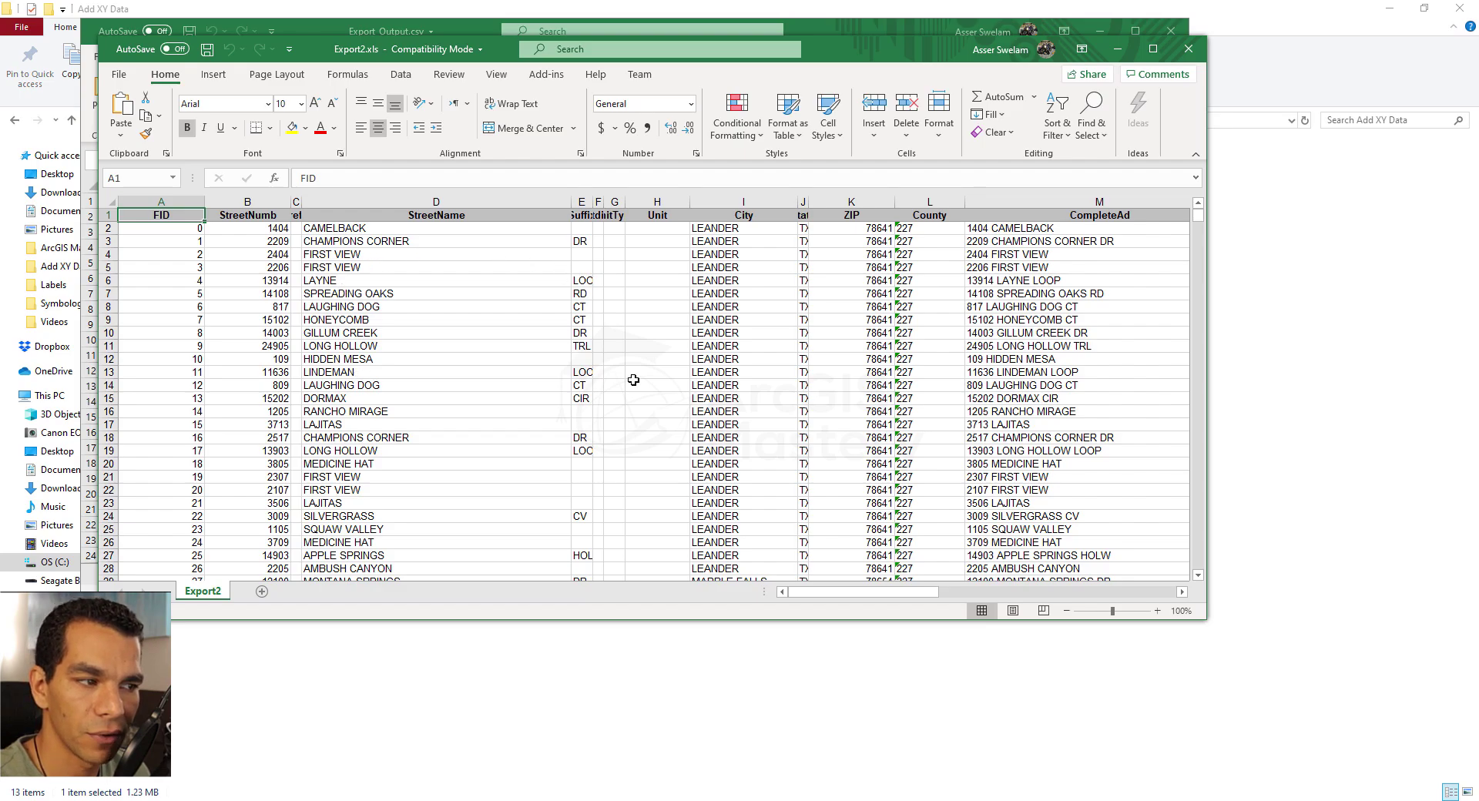
drag(867, 592, 1104, 594)
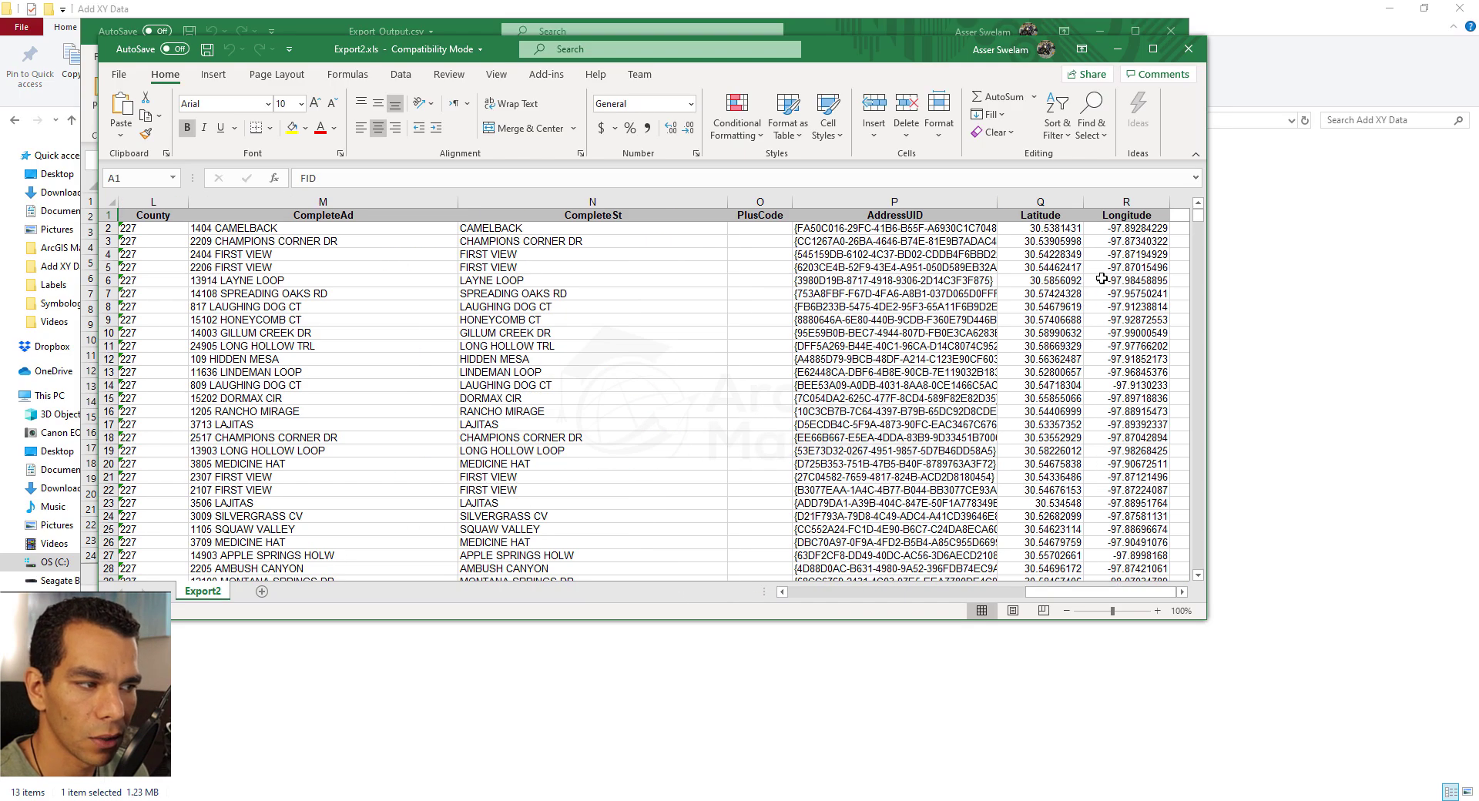
click(1168, 33)
click(1164, 32)
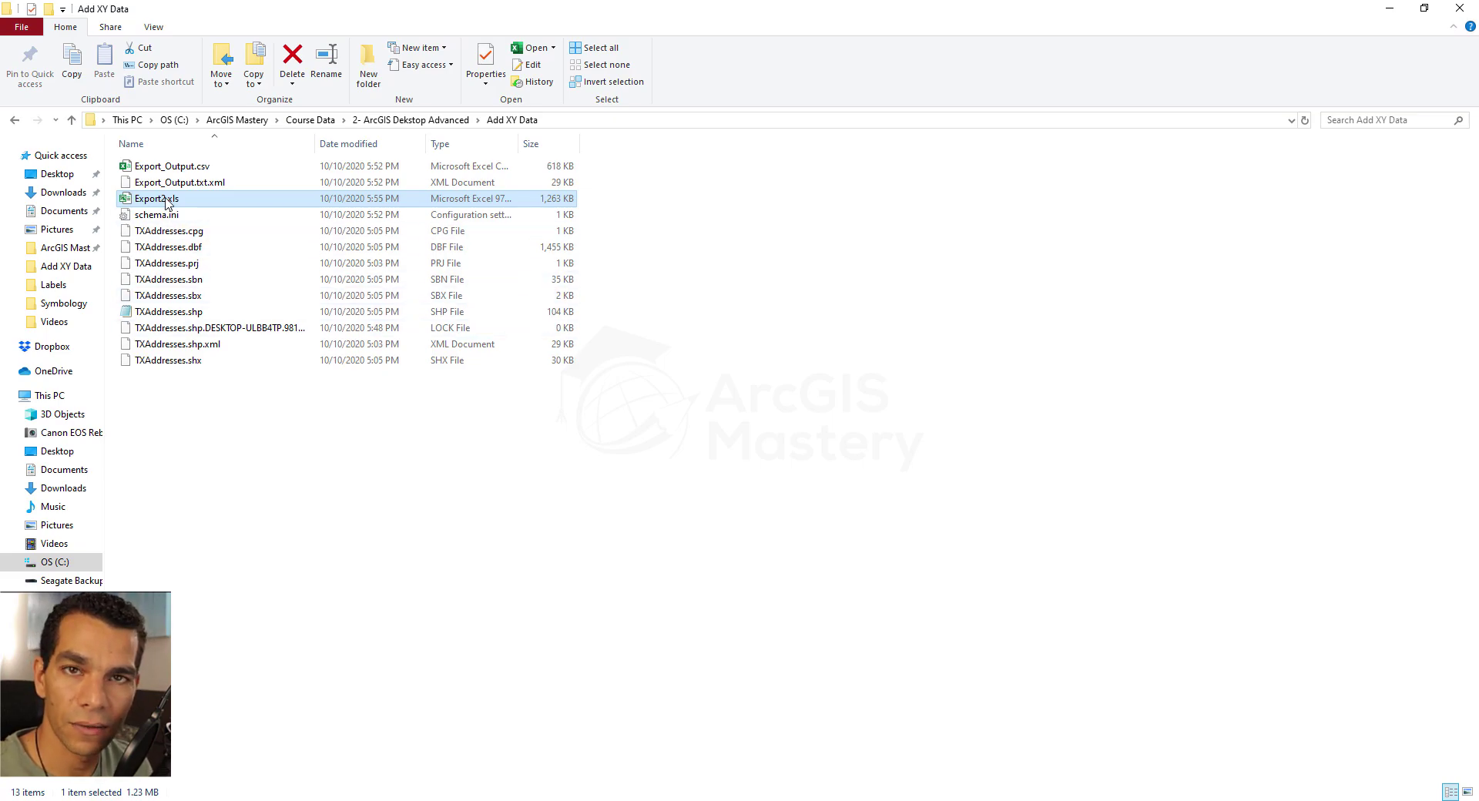
Step: Switch to ArcMap, close the TXAddresses attribute table and turn off the TXAddresses layer
key(alt+Tab)
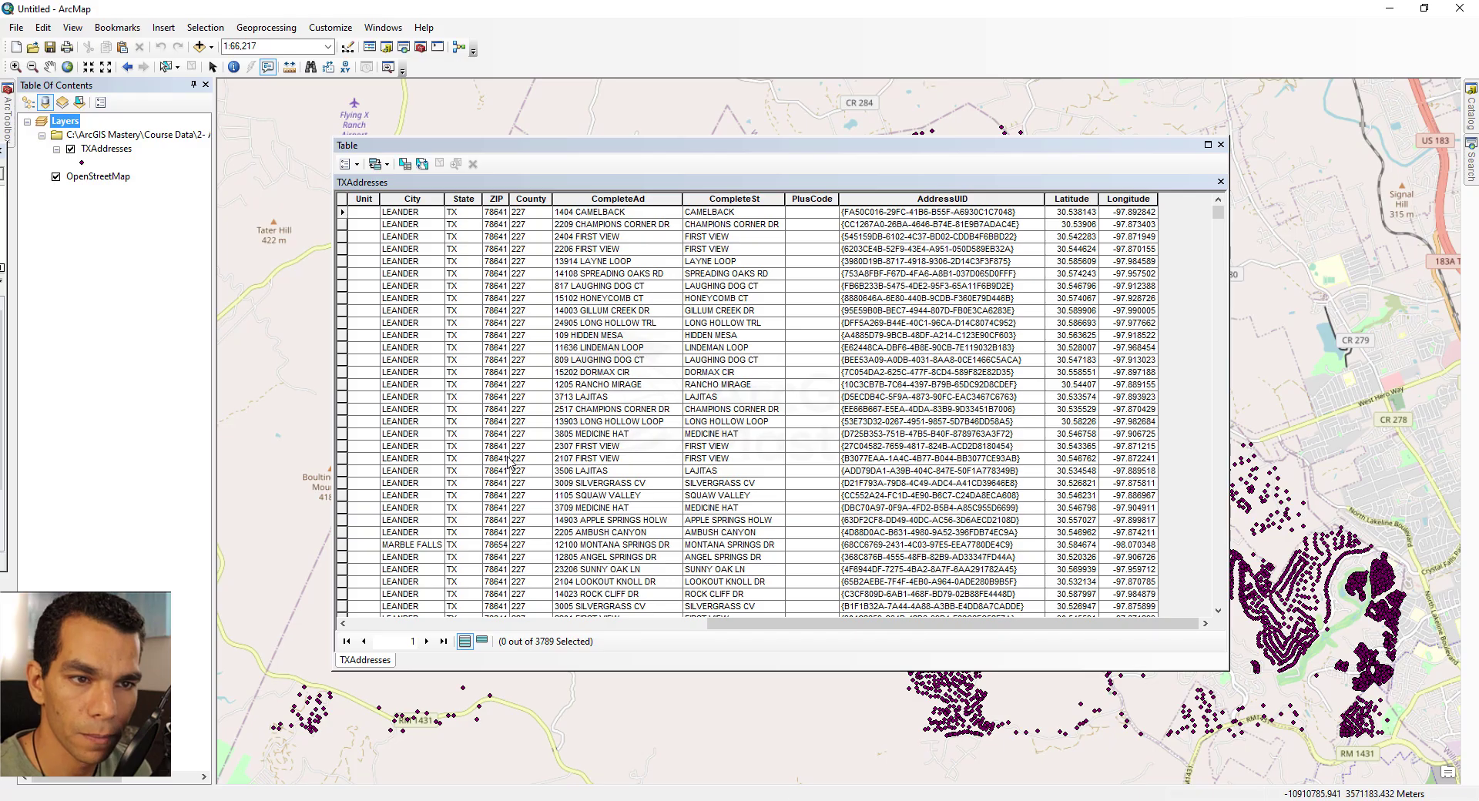
click(1217, 147)
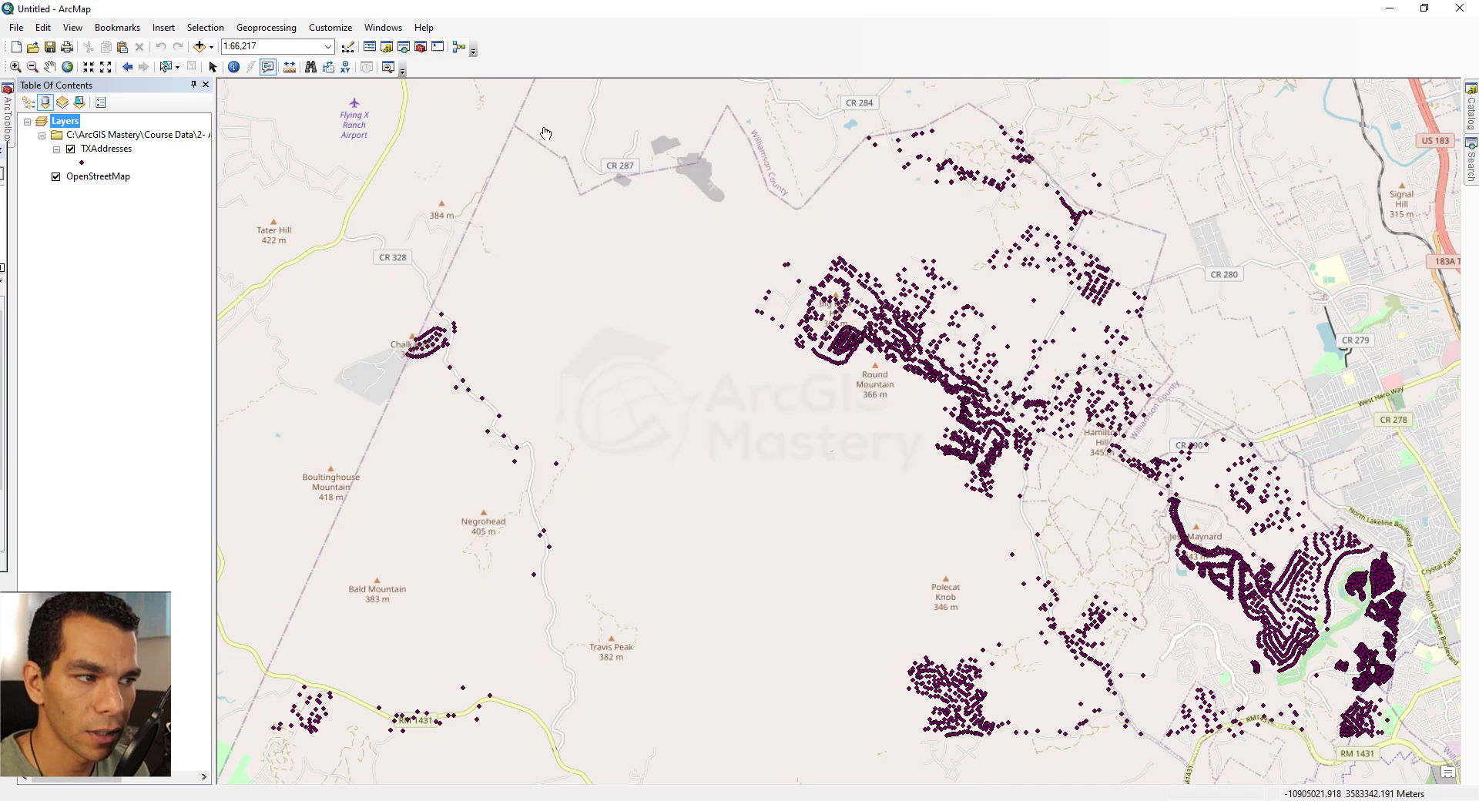
click(73, 155)
click(70, 151)
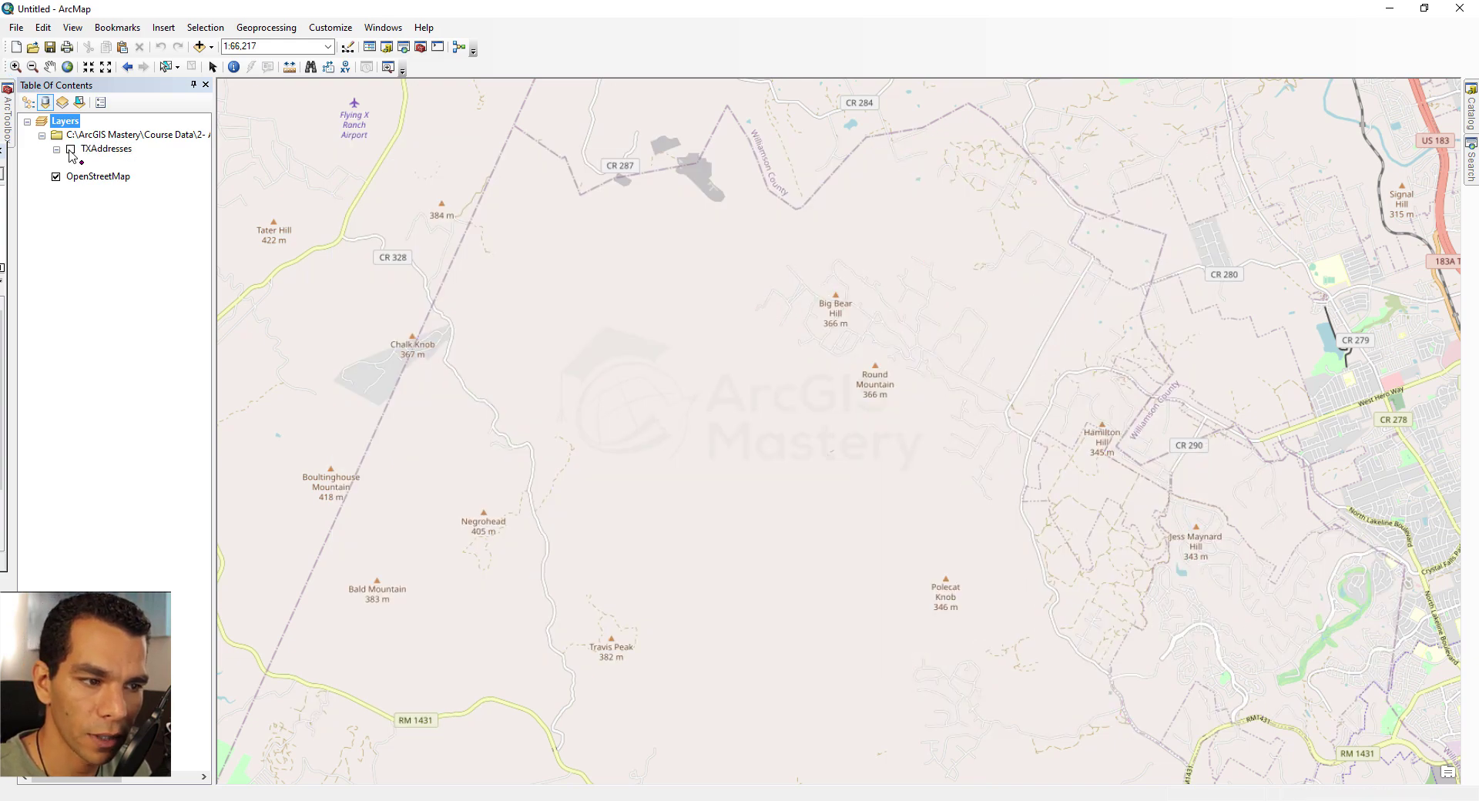
Step: Start Add XY Data with the Export2$ sheet of Export2.xls as the table and Longitude as the X field
click(21, 31)
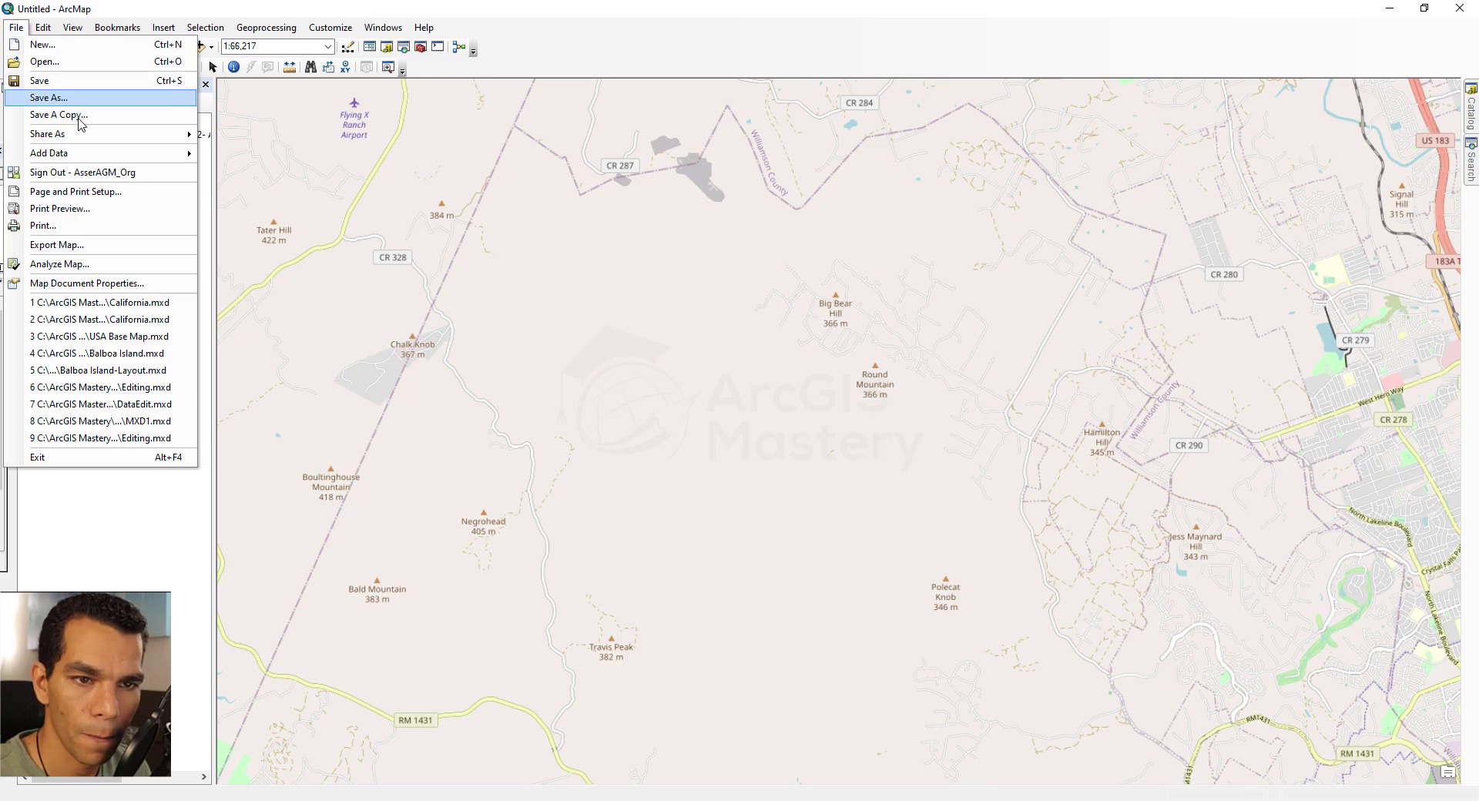
mouse_move(187, 154)
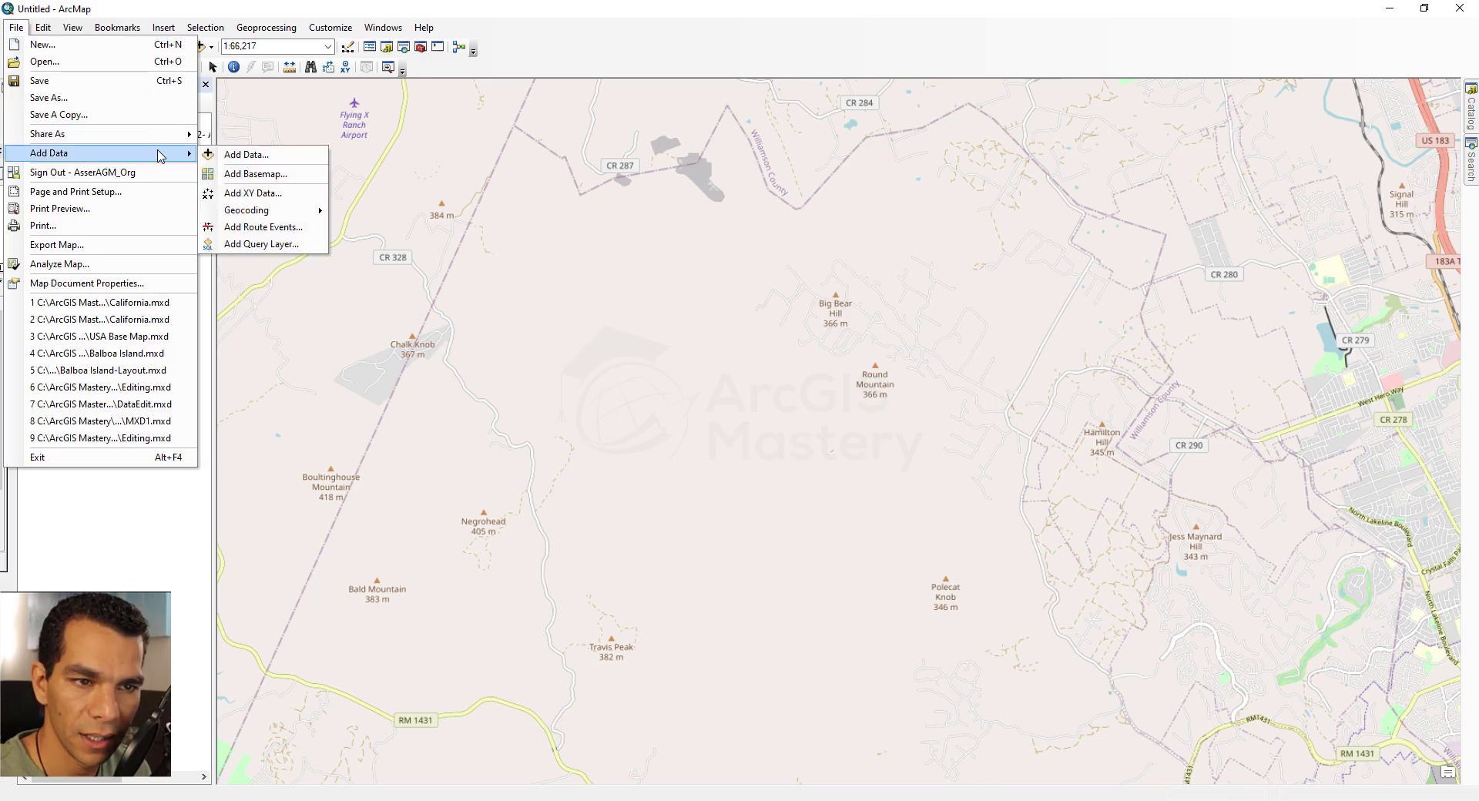
click(255, 193)
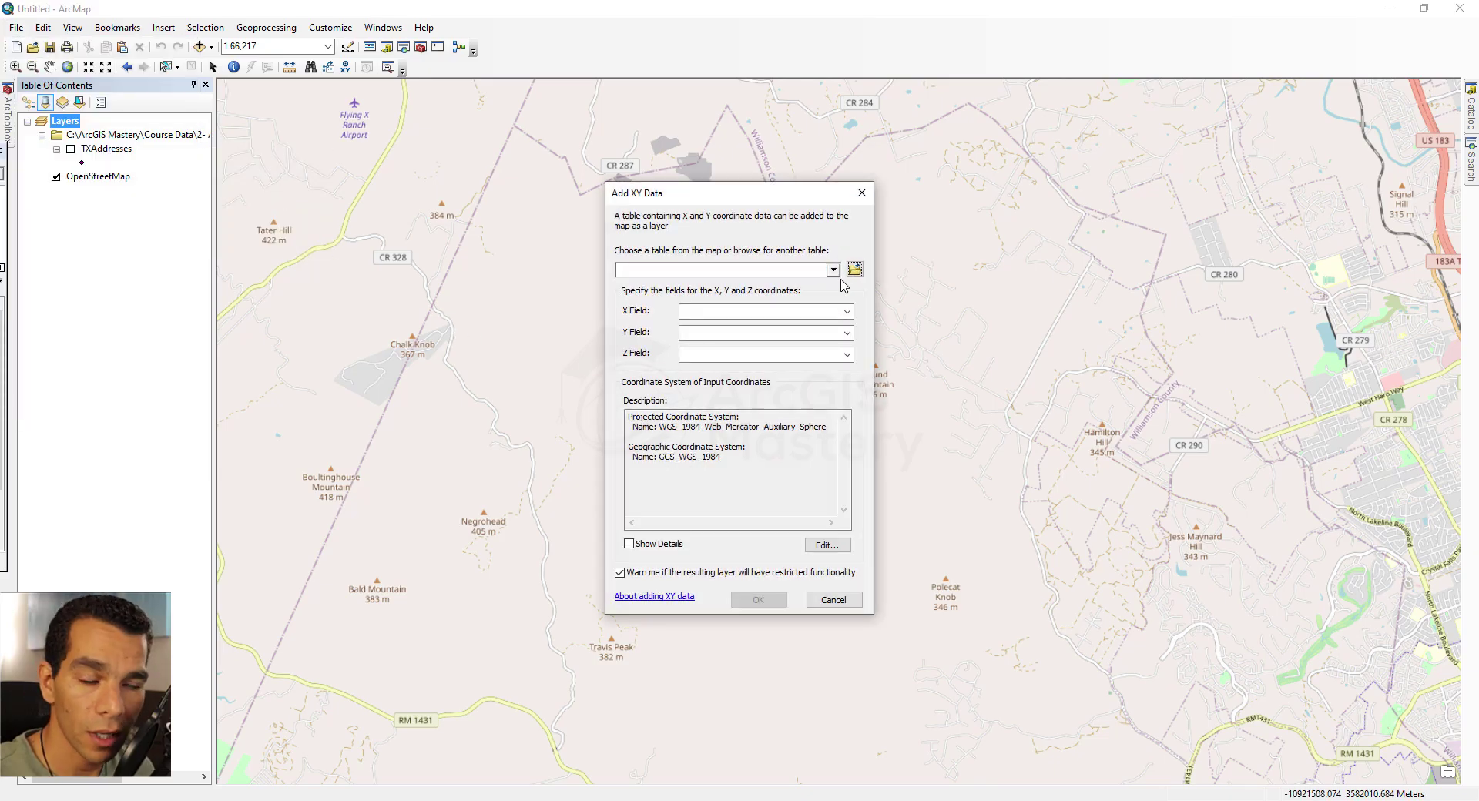
click(854, 269)
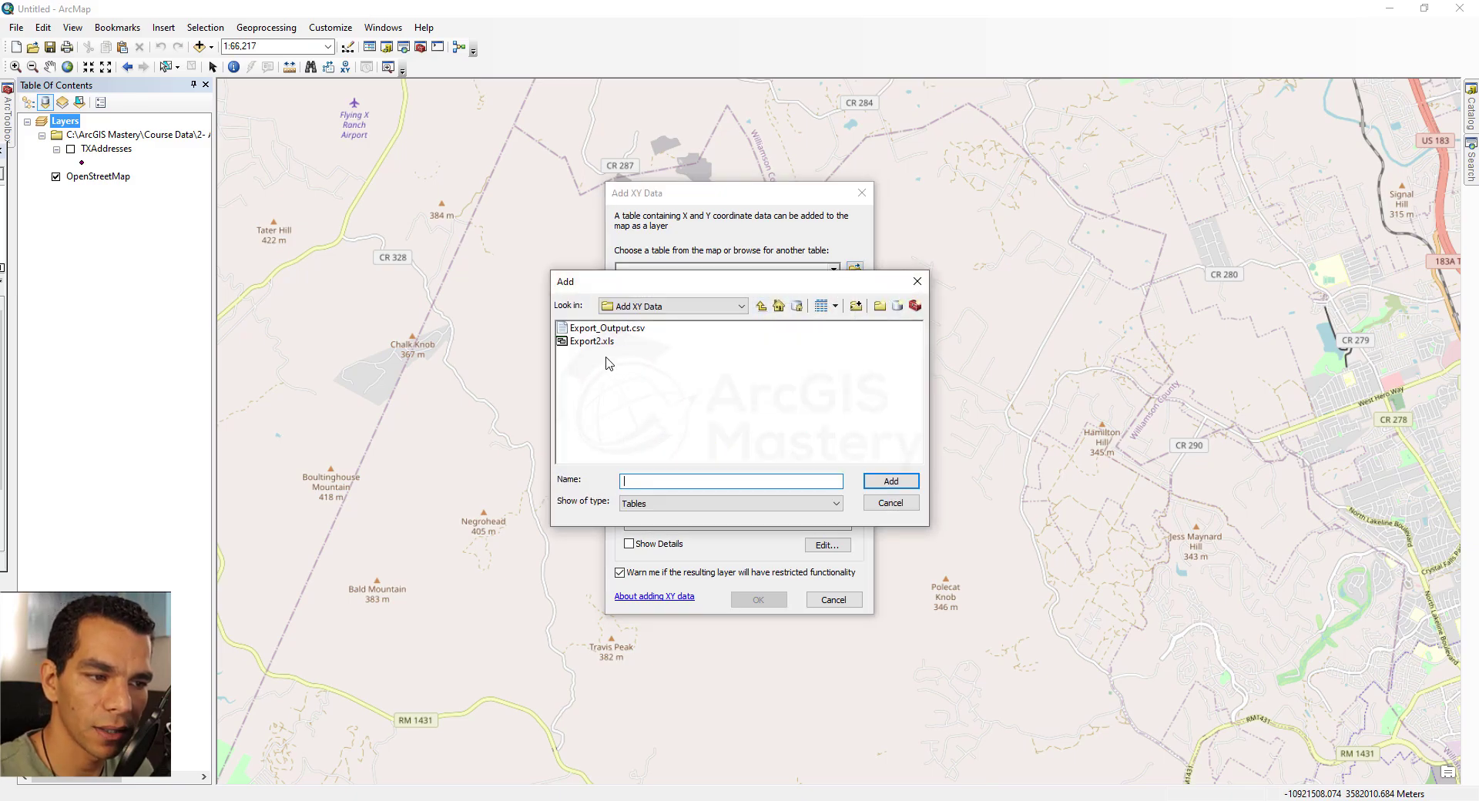
double_click(595, 341)
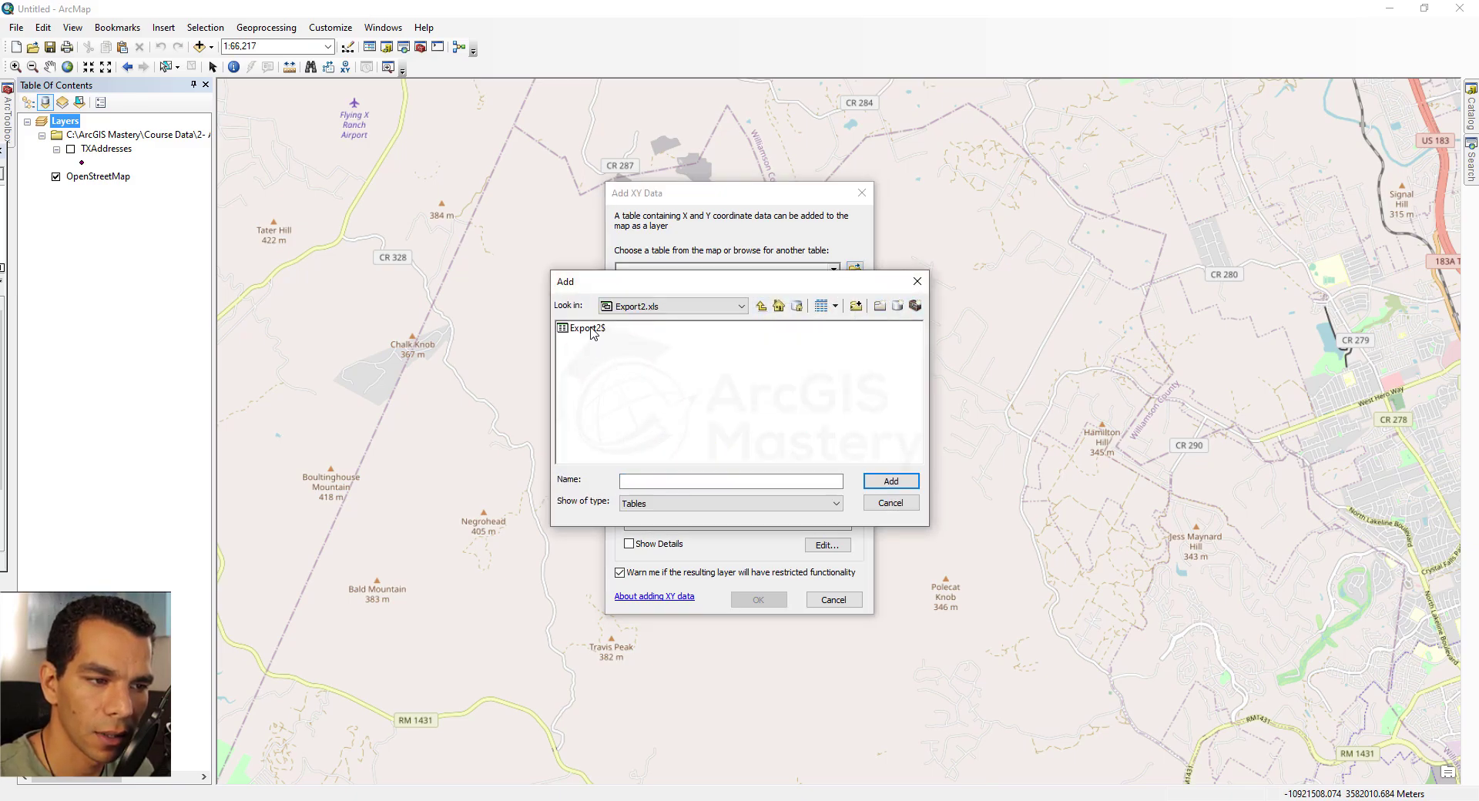
double_click(587, 328)
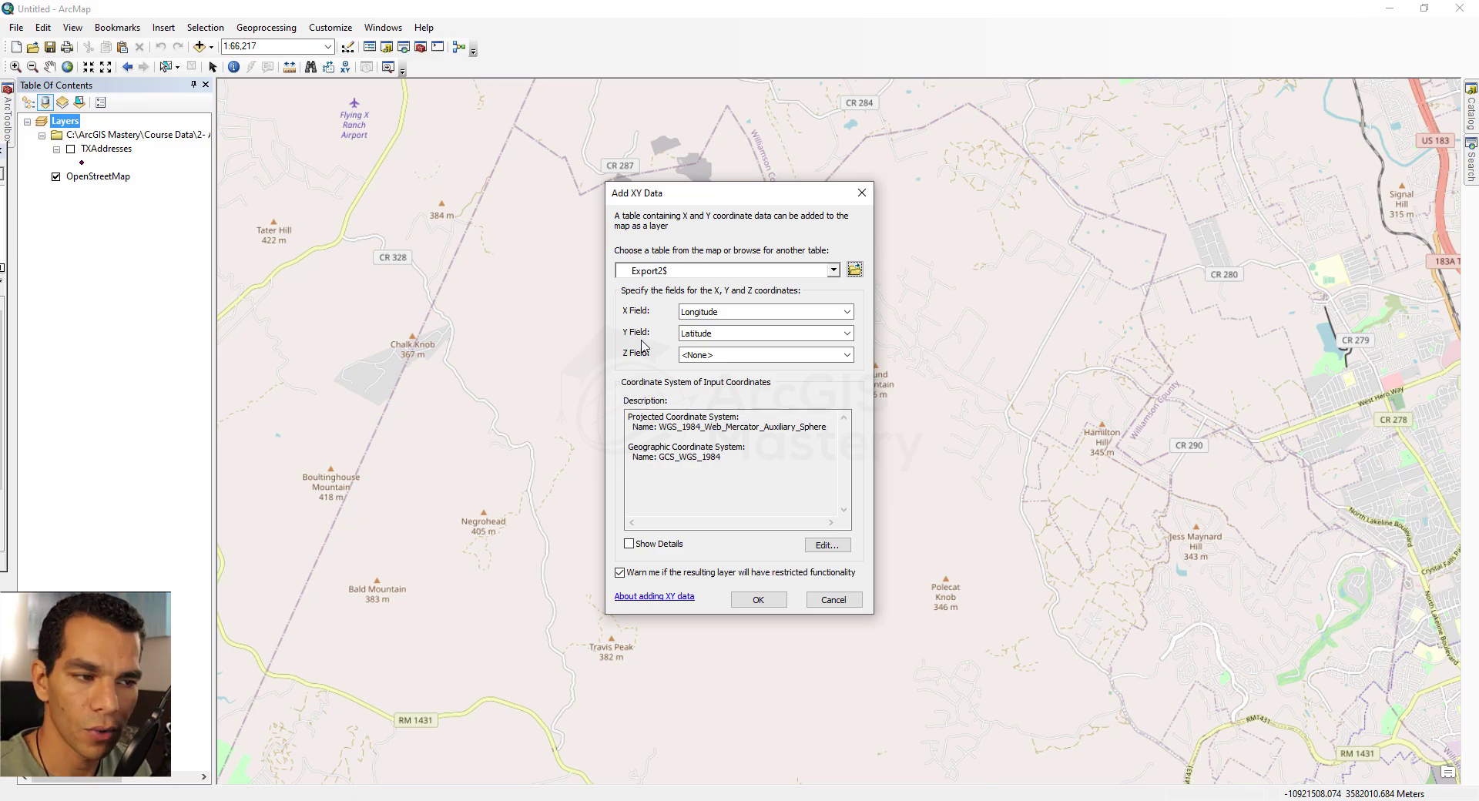
click(728, 316)
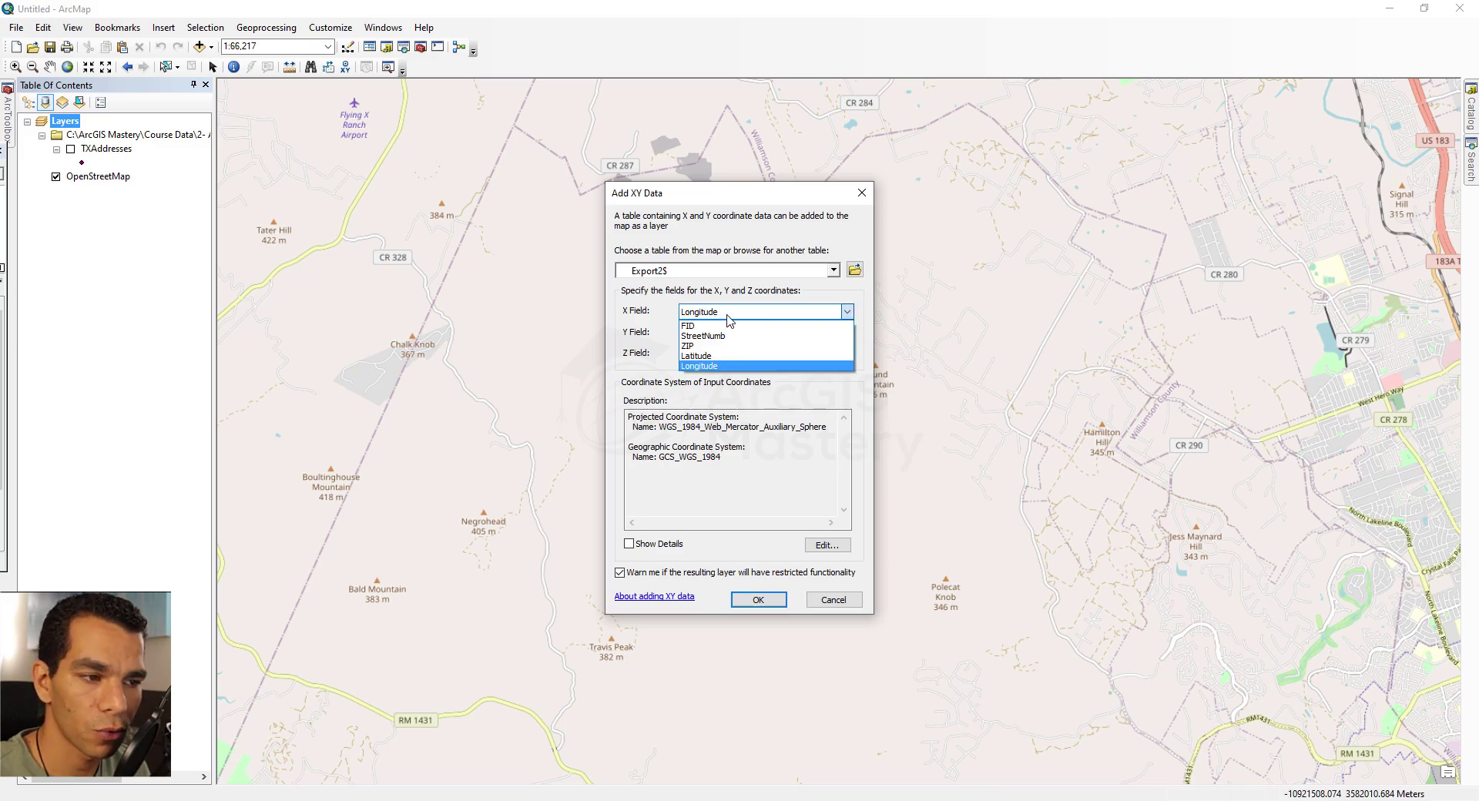
click(724, 367)
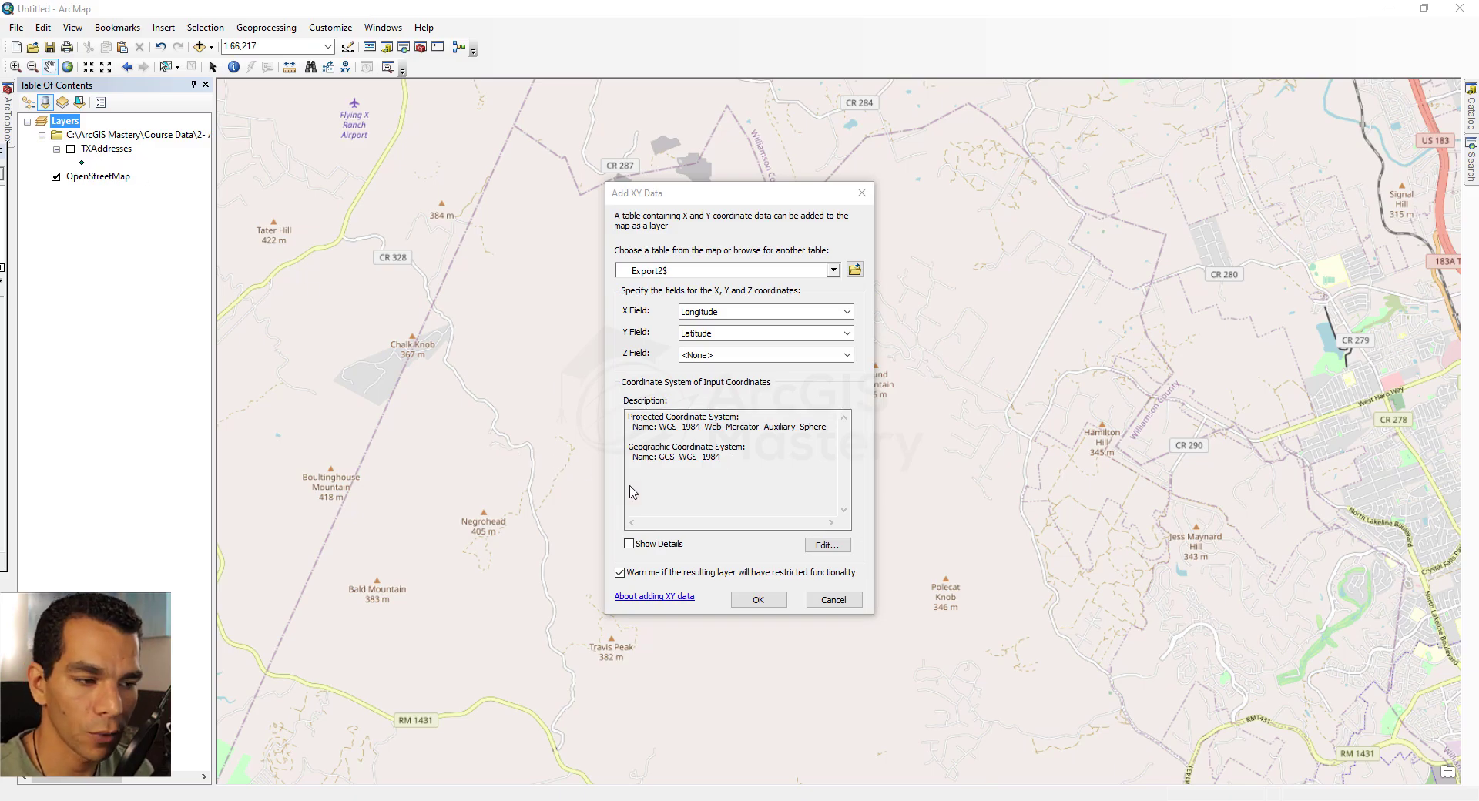
Step: Import the coordinate system of TXAddresses.shp as the coordinate system of the input XY coordinates
click(825, 545)
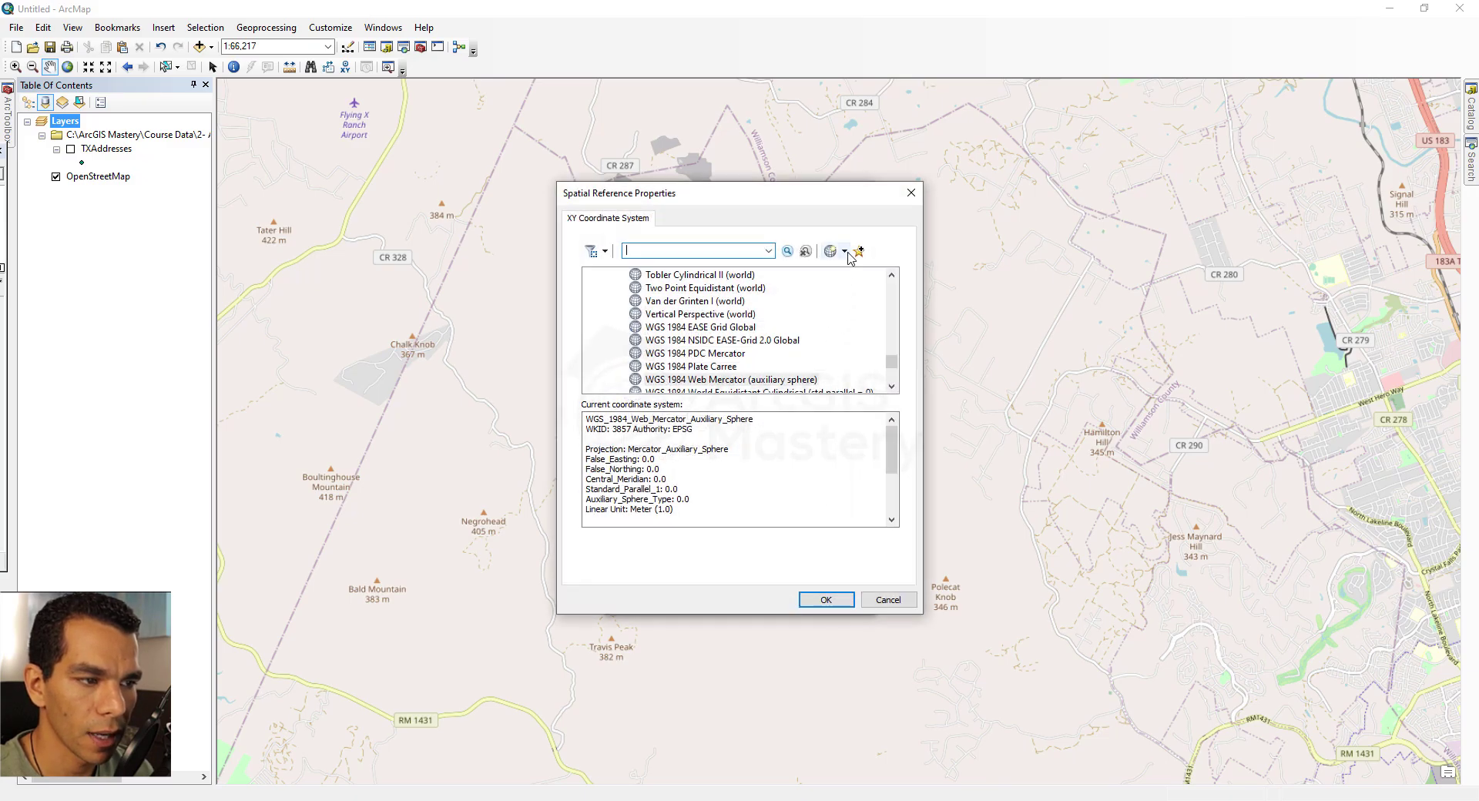
click(845, 252)
click(856, 286)
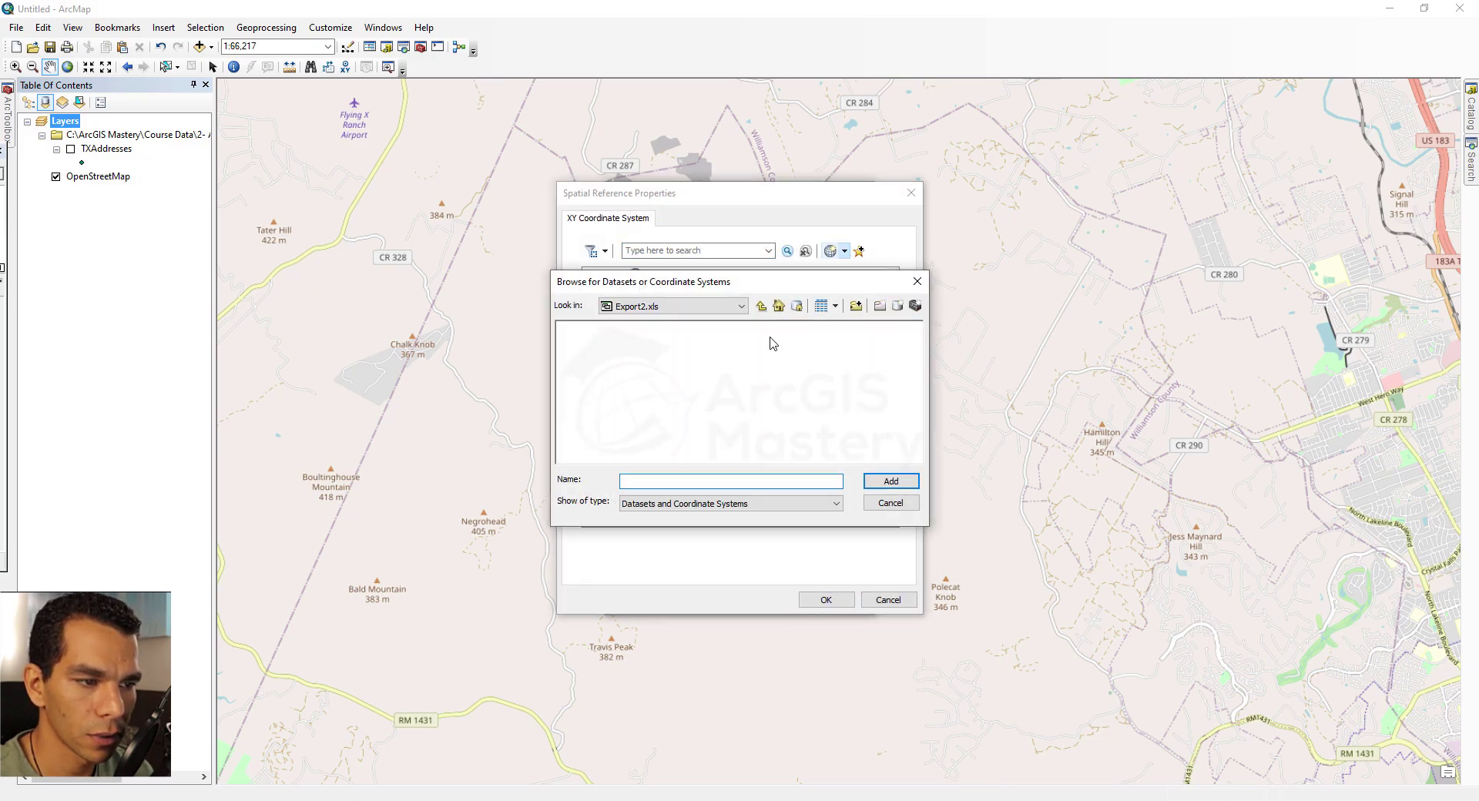
click(761, 306)
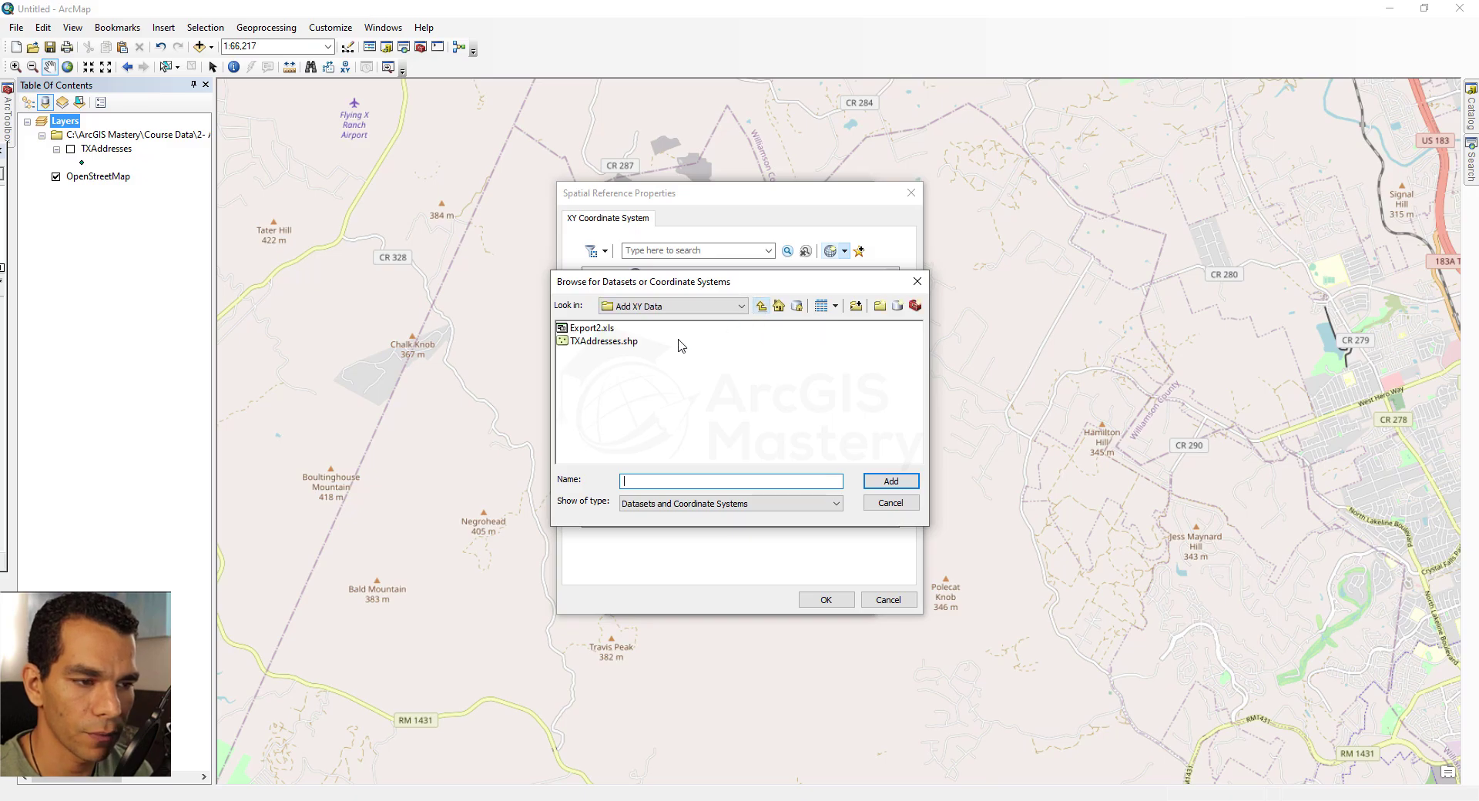
click(608, 341)
click(891, 481)
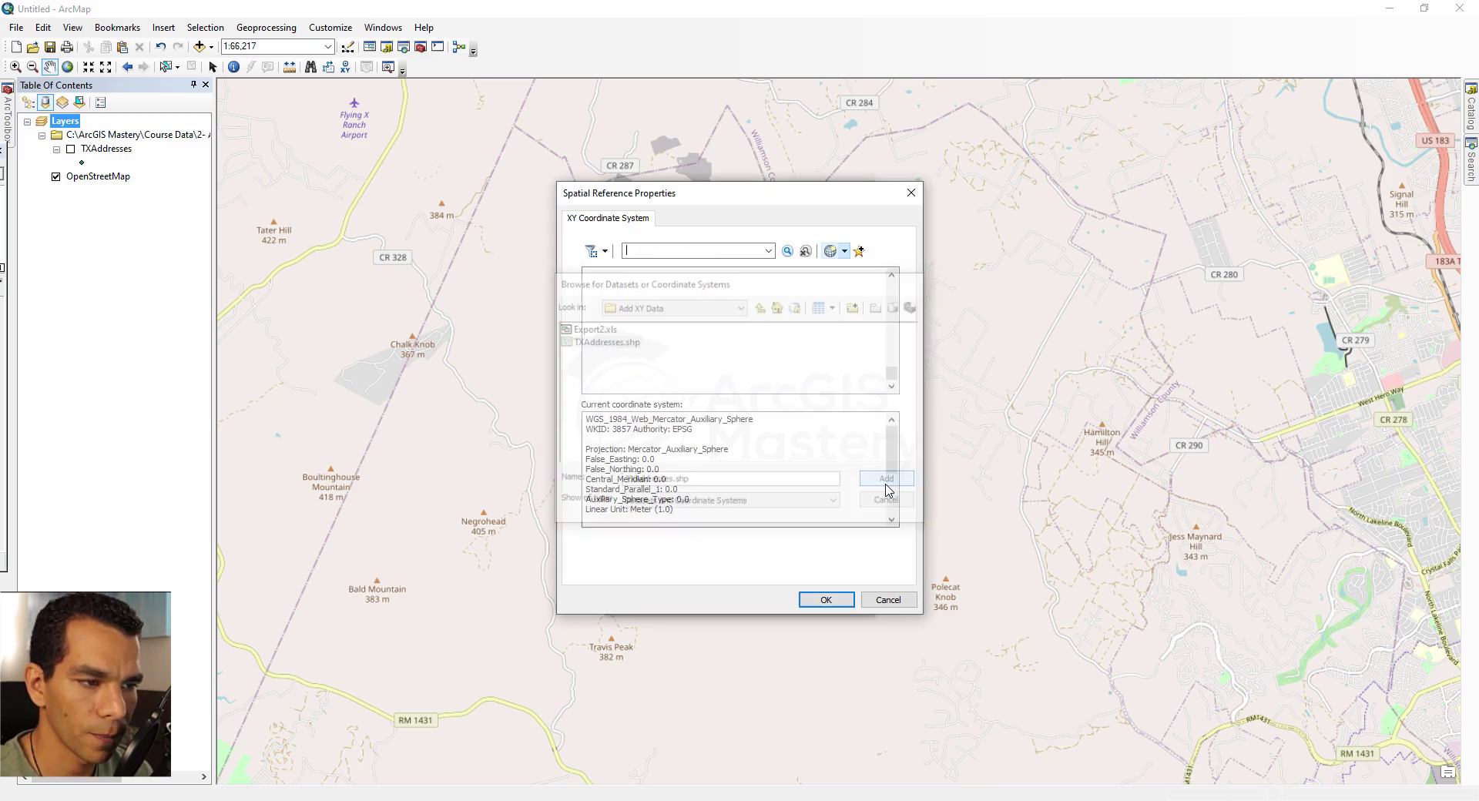
click(826, 599)
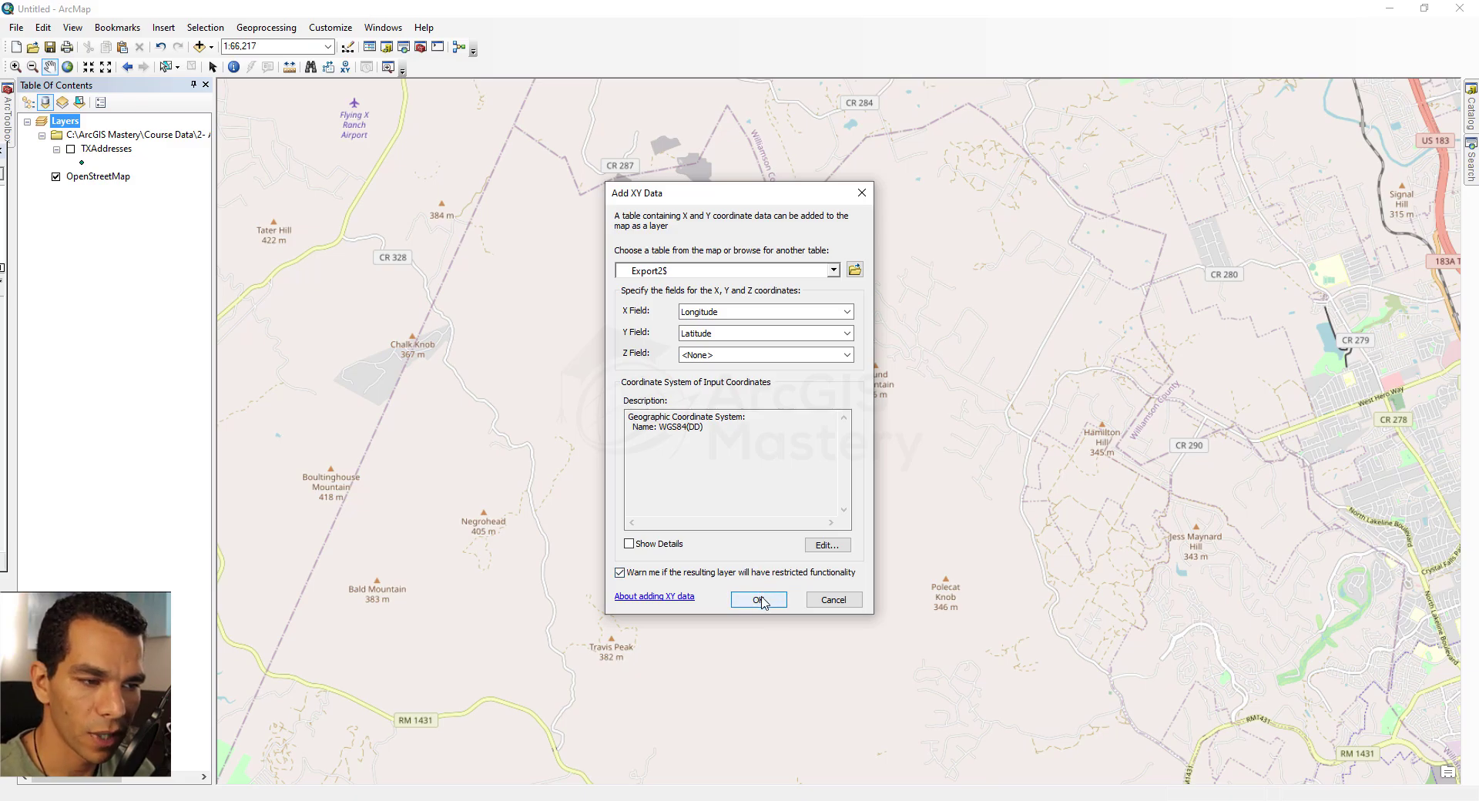
Step: Add the XY data as a layer, accepting the missing Object-ID notice, and list the layers by drawing order
click(760, 599)
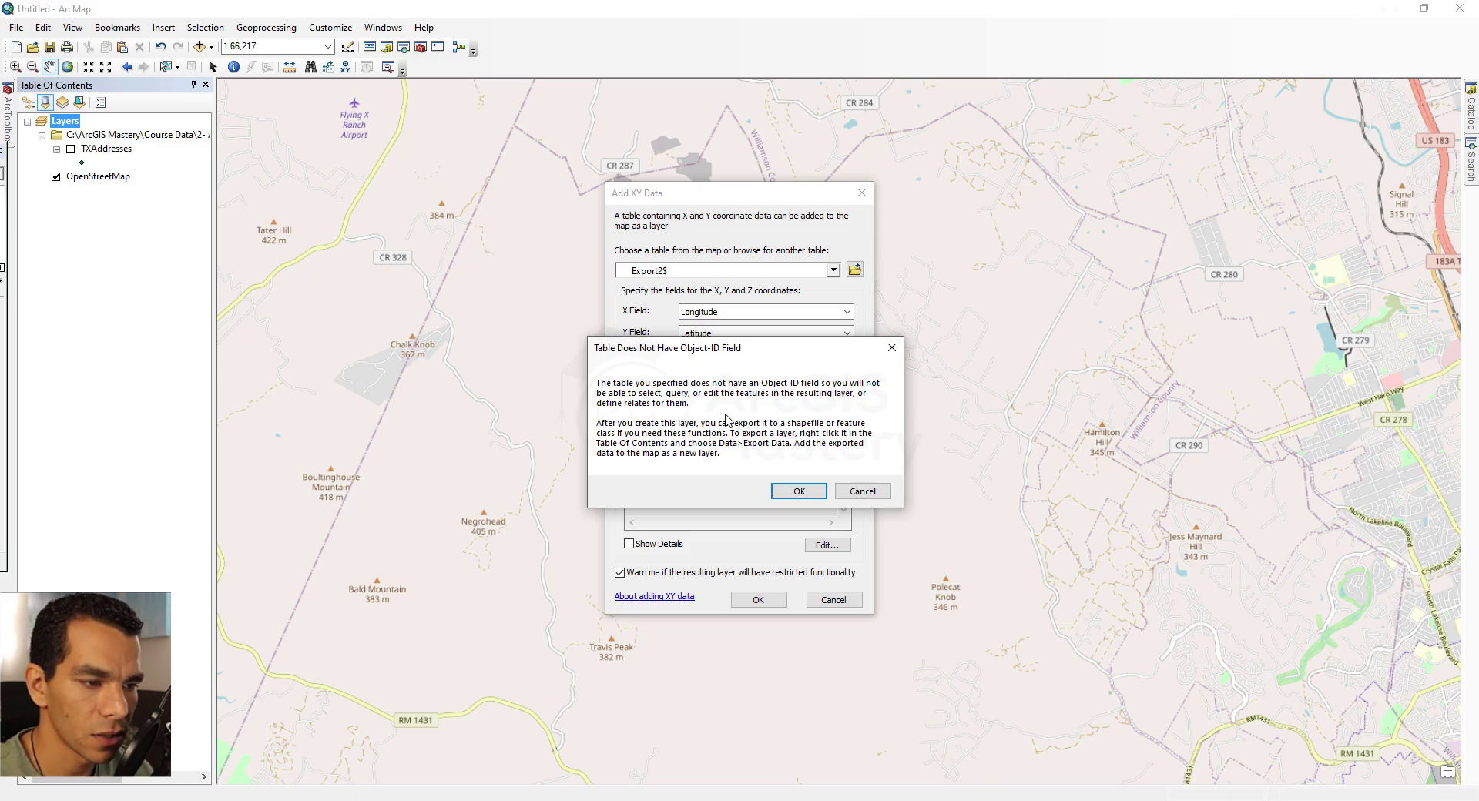
click(800, 491)
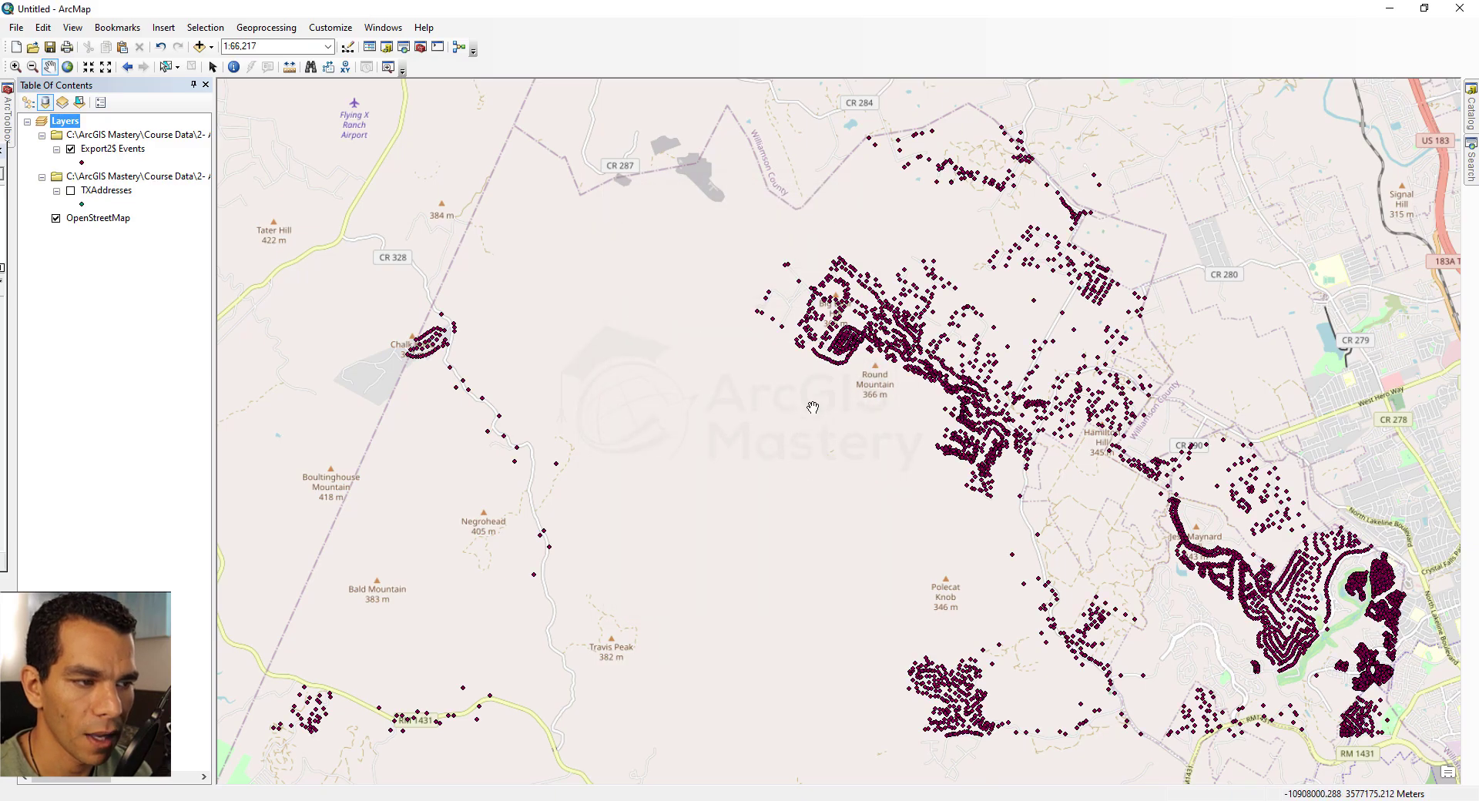
click(28, 104)
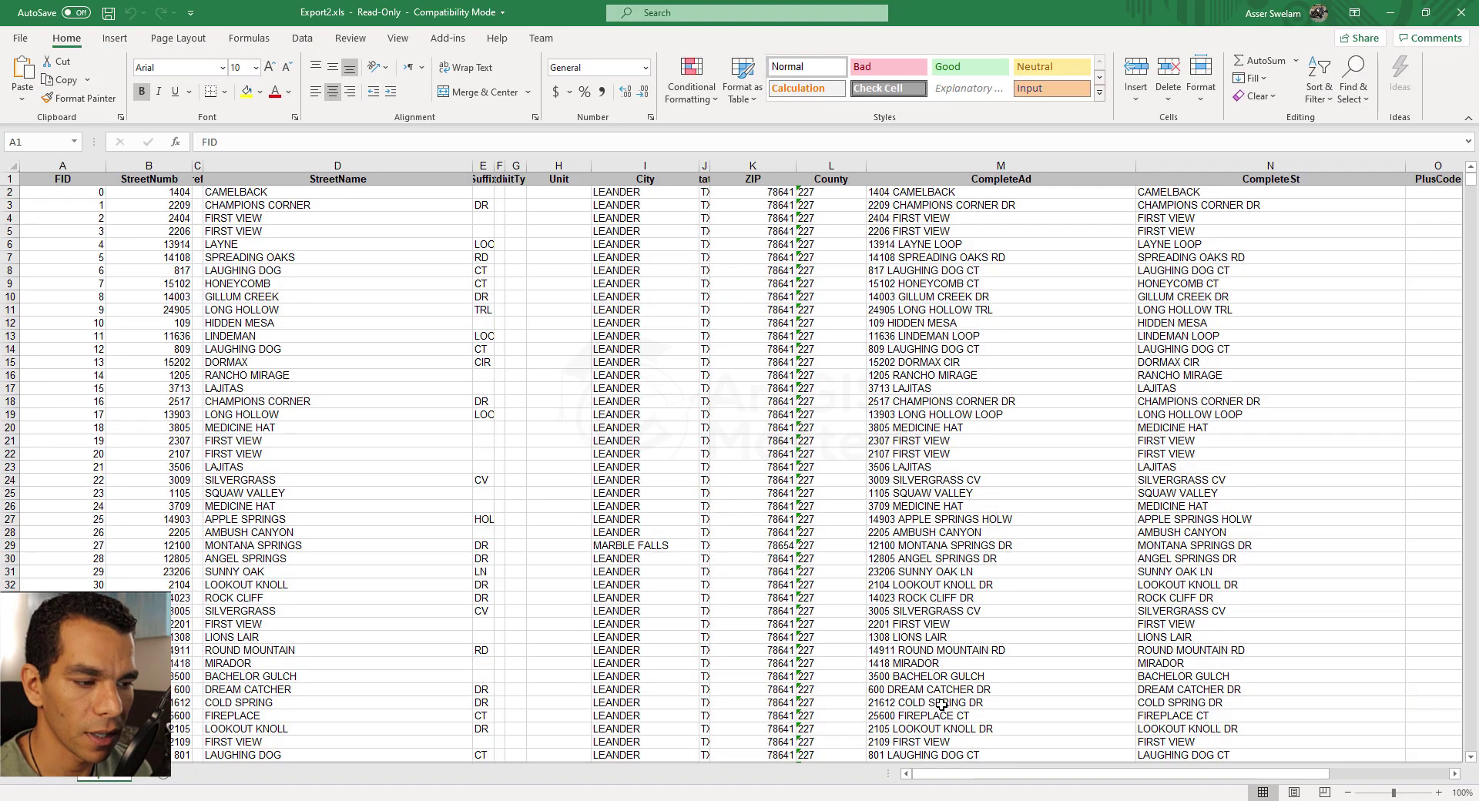
Step: Switch to the Export2.xls workbook, examine its Latitude and Longitude columns, and return to ArcMap
drag(969, 780, 1110, 780)
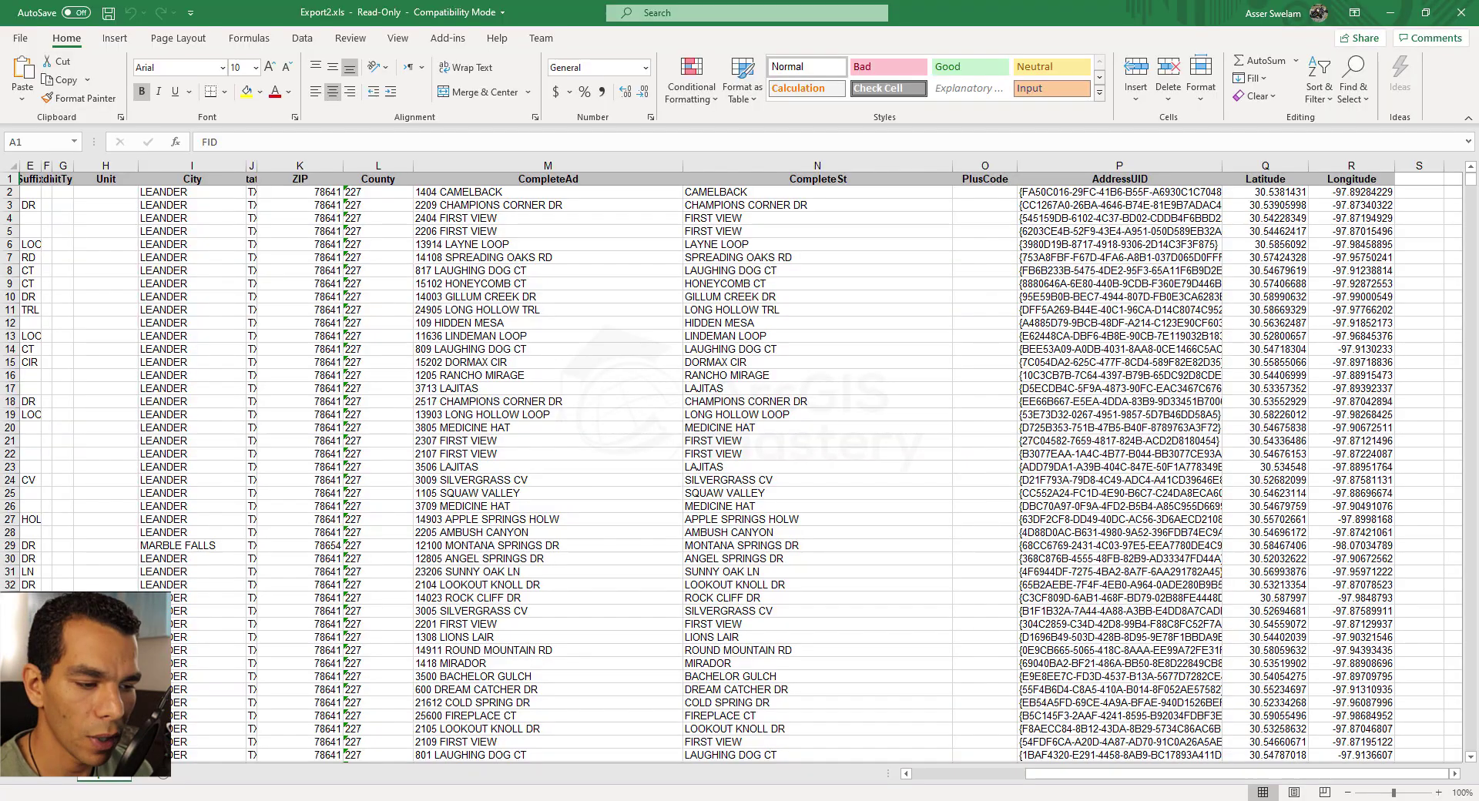
key(alt+Tab)
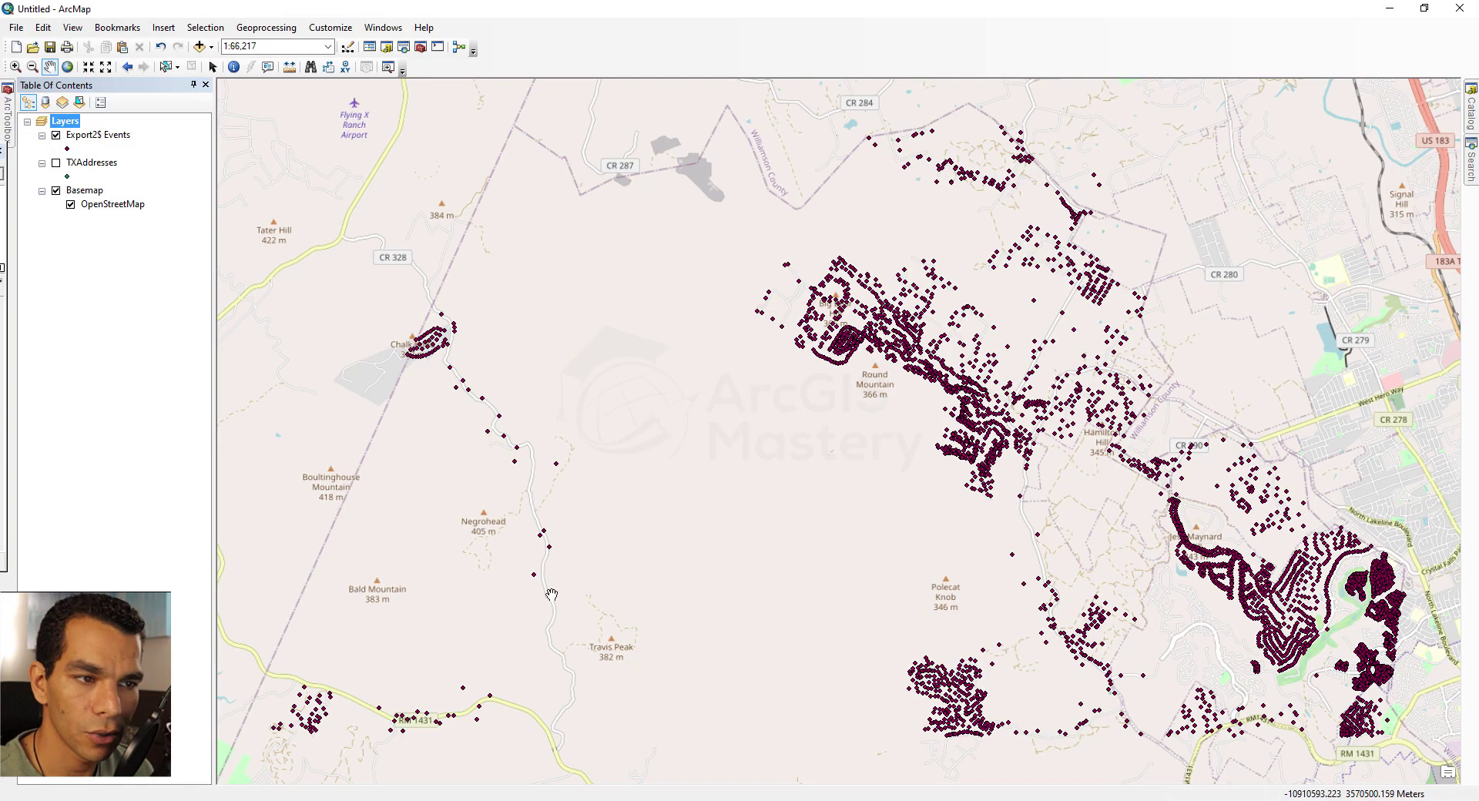
Step: Set up a data export of all Export2$ Events features to a shapefile named FromExcel.shp in the Add XY Data folder
right_click(96, 138)
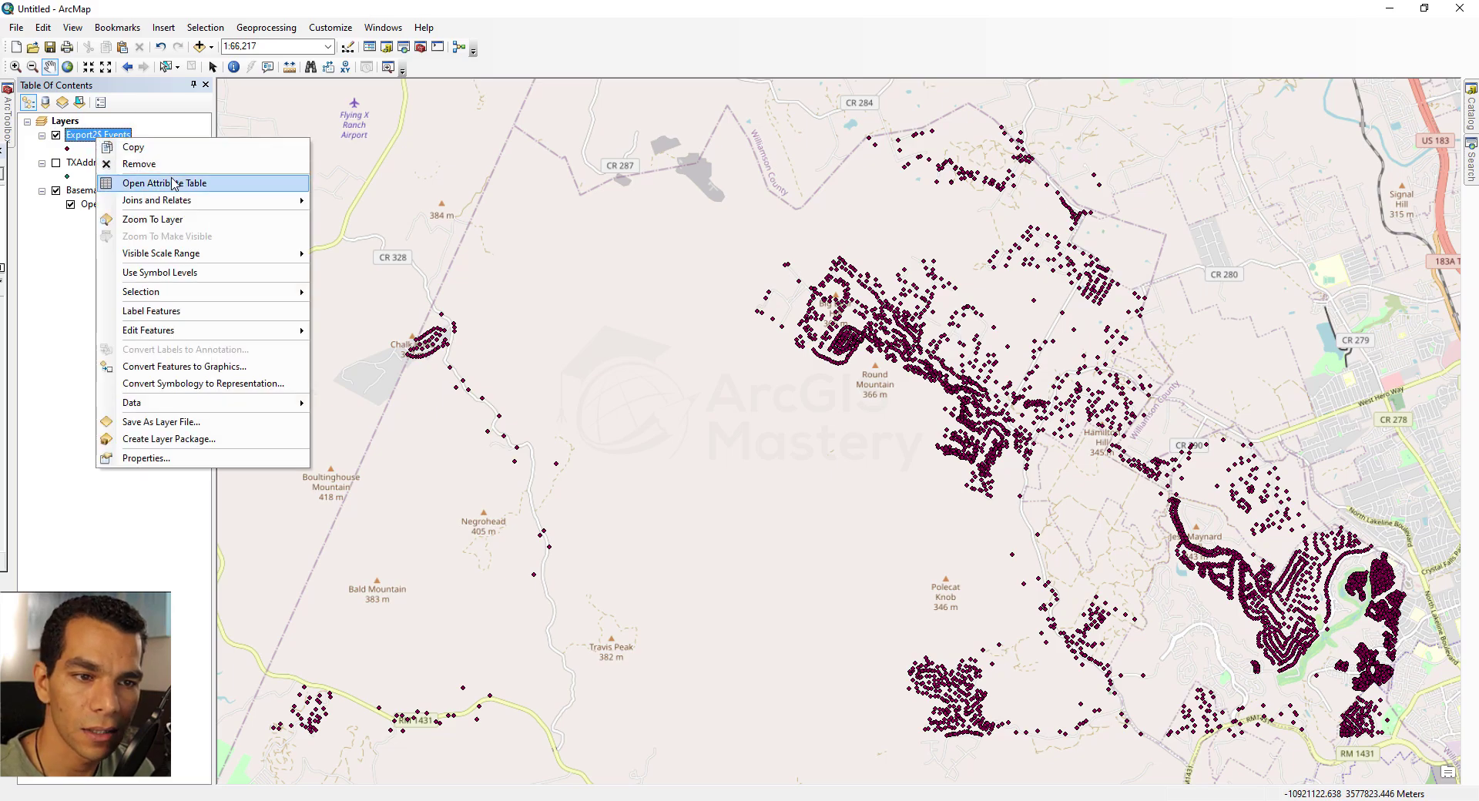
click(255, 188)
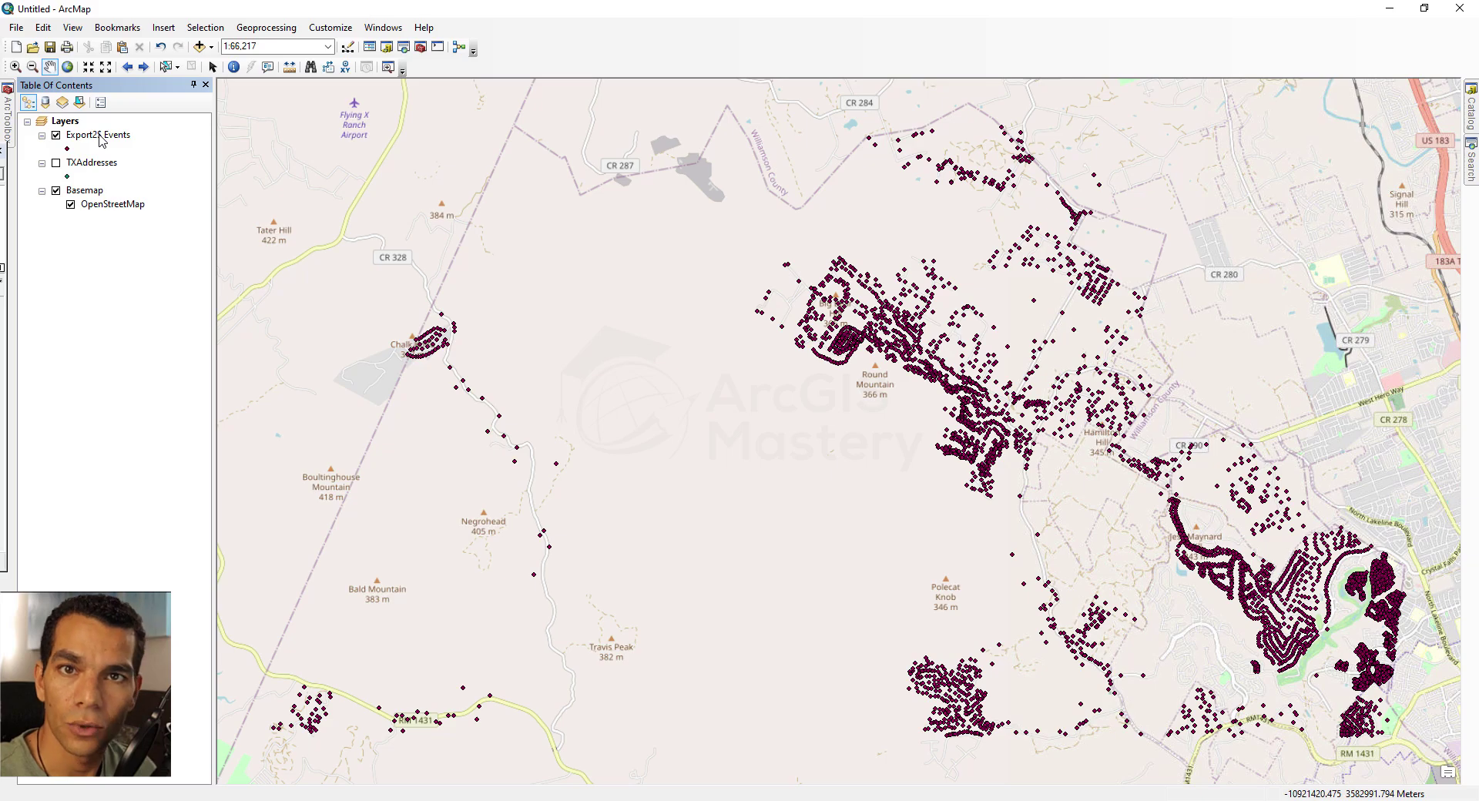
right_click(100, 139)
mouse_move(217, 406)
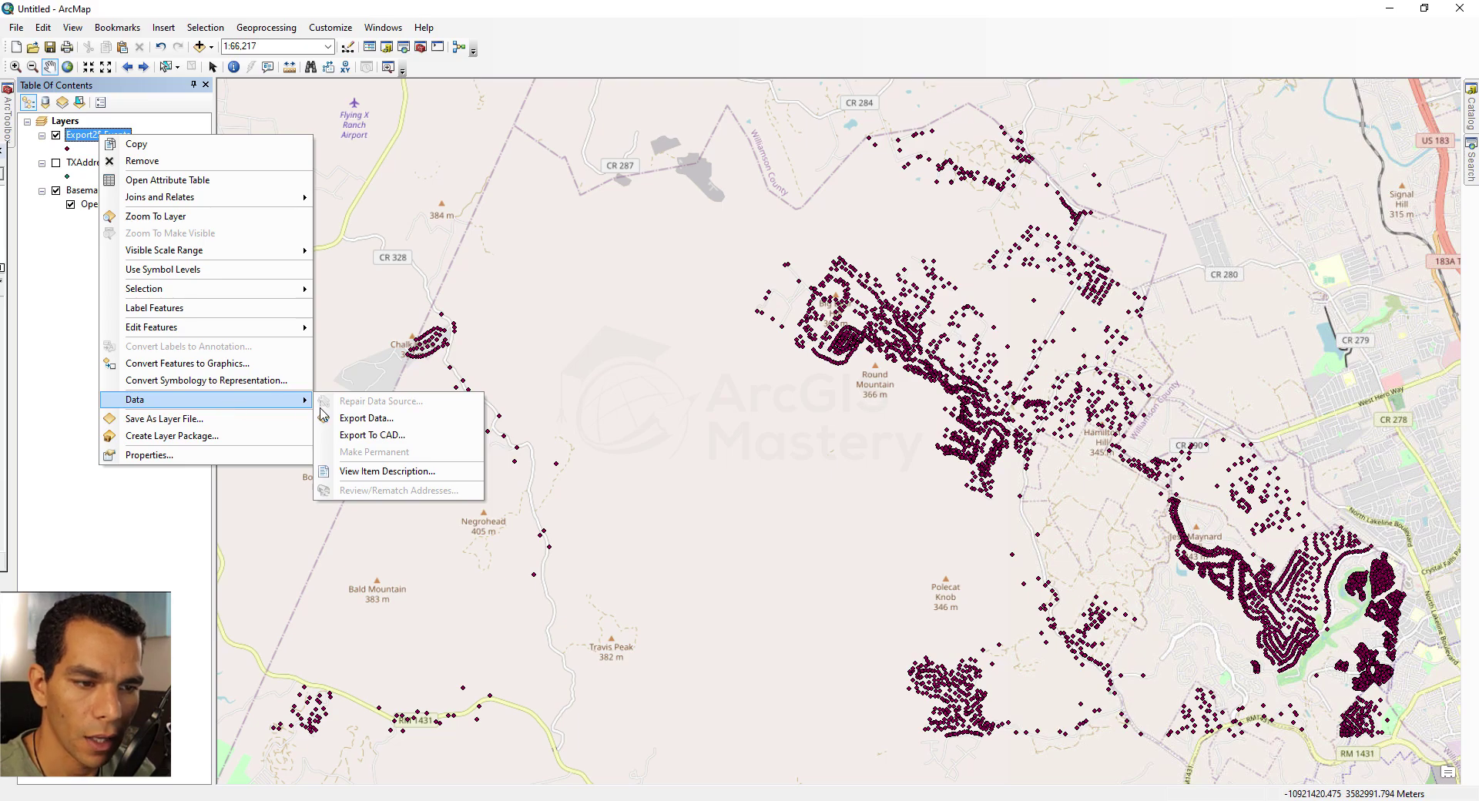
click(367, 420)
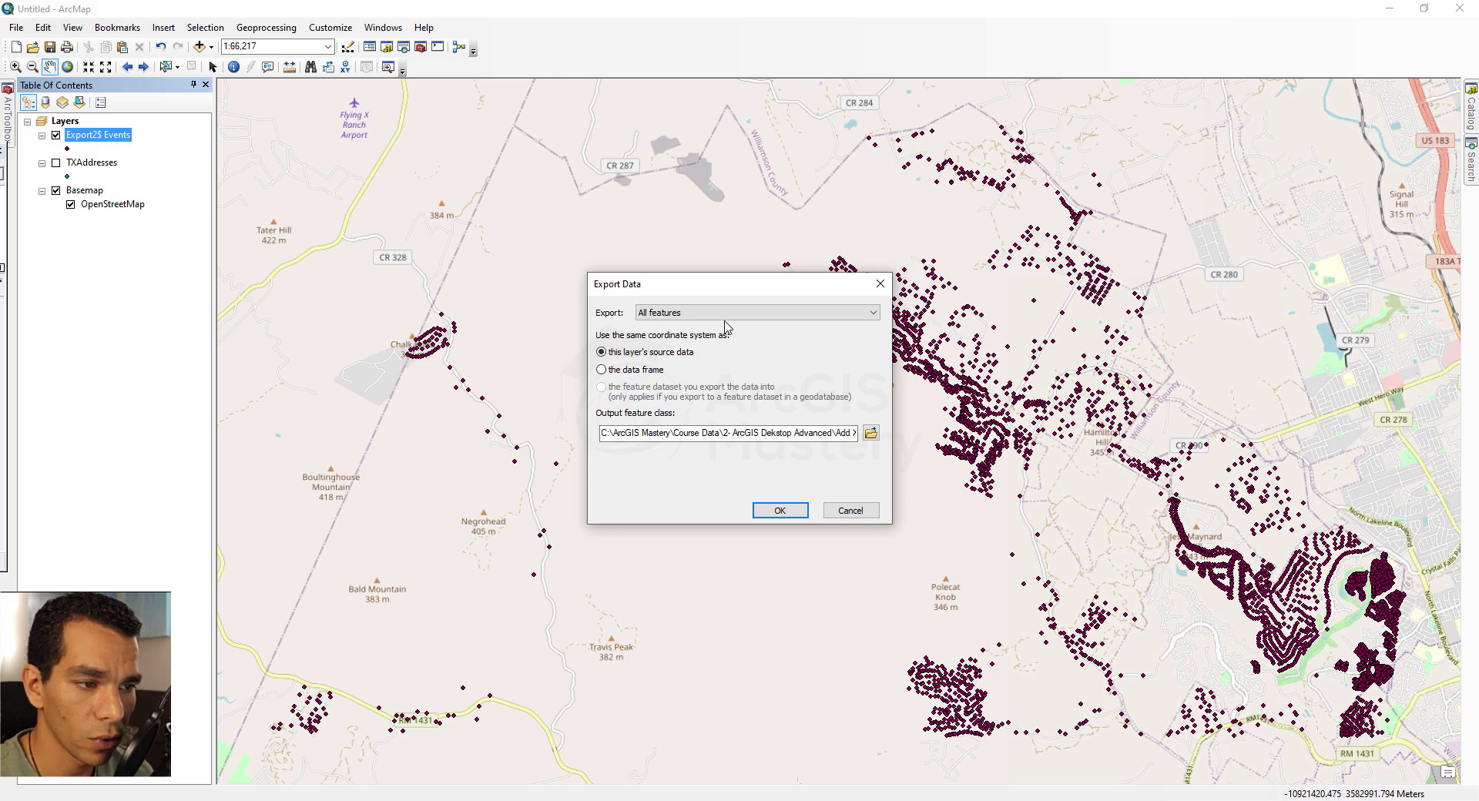
click(871, 432)
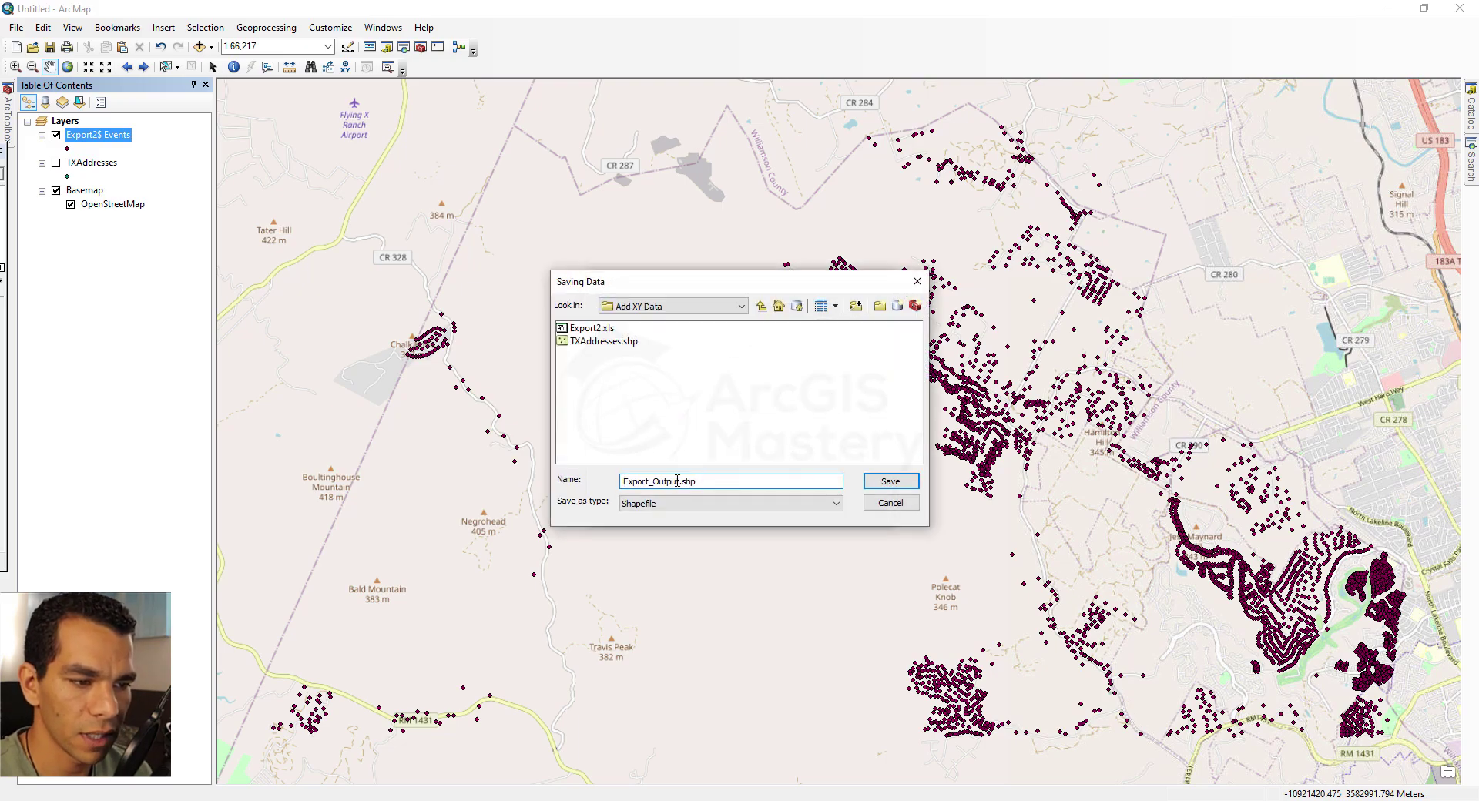
drag(678, 481, 605, 478)
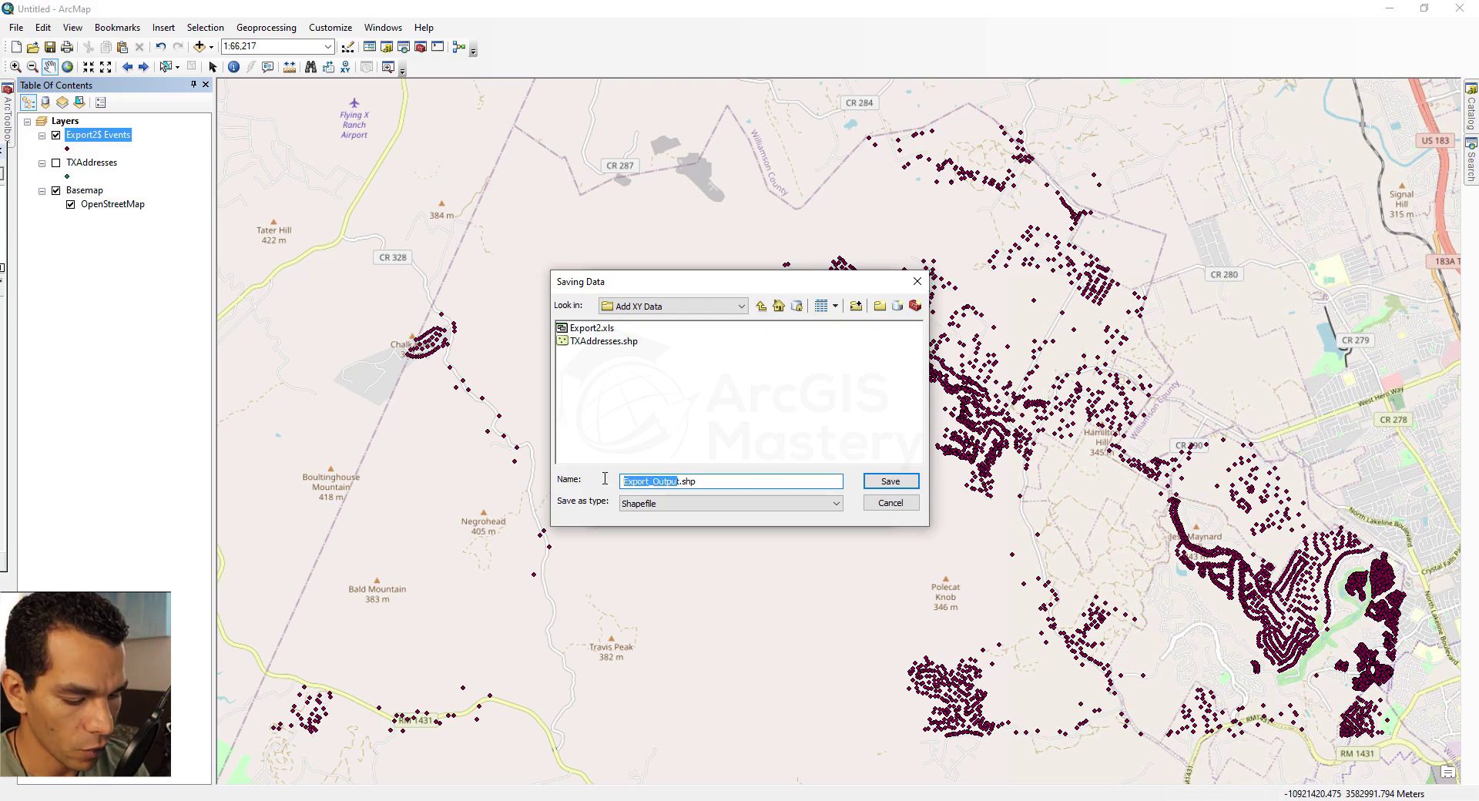
key(BackSpace)
text(FromExcel)
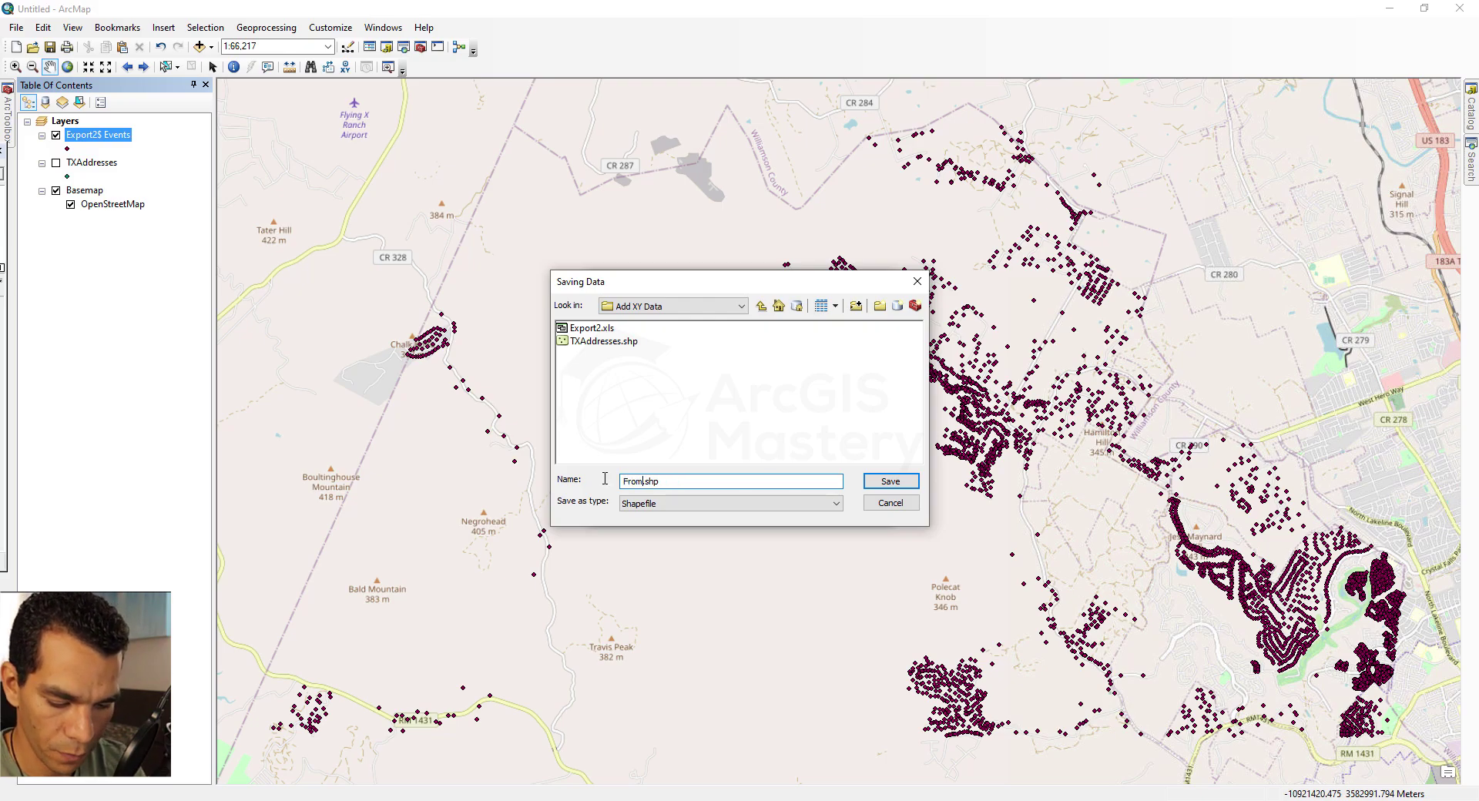
key(Return)
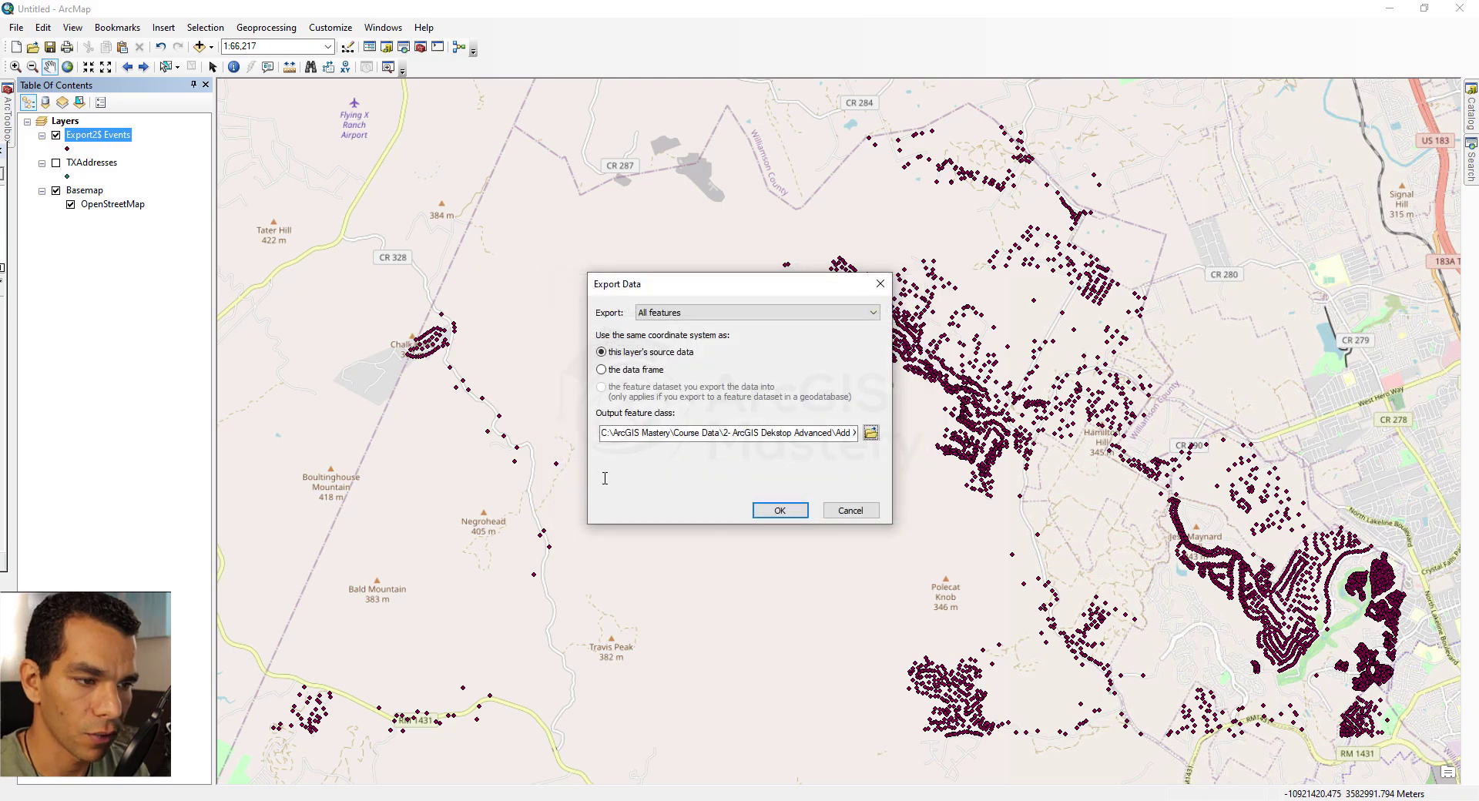
Step: Run the export, add the exported data to the map as a layer, and turn off the Export2$ Events layer
click(763, 510)
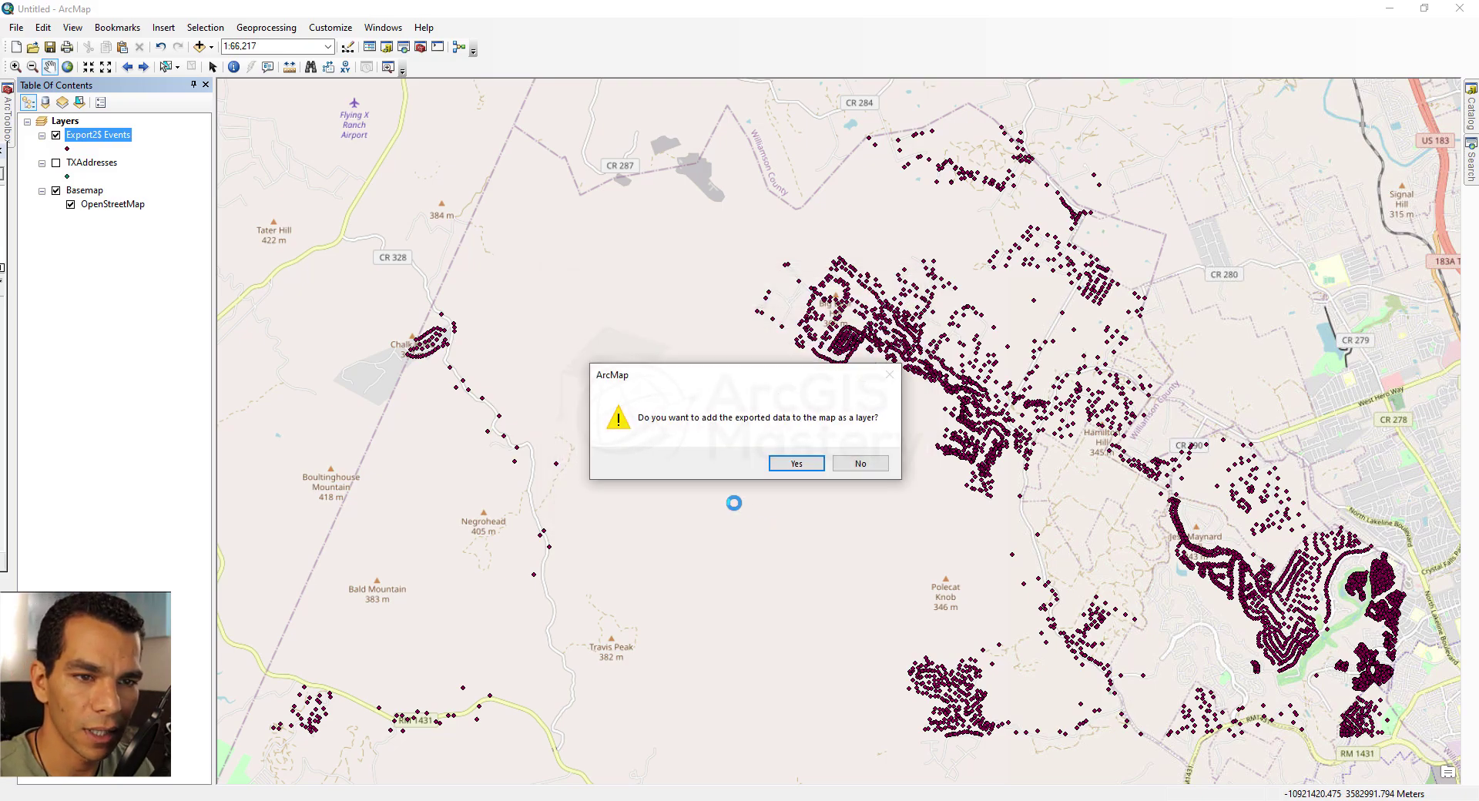
click(797, 464)
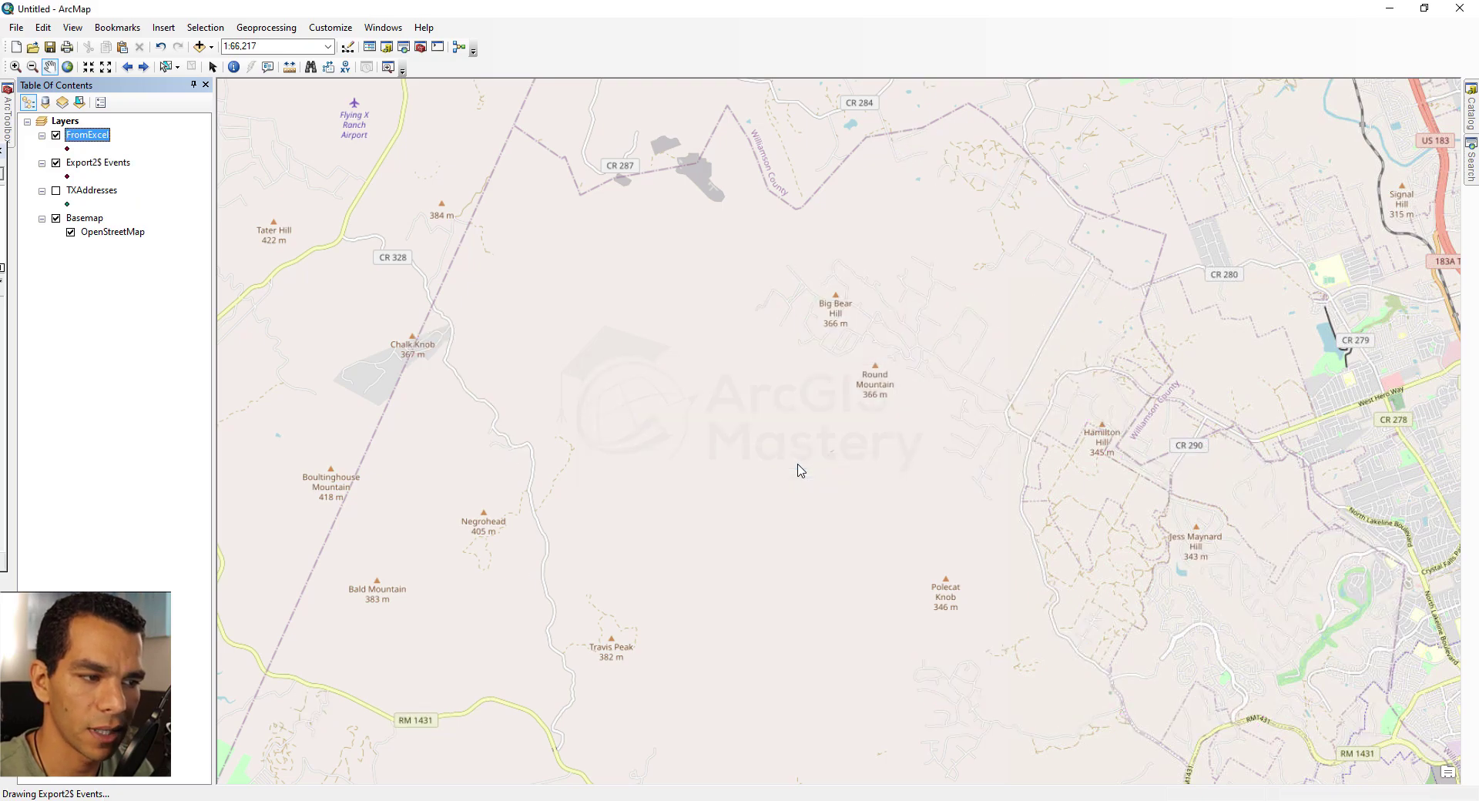
click(56, 163)
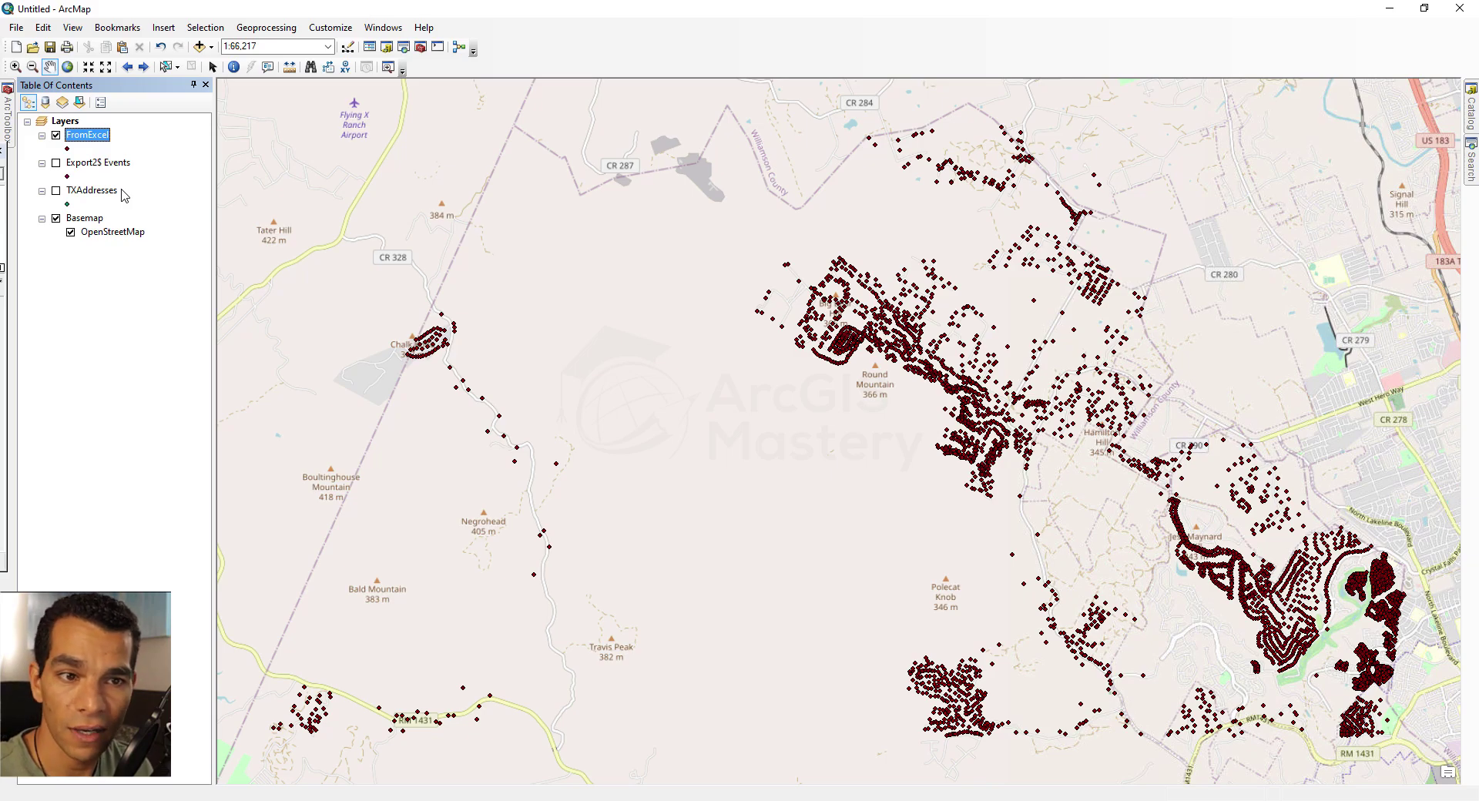
Step: Try the File and Personal Geodatabase feature classes output type for exporting Export2$ Events, and leave the export without saving
right_click(101, 164)
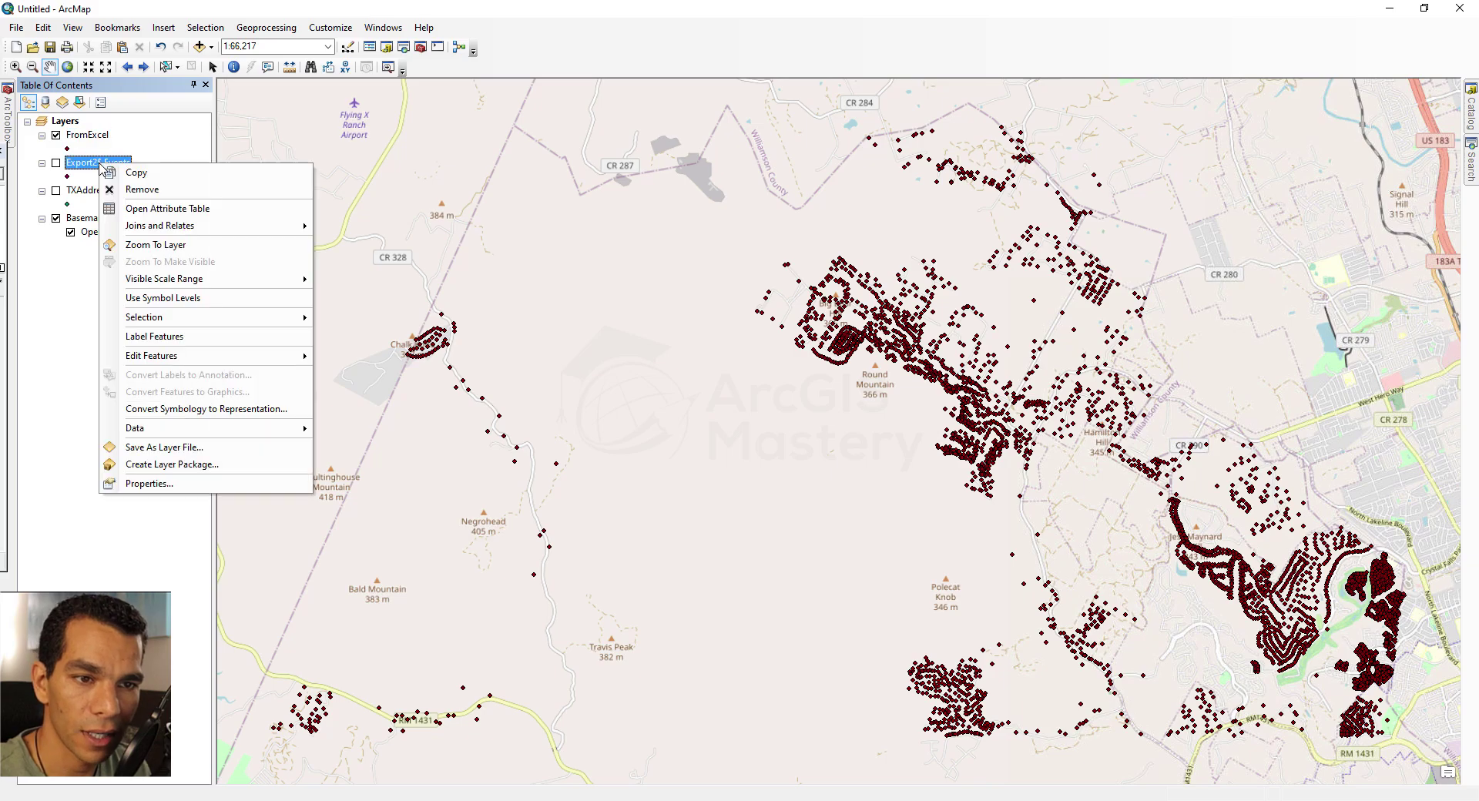
mouse_move(231, 428)
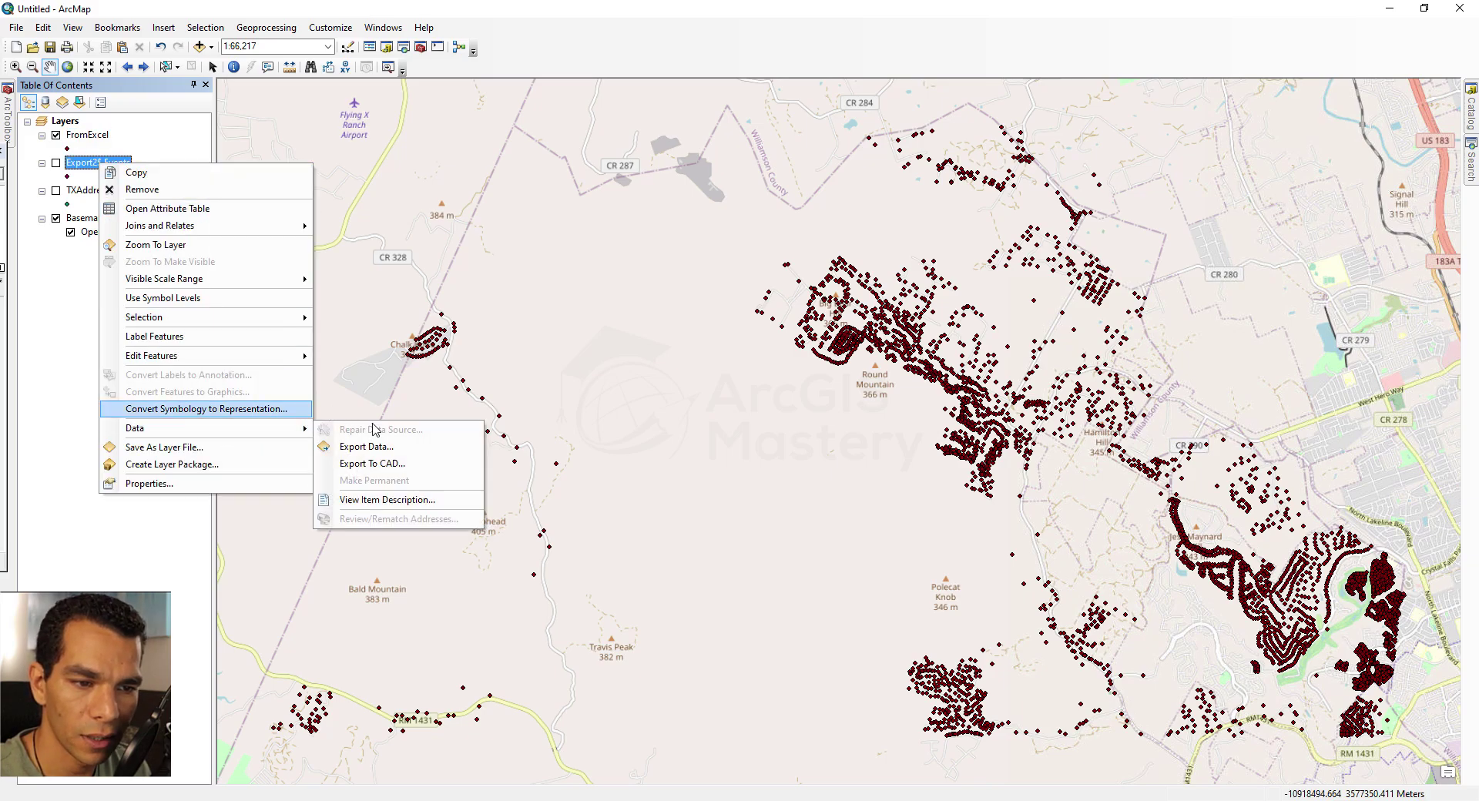
click(390, 448)
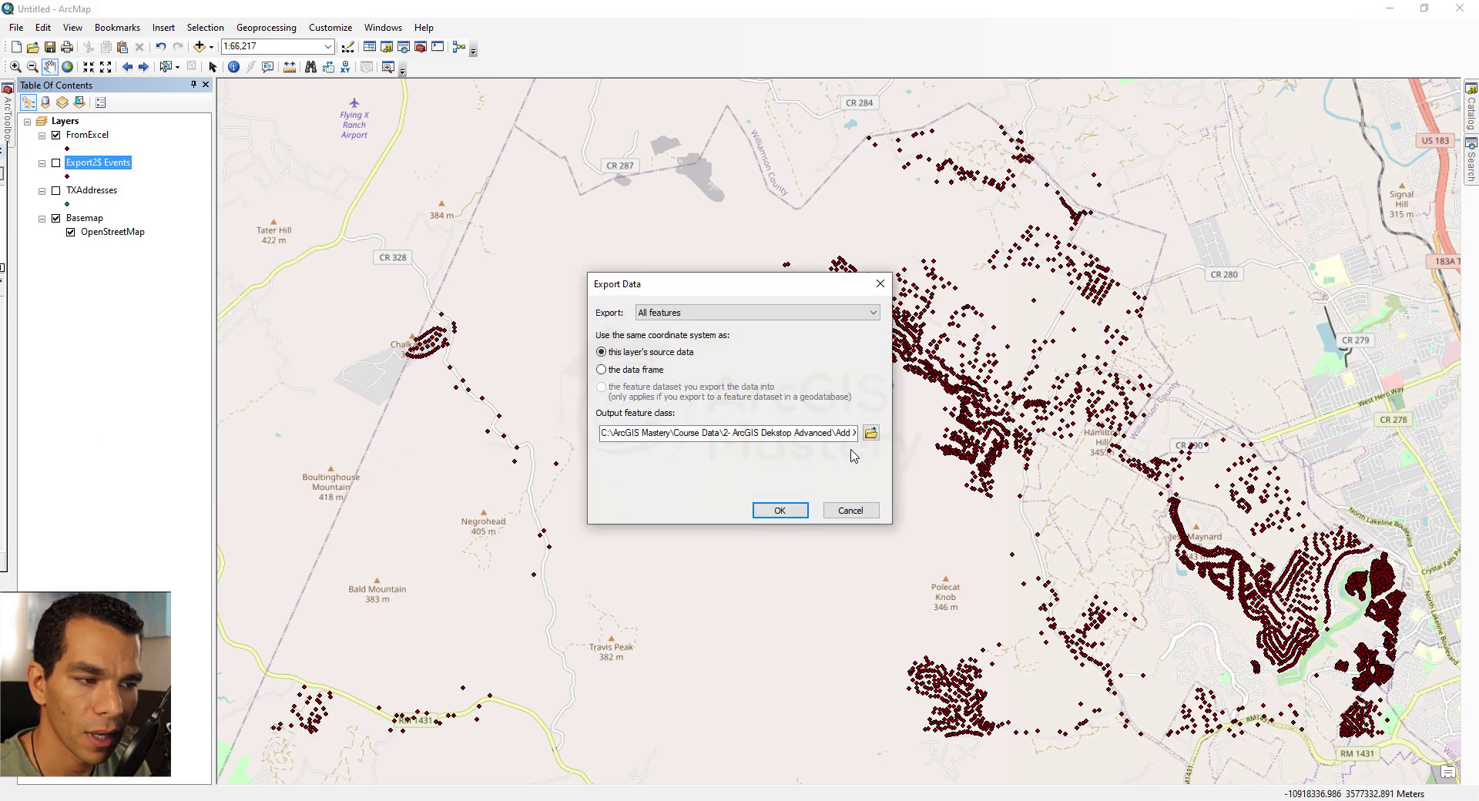
click(869, 433)
click(755, 505)
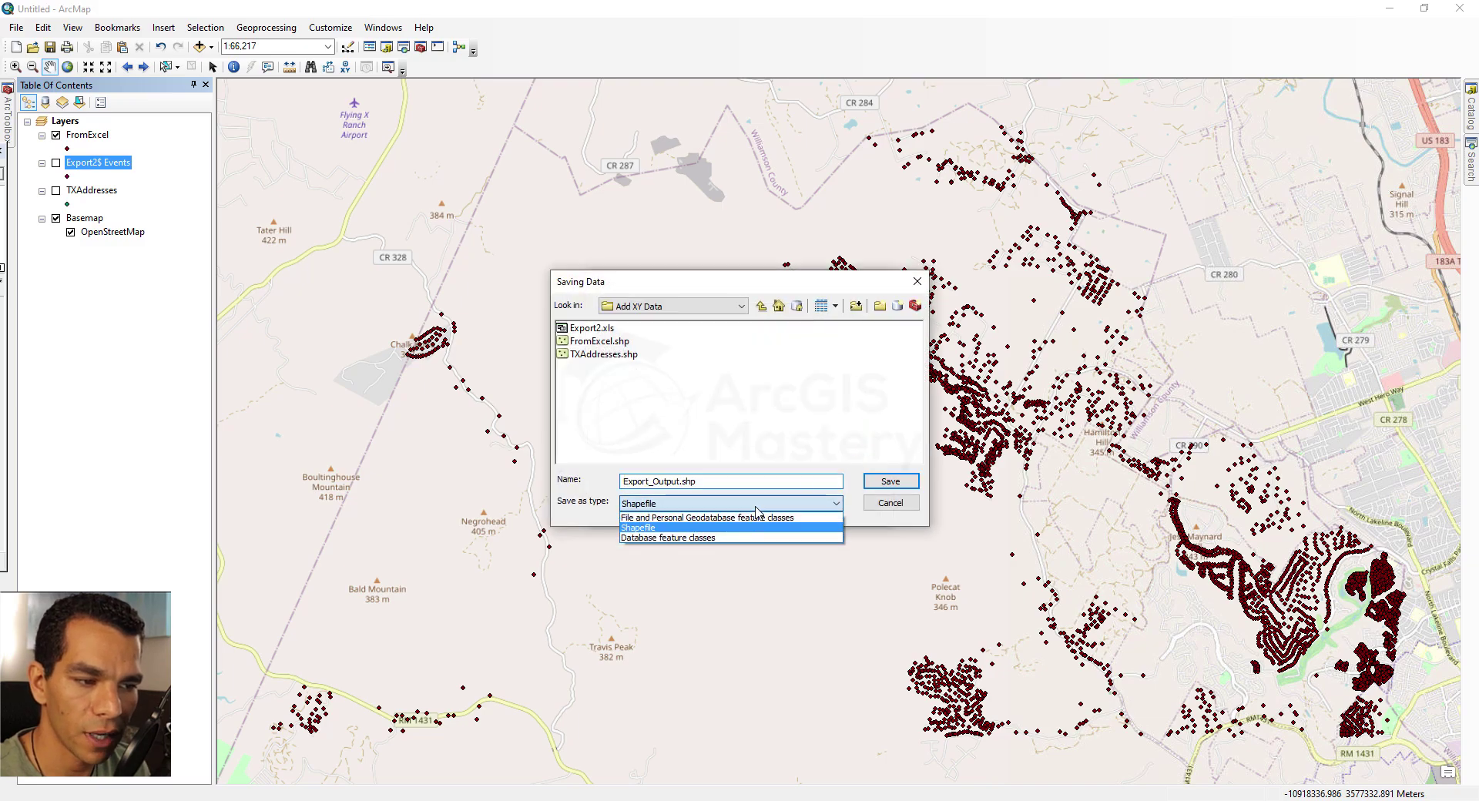
click(724, 518)
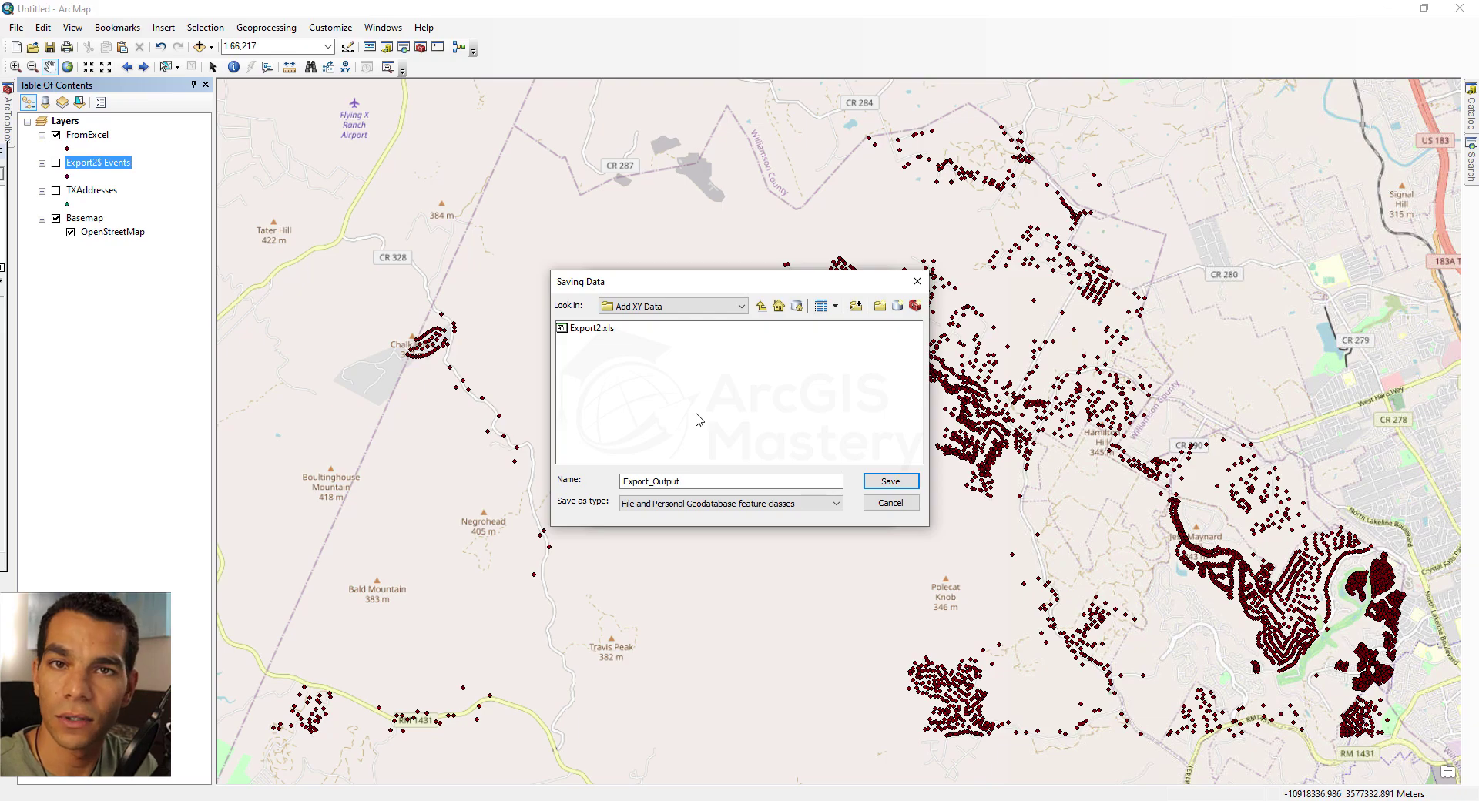
key(Return)
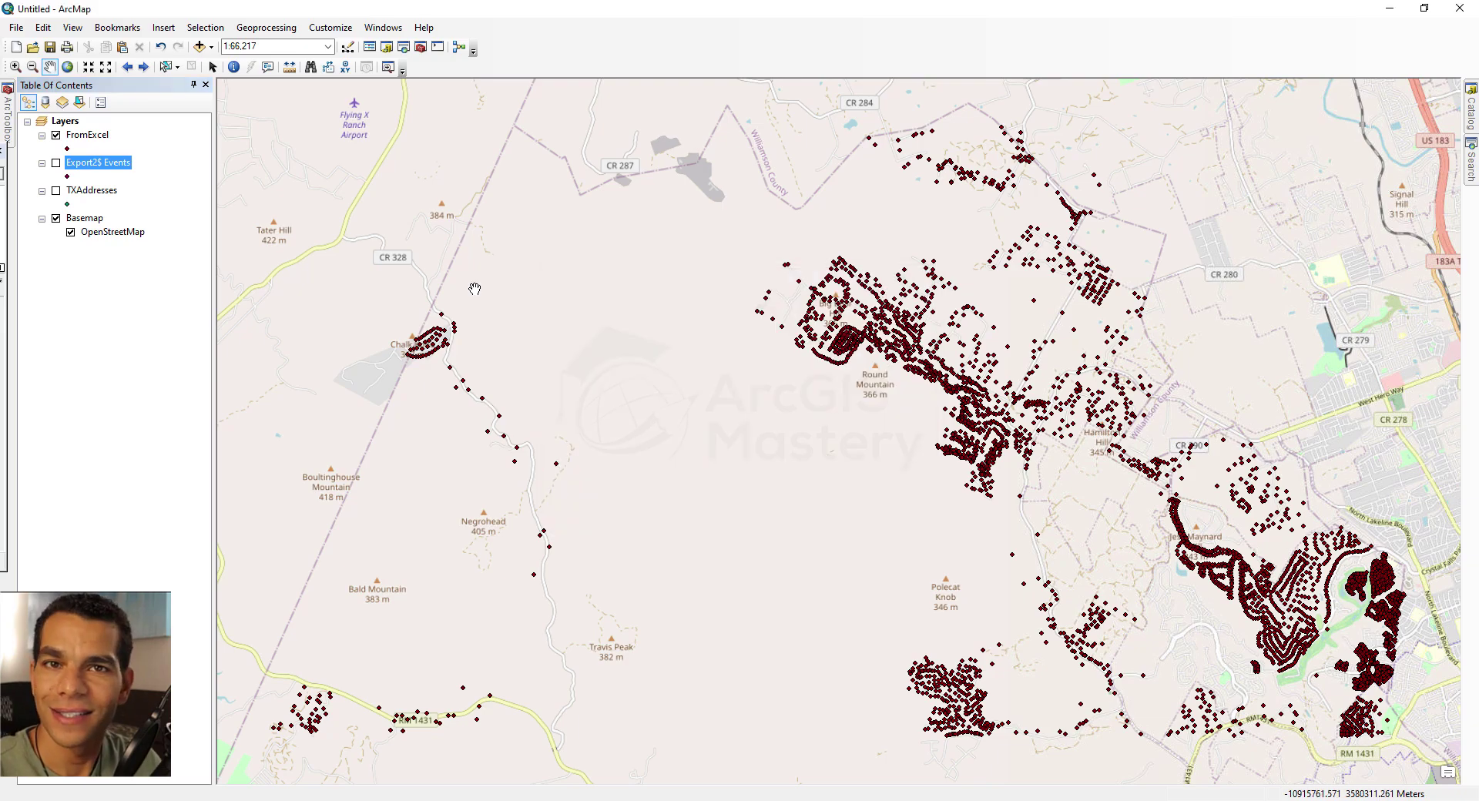